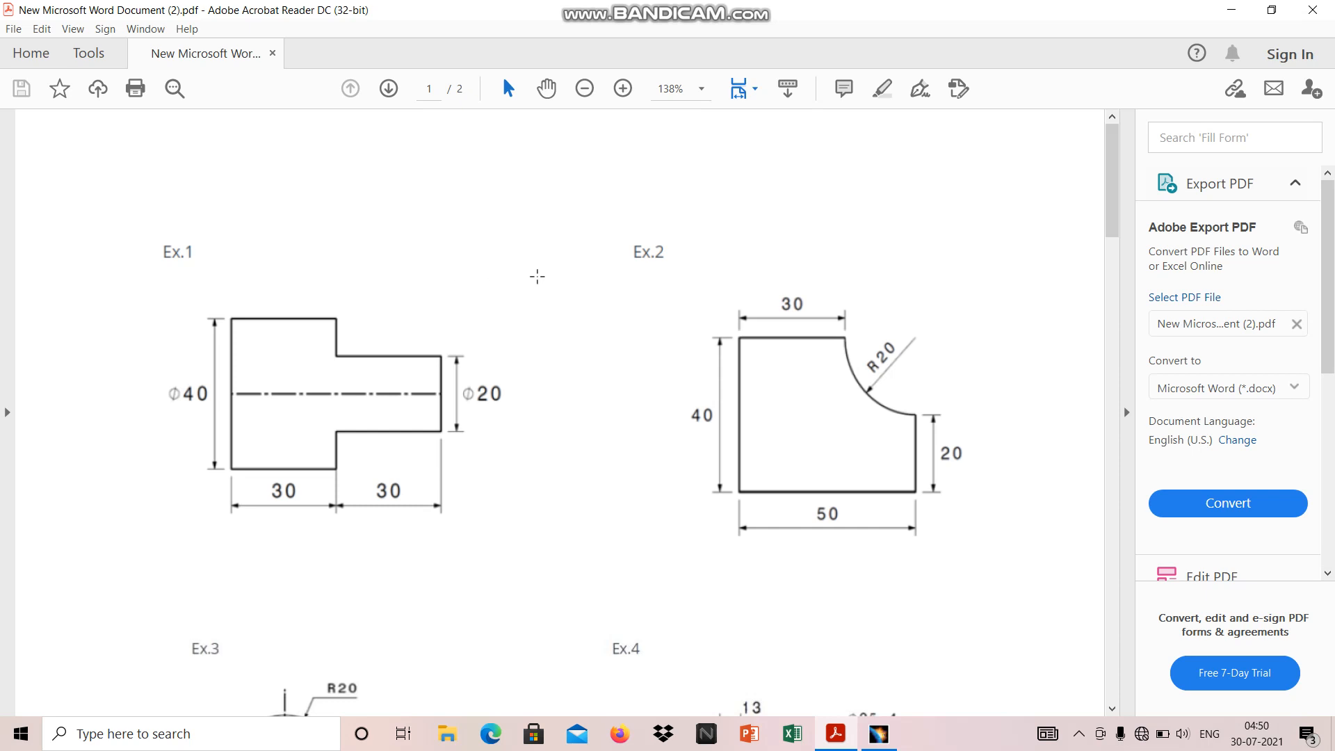
# Look through the two-page PDF of exercise drawings from Ex.1 to Ex.7 and return to the first page
pyautogui.scroll(-3, 537, 276)
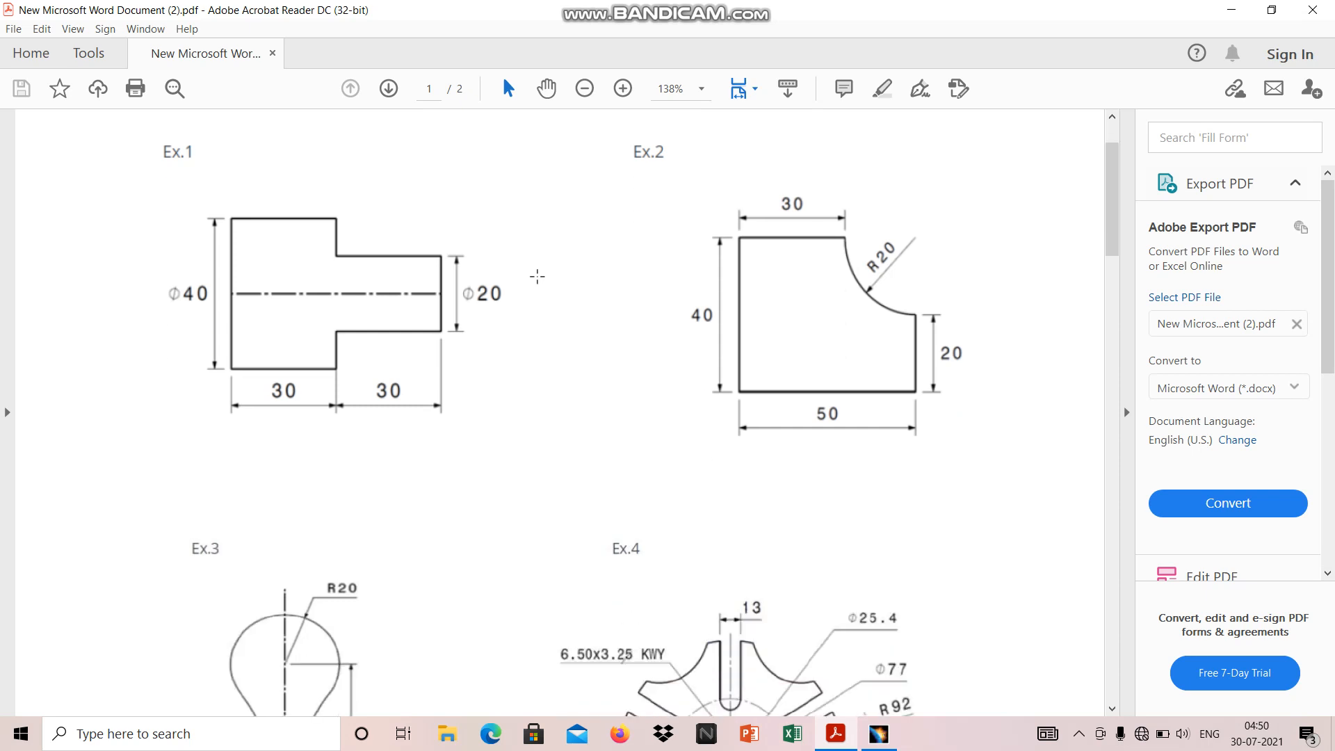
pyautogui.scroll(-9, 647, 257)
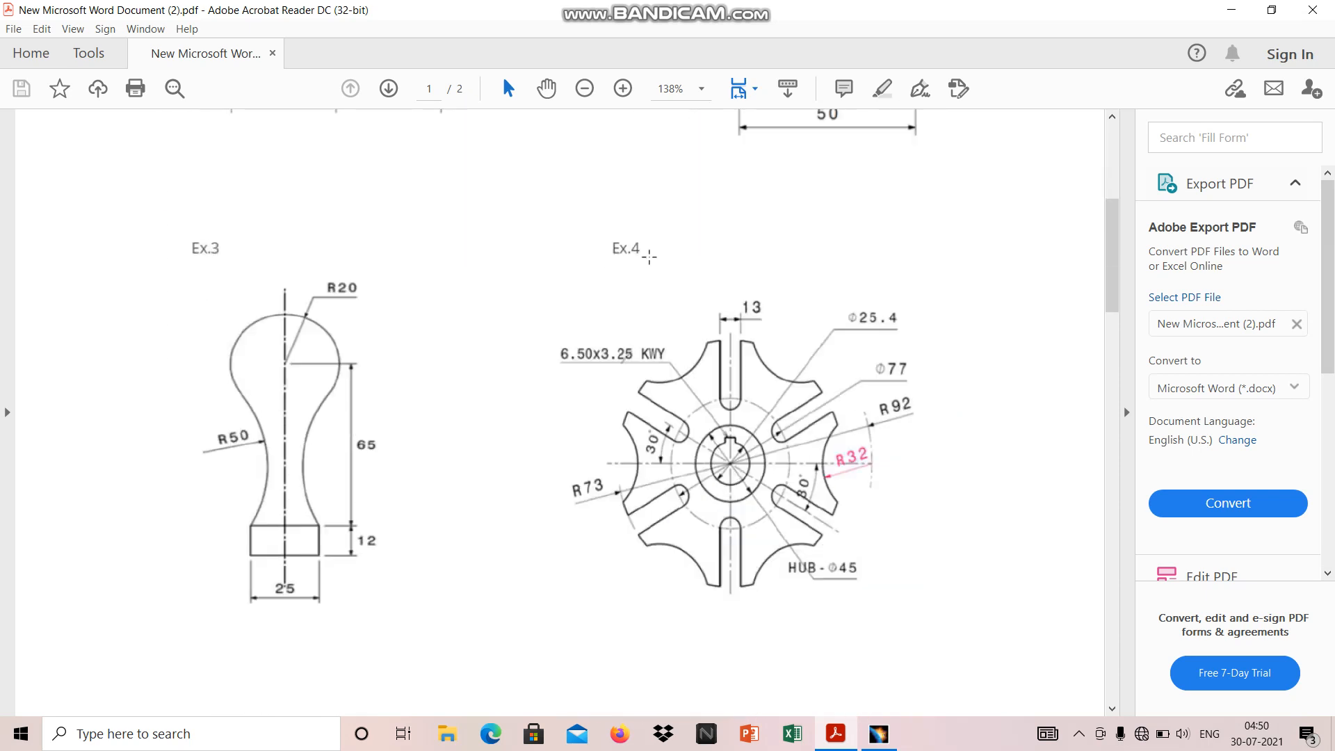
pyautogui.scroll(-20, 649, 256)
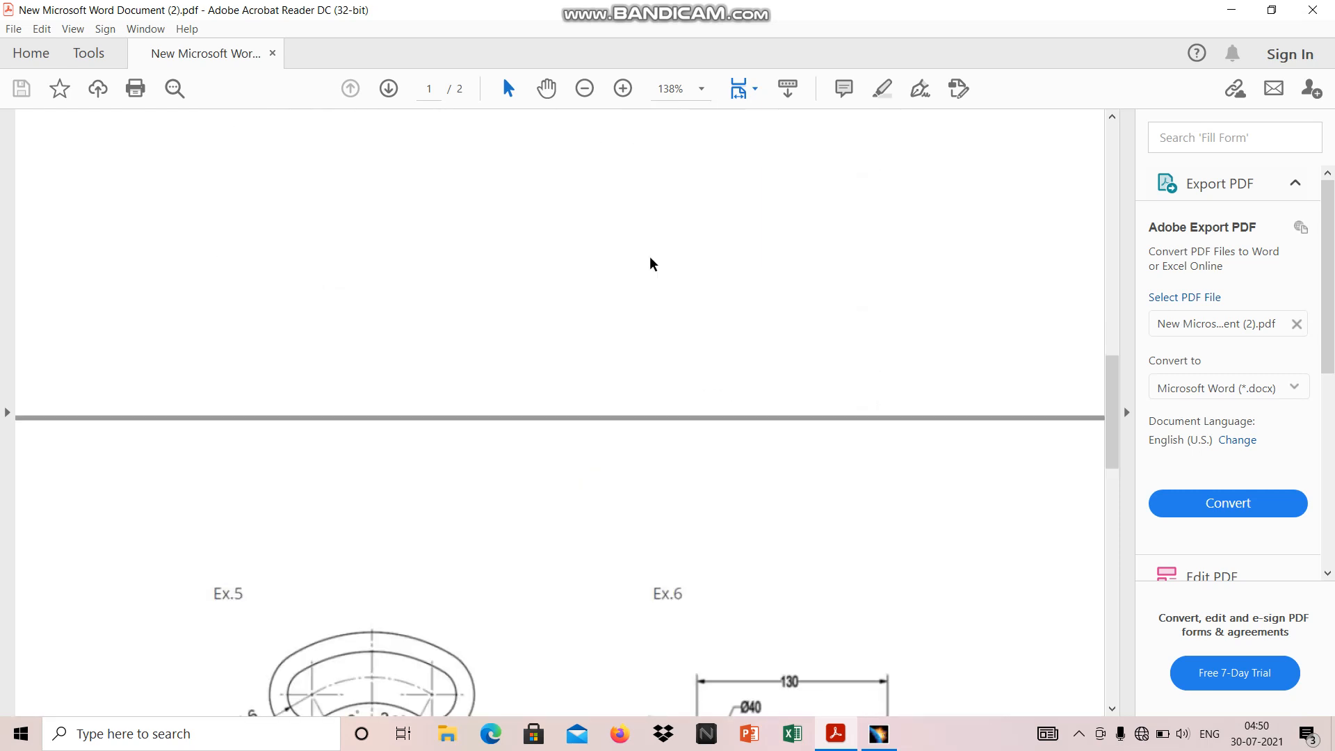
pyautogui.scroll(-16, 650, 258)
pyautogui.scroll(-6, 685, 288)
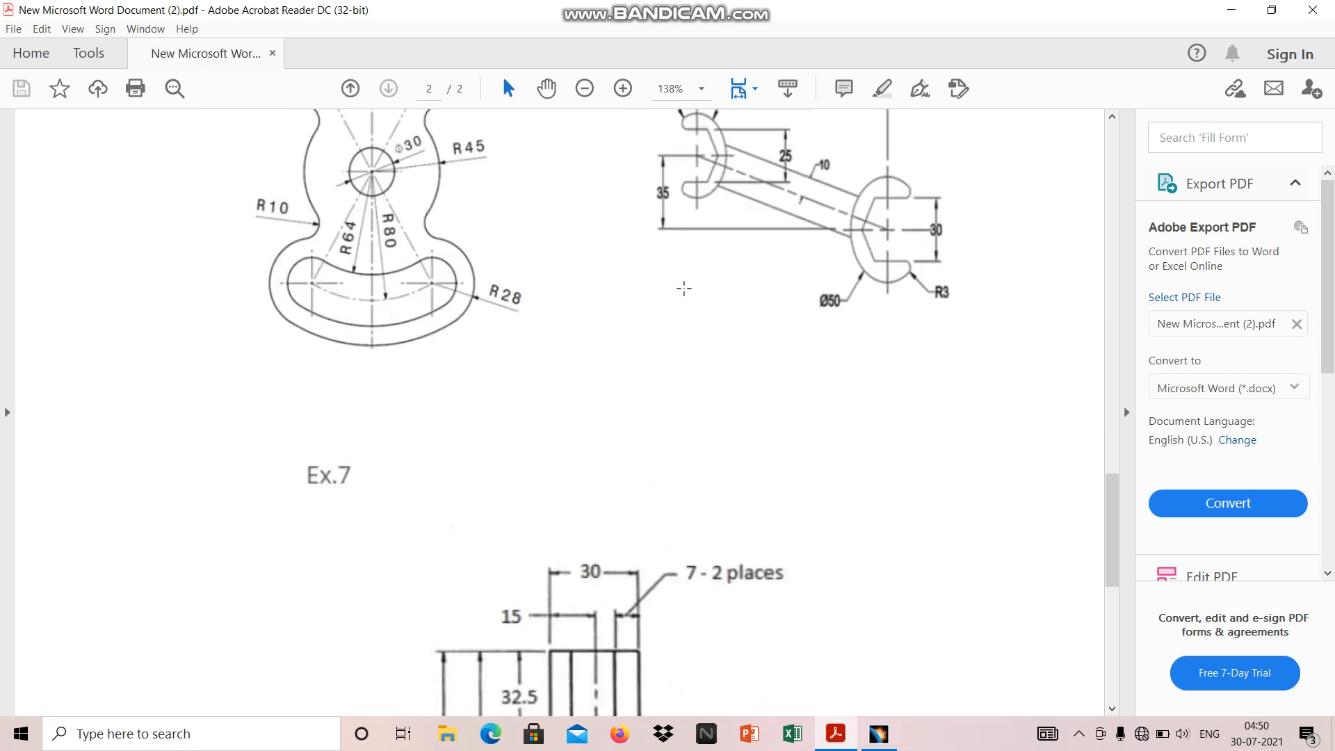
pyautogui.scroll(-16, 685, 288)
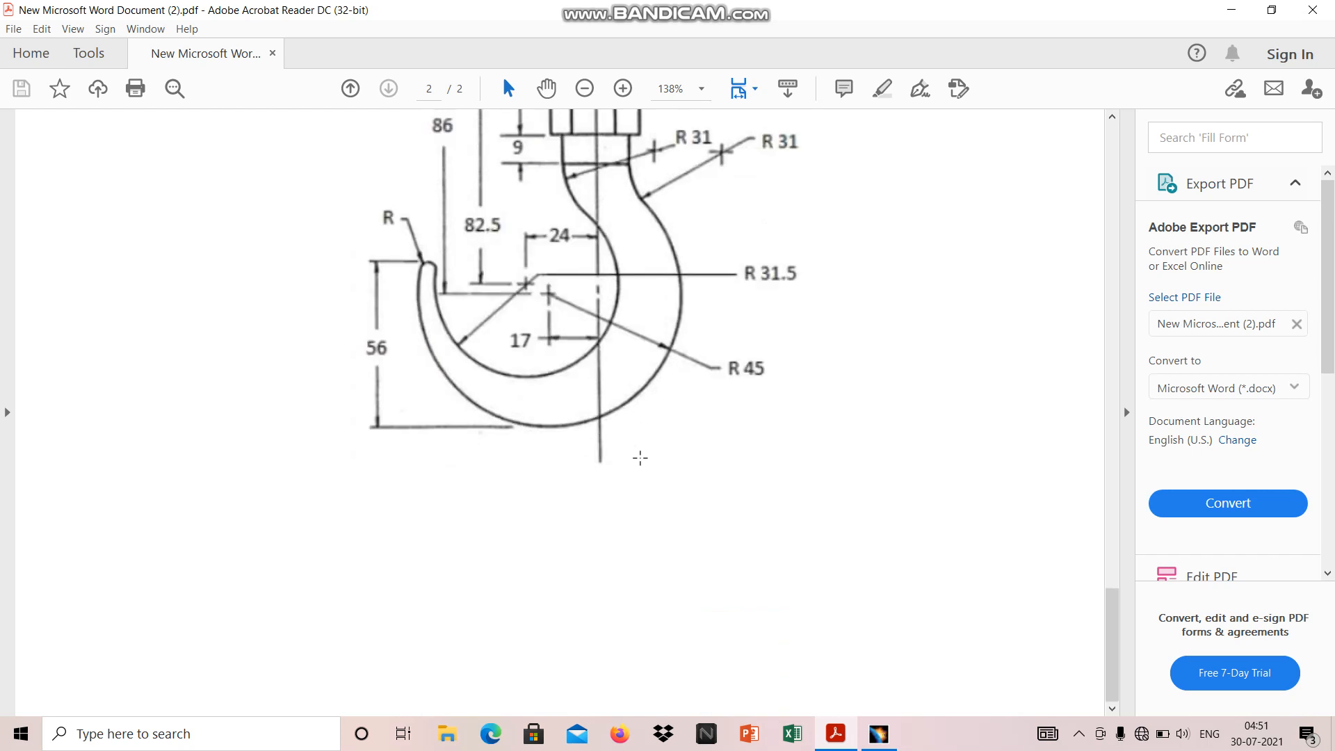
pyautogui.scroll(18, 640, 458)
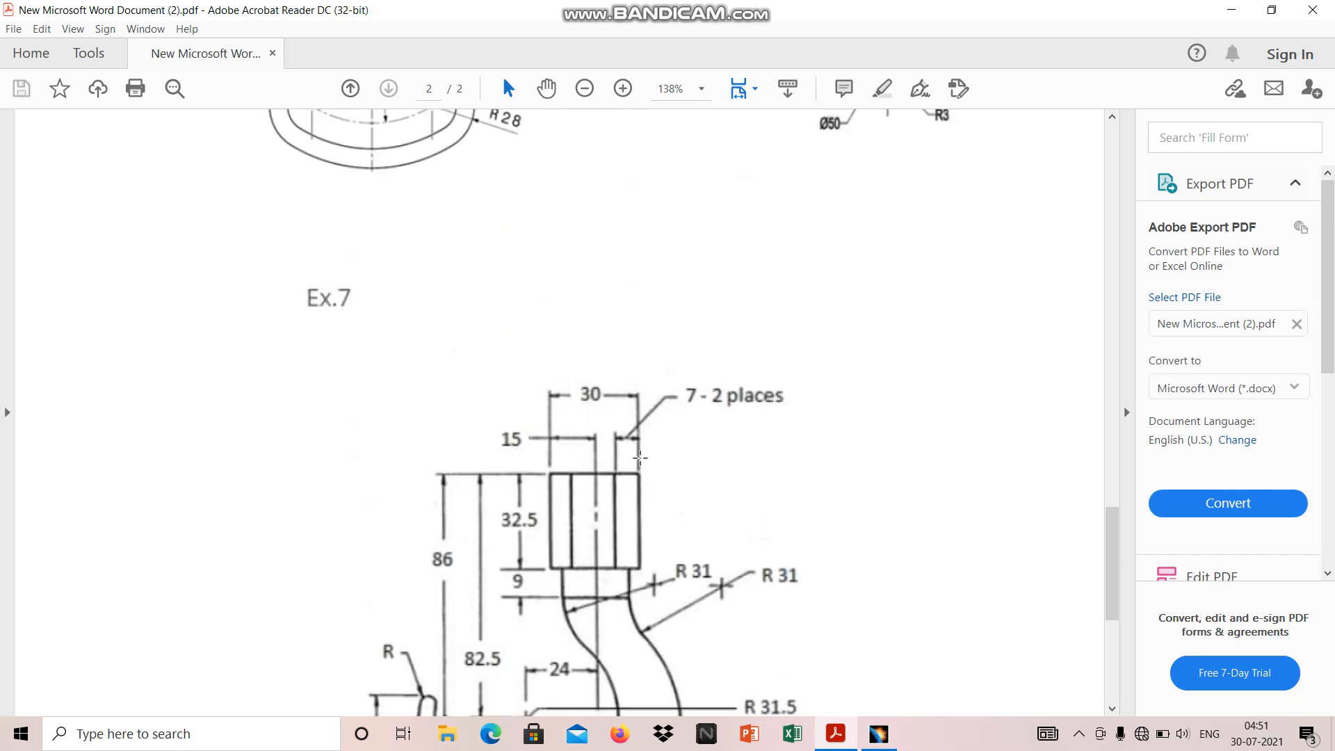
pyautogui.scroll(20, 640, 457)
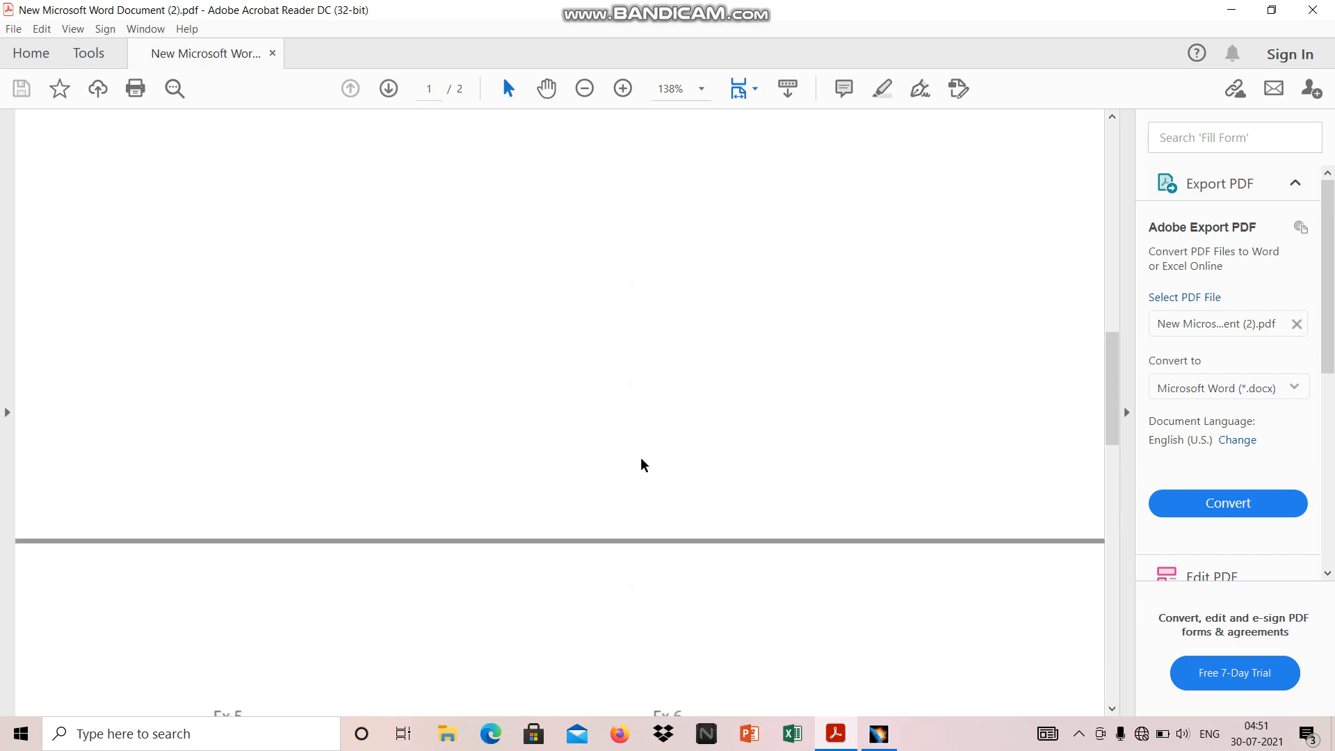
pyautogui.scroll(20, 640, 459)
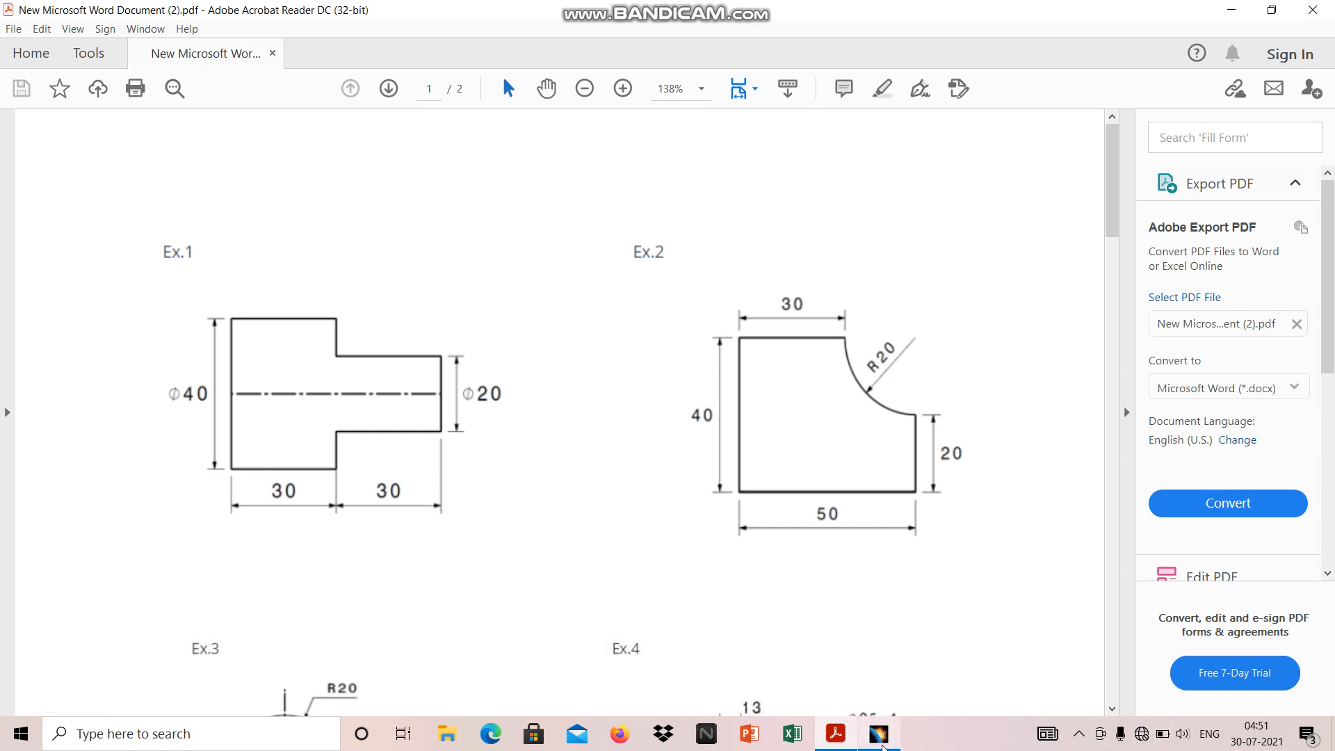
# Switch to CATIA and create a new part named Part1 with hybrid design enabled, starting from the Sketcher workbench
pyautogui.click(880, 743)
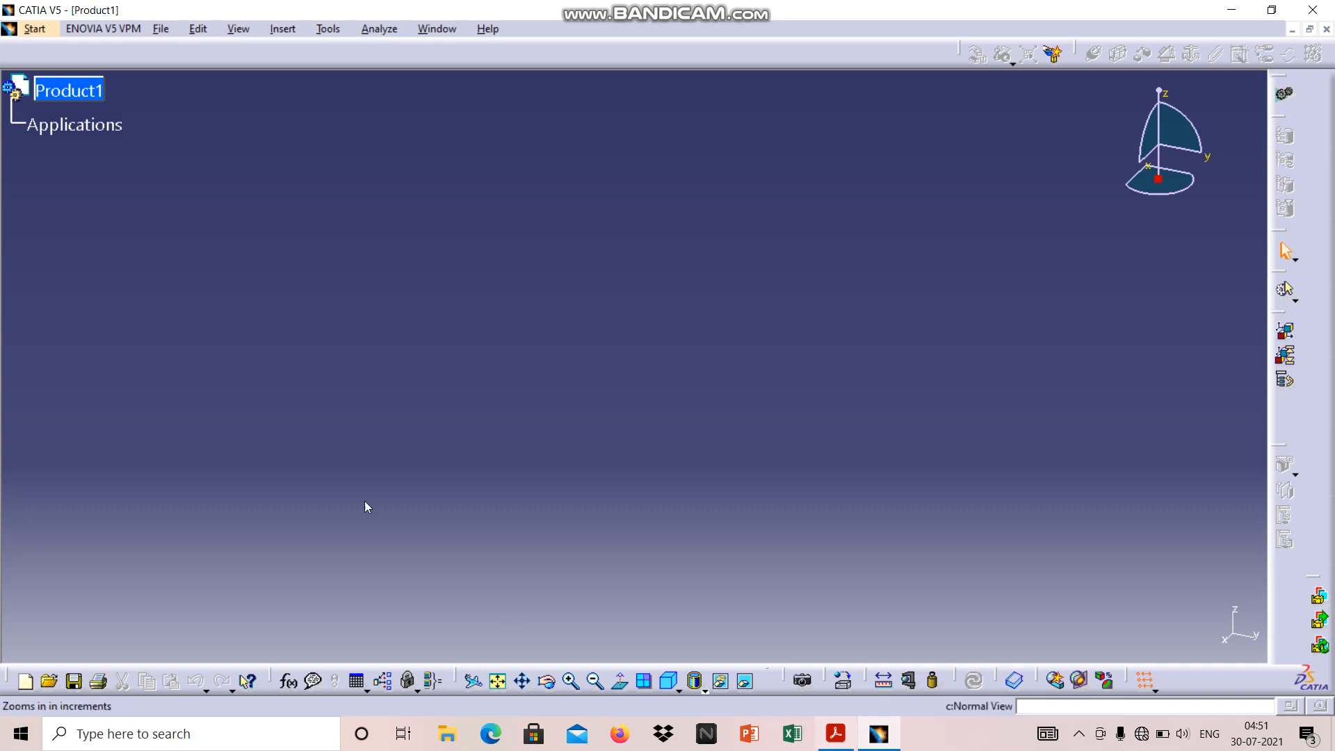
pyautogui.click(34, 31)
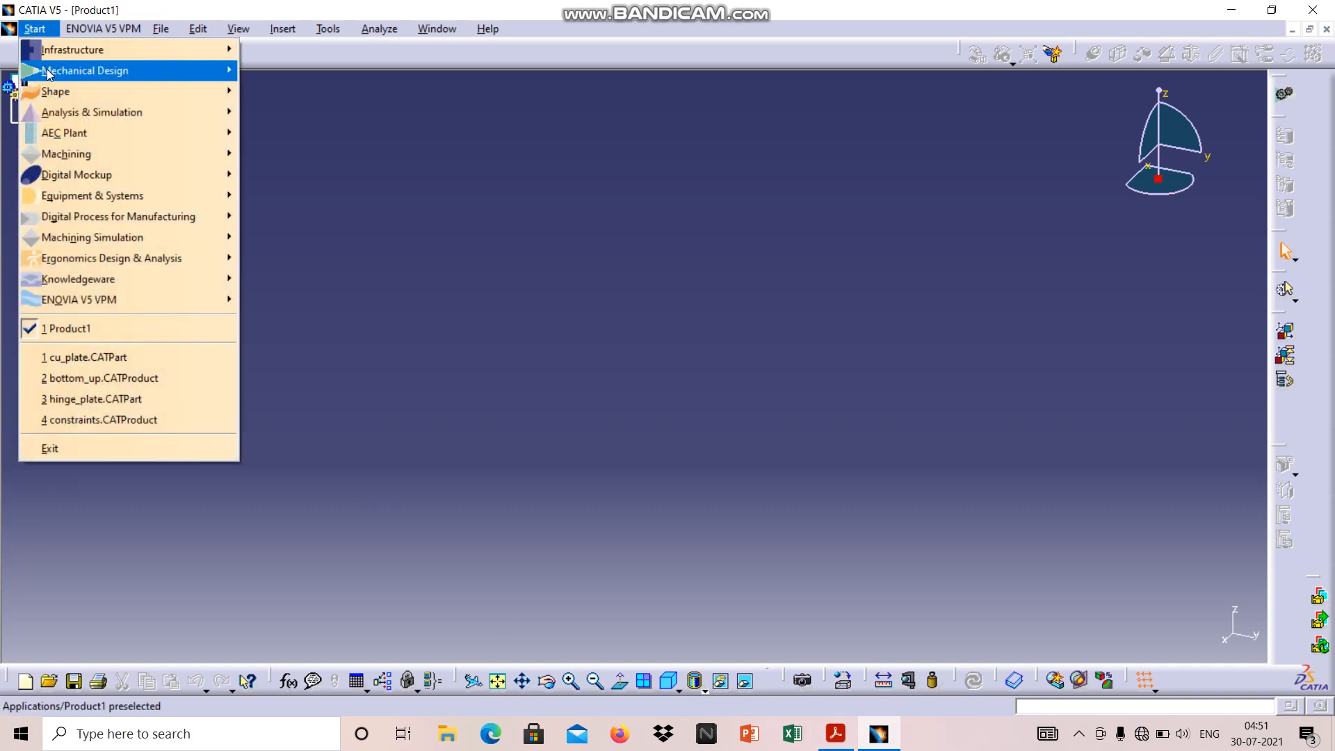
pyautogui.moveTo(53, 76)
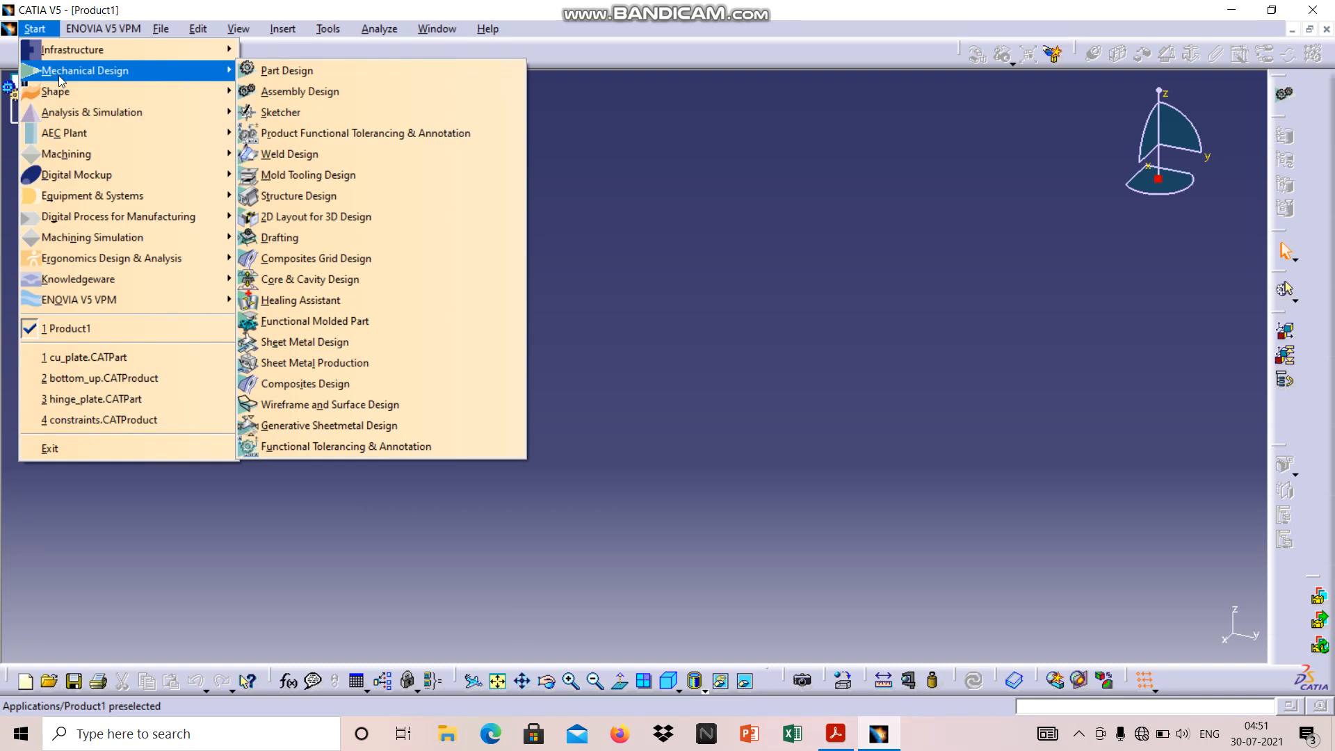
pyautogui.click(311, 114)
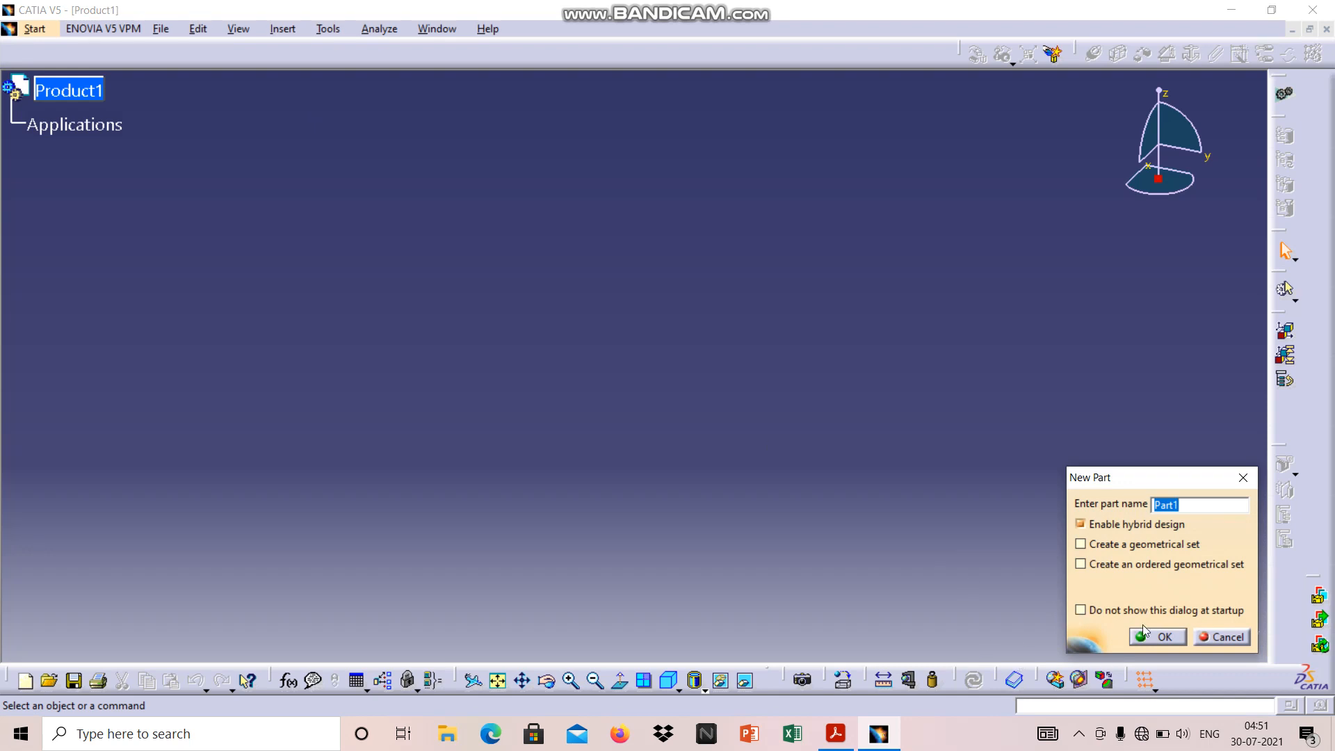
pyautogui.click(1156, 637)
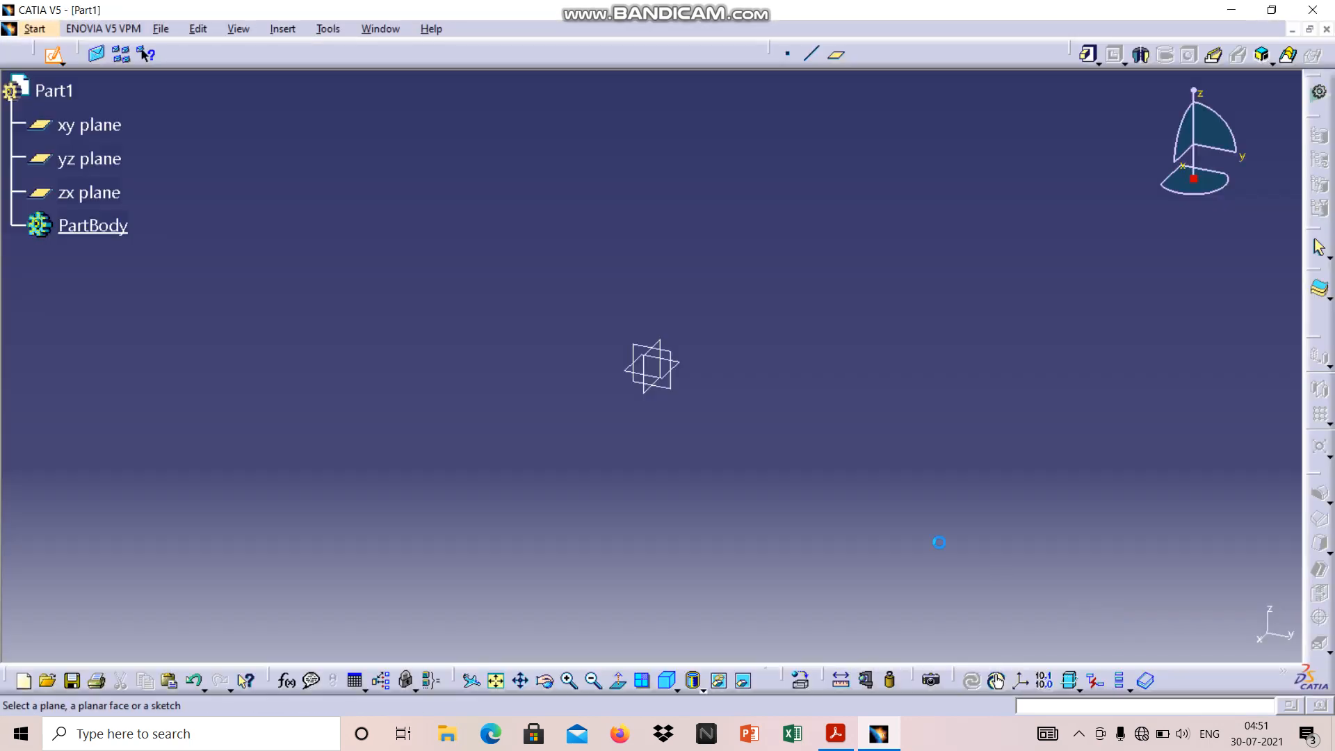
pyautogui.click(1317, 98)
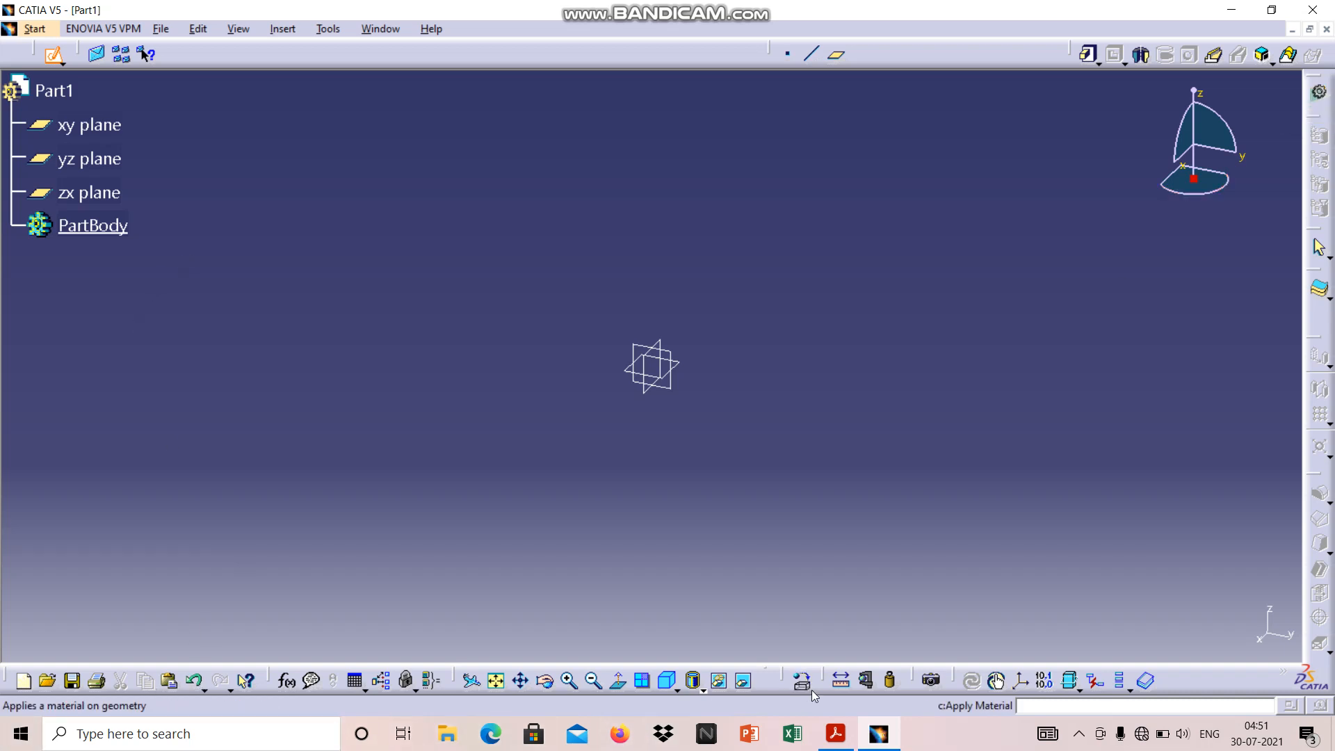
# Check the Ex.1 drawing in Acrobat Reader, and open a new sketch on the xy plane in CATIA
pyautogui.click(836, 738)
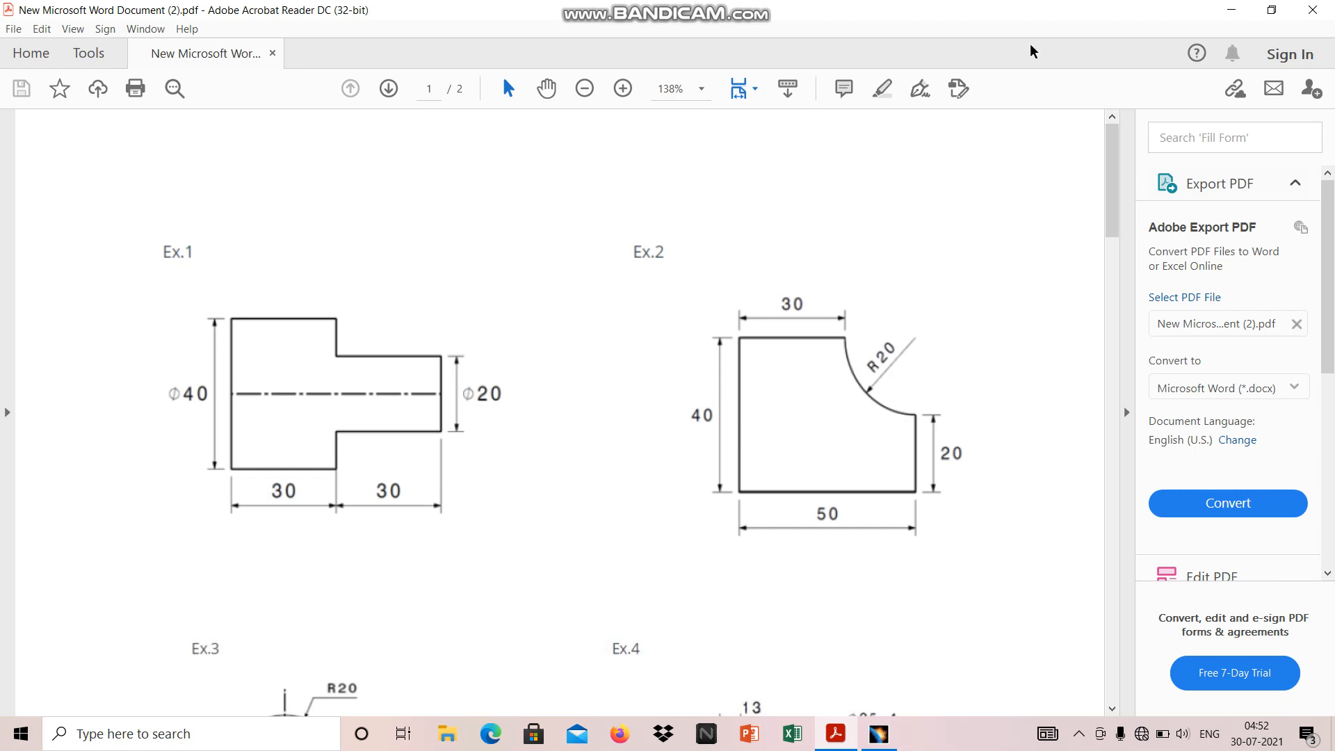
pyautogui.click(1231, 10)
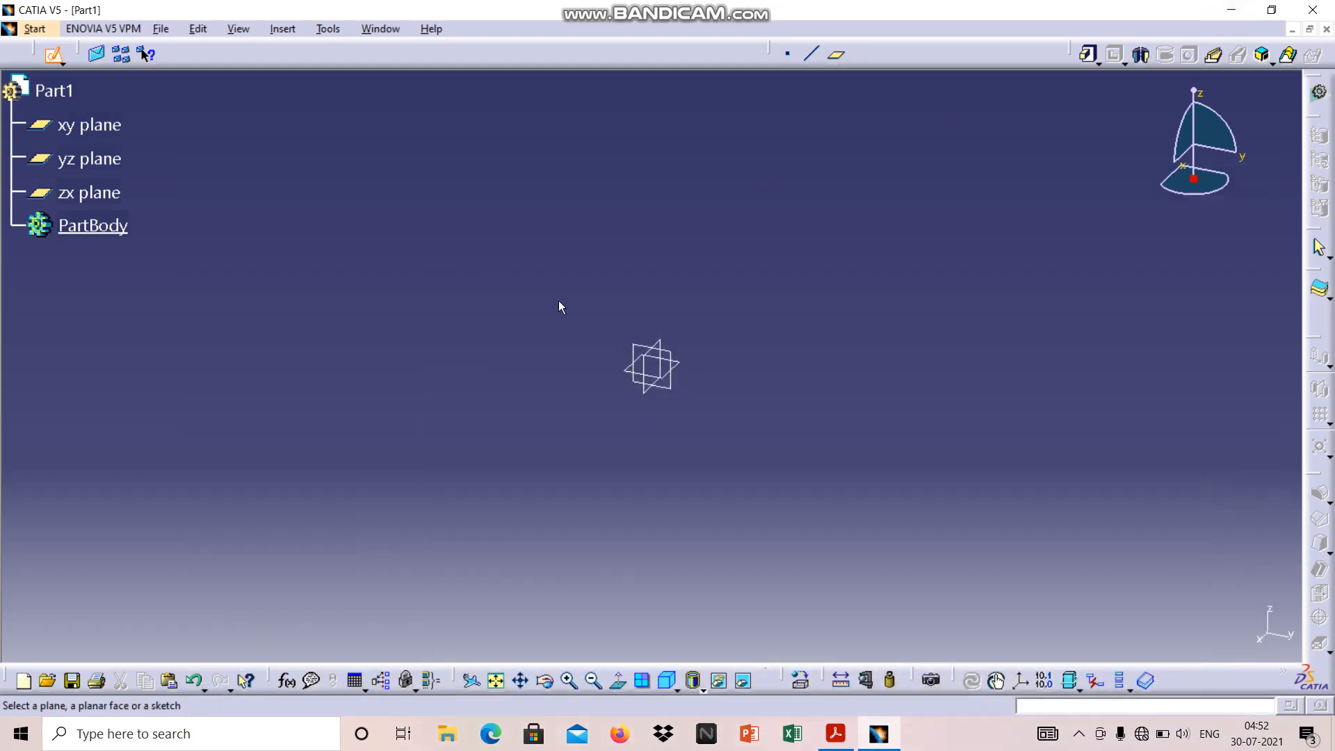
pyautogui.click(67, 126)
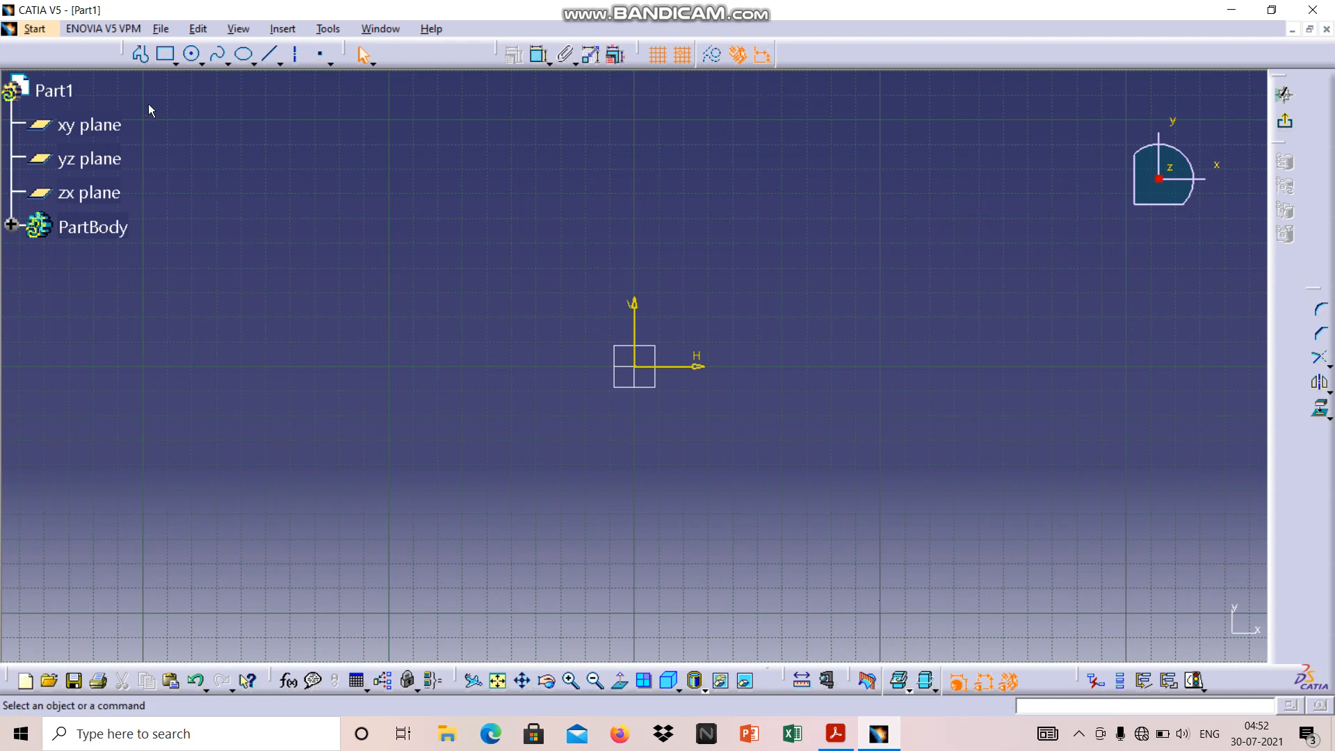
# Review the shape and dimensions of the stepped Ex.1 figure in the PDF and return to the CATIA sketch
pyautogui.click(140, 58)
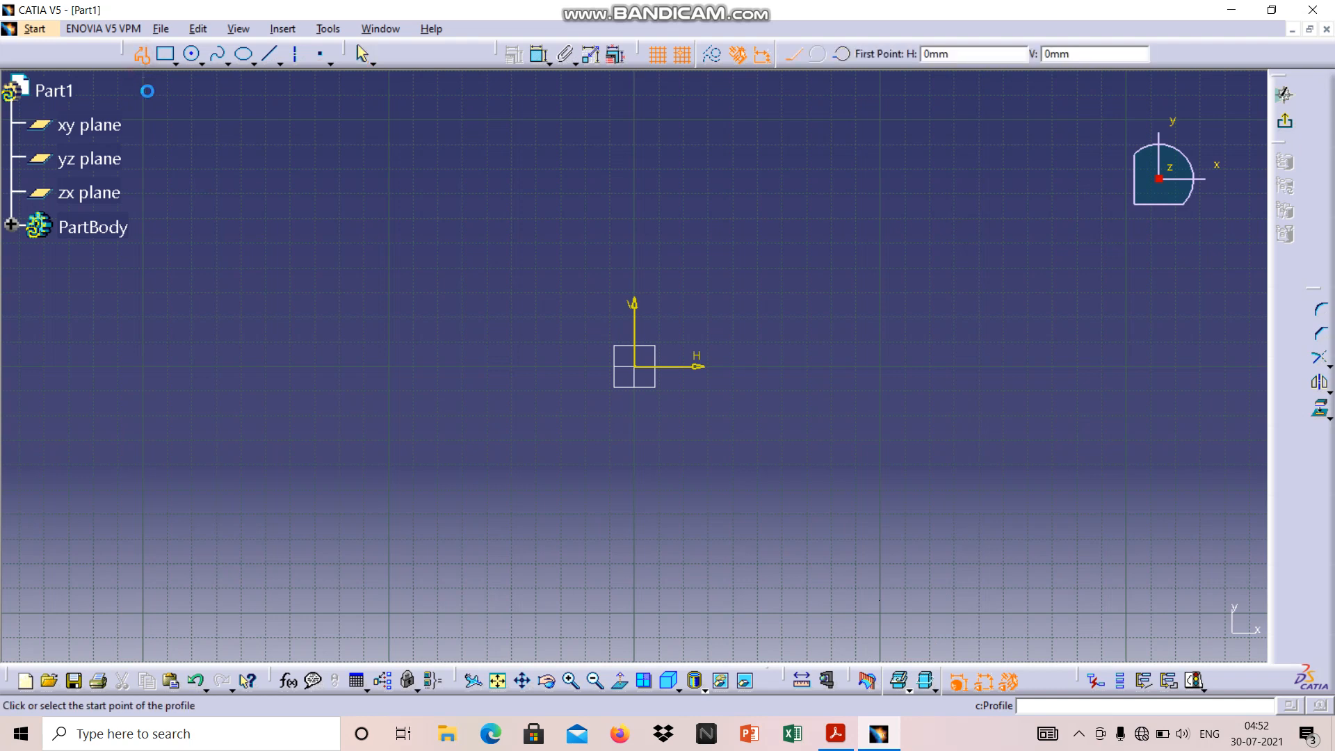
pyautogui.click(149, 58)
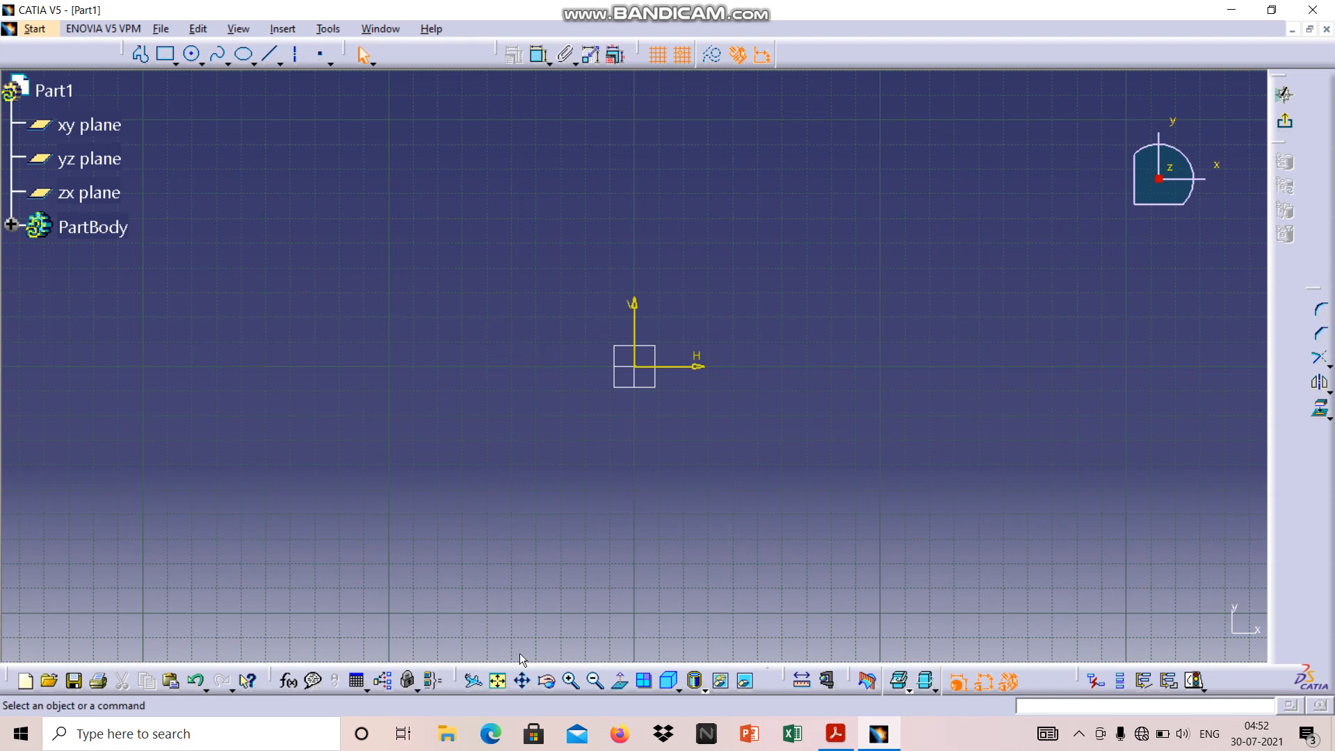
pyautogui.moveTo(841, 736)
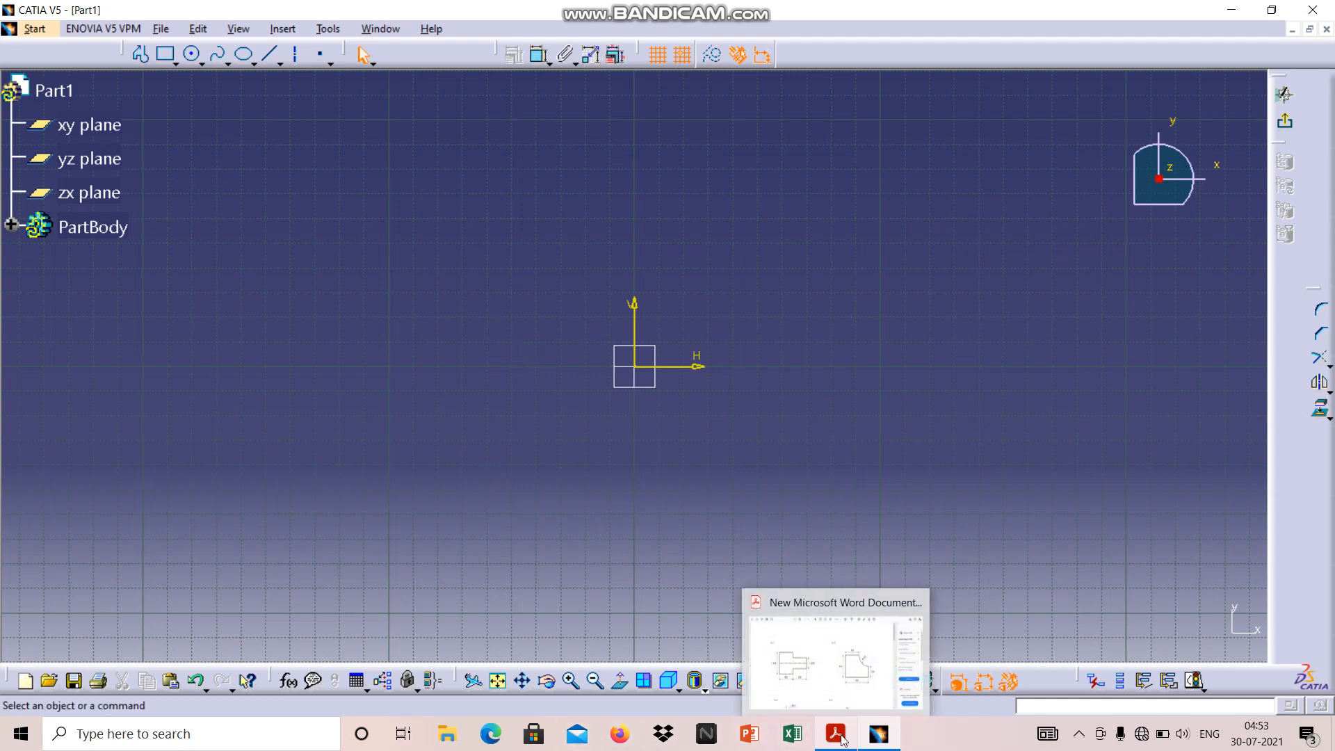
pyautogui.click(834, 647)
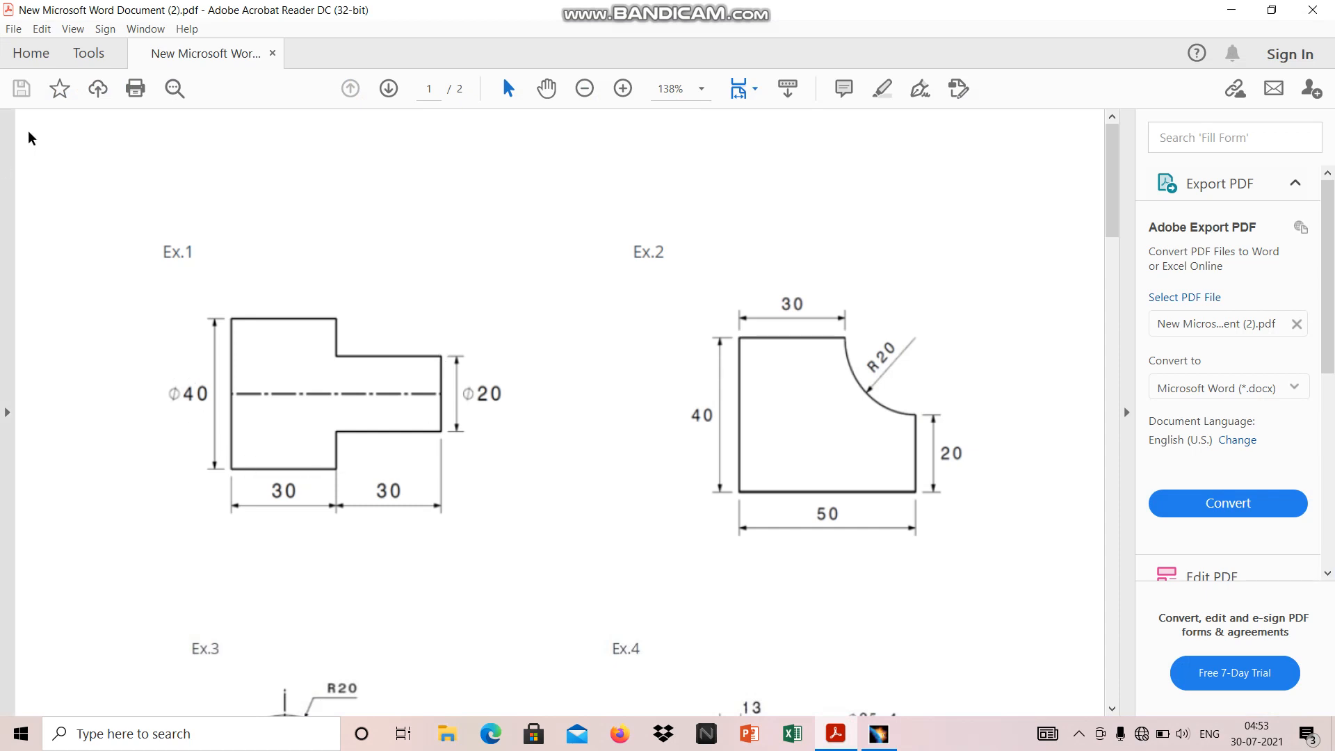
pyautogui.click(1231, 11)
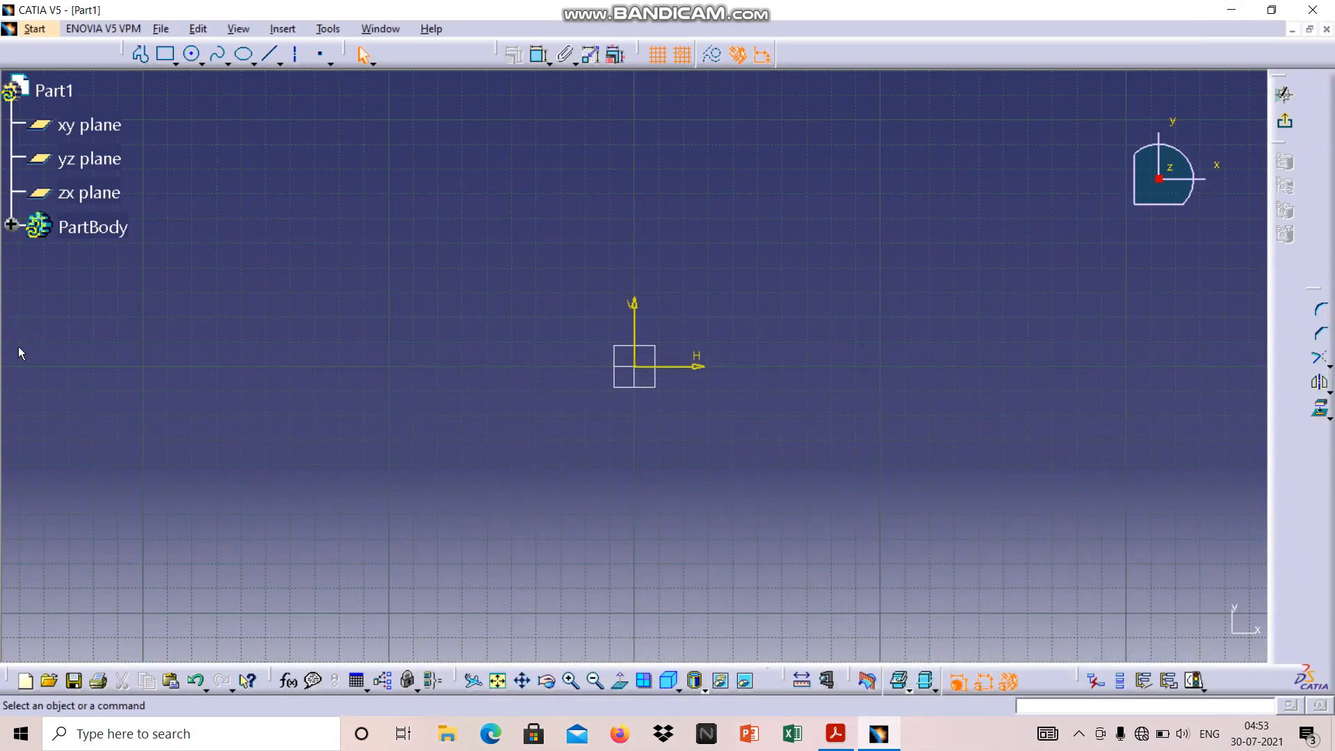
# Draw a closed stepped Profile from H -160, V -20 mm: a 30 × 40 mm block with a centred 30 × 20 mm extension on its right
pyautogui.click(144, 57)
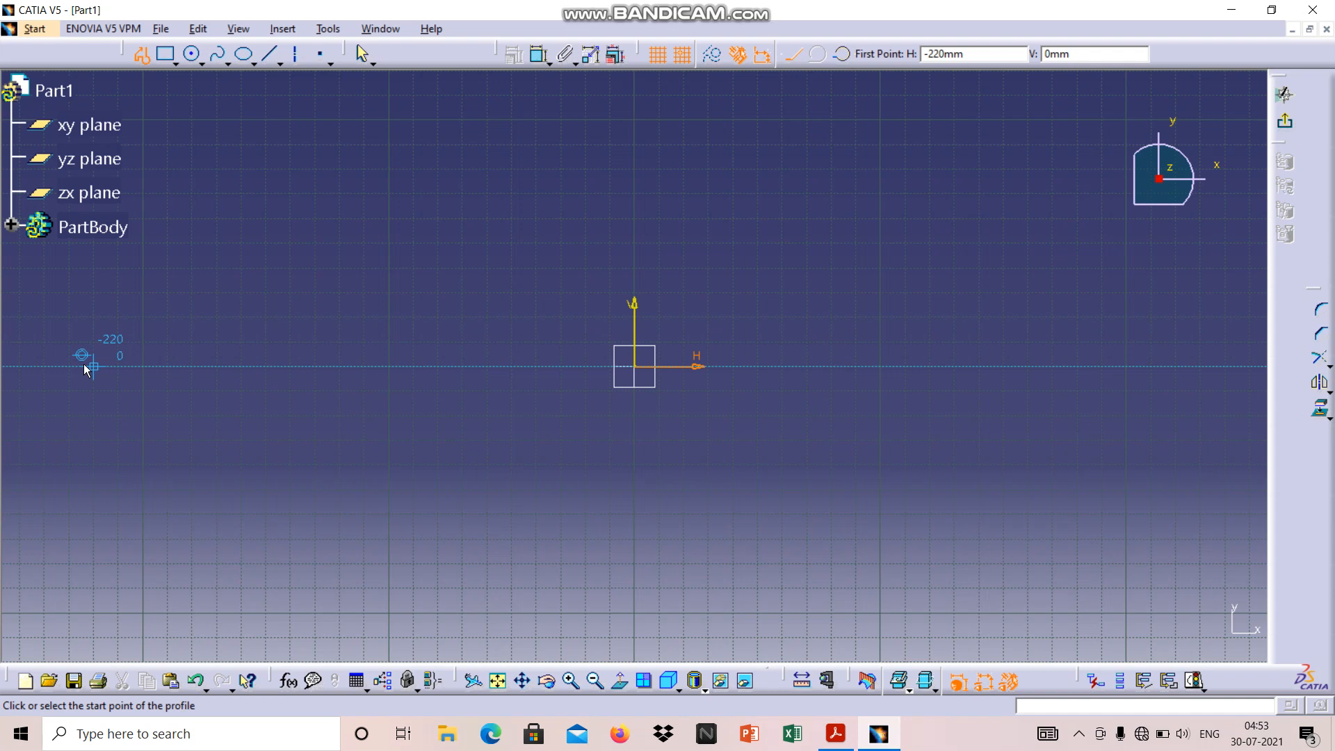
pyautogui.click(238, 416)
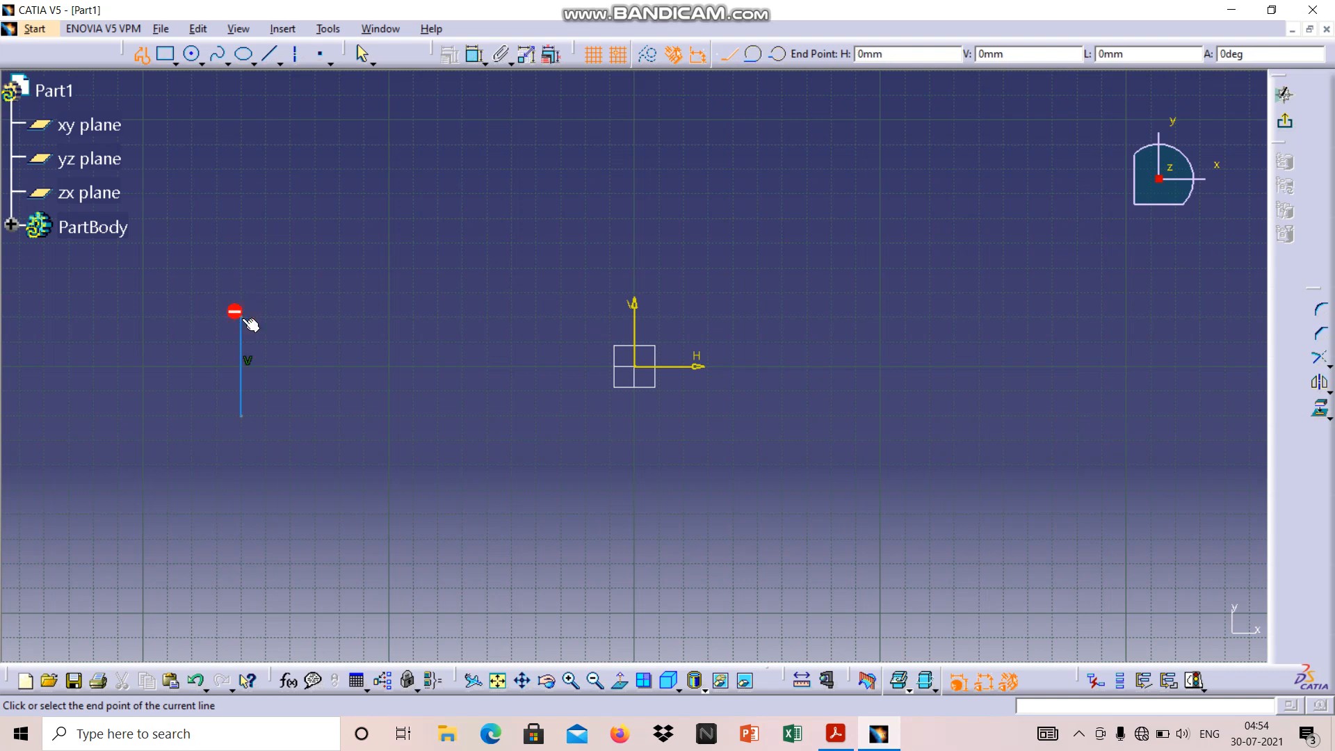
pyautogui.click(240, 317)
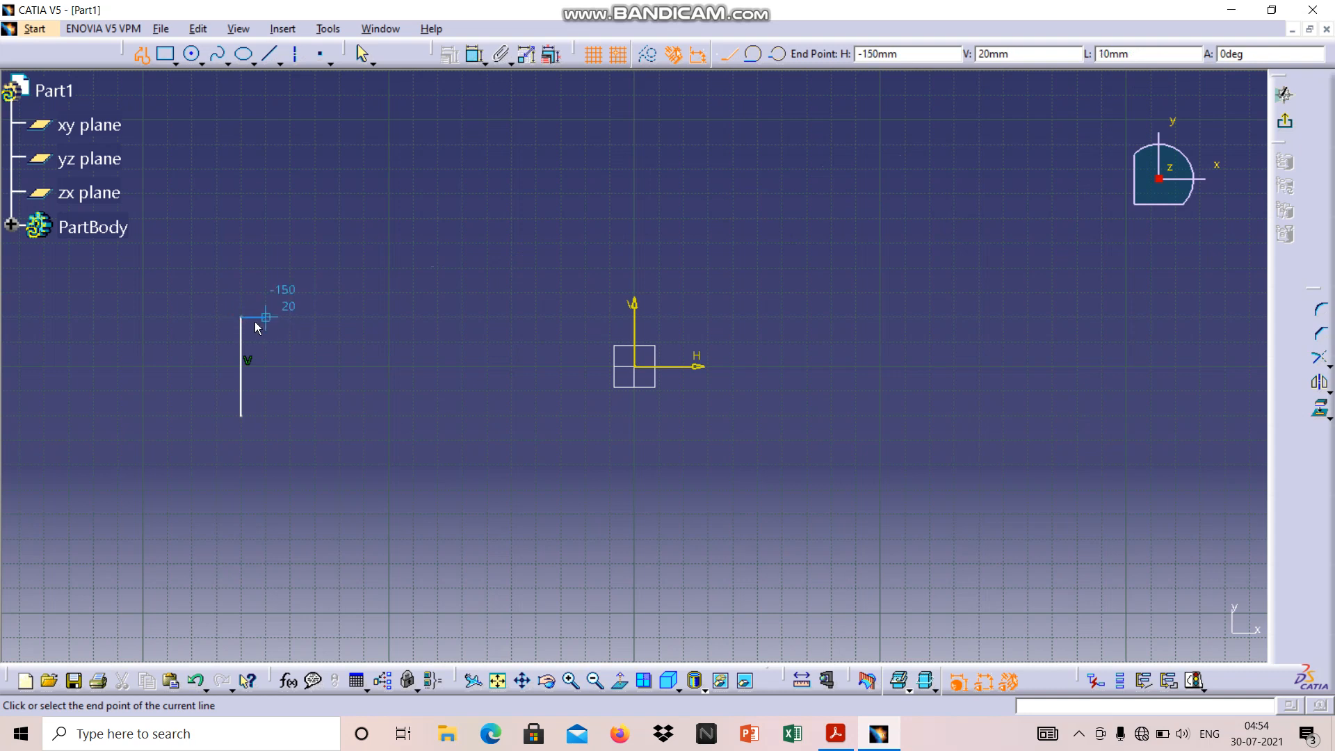
pyautogui.click(318, 320)
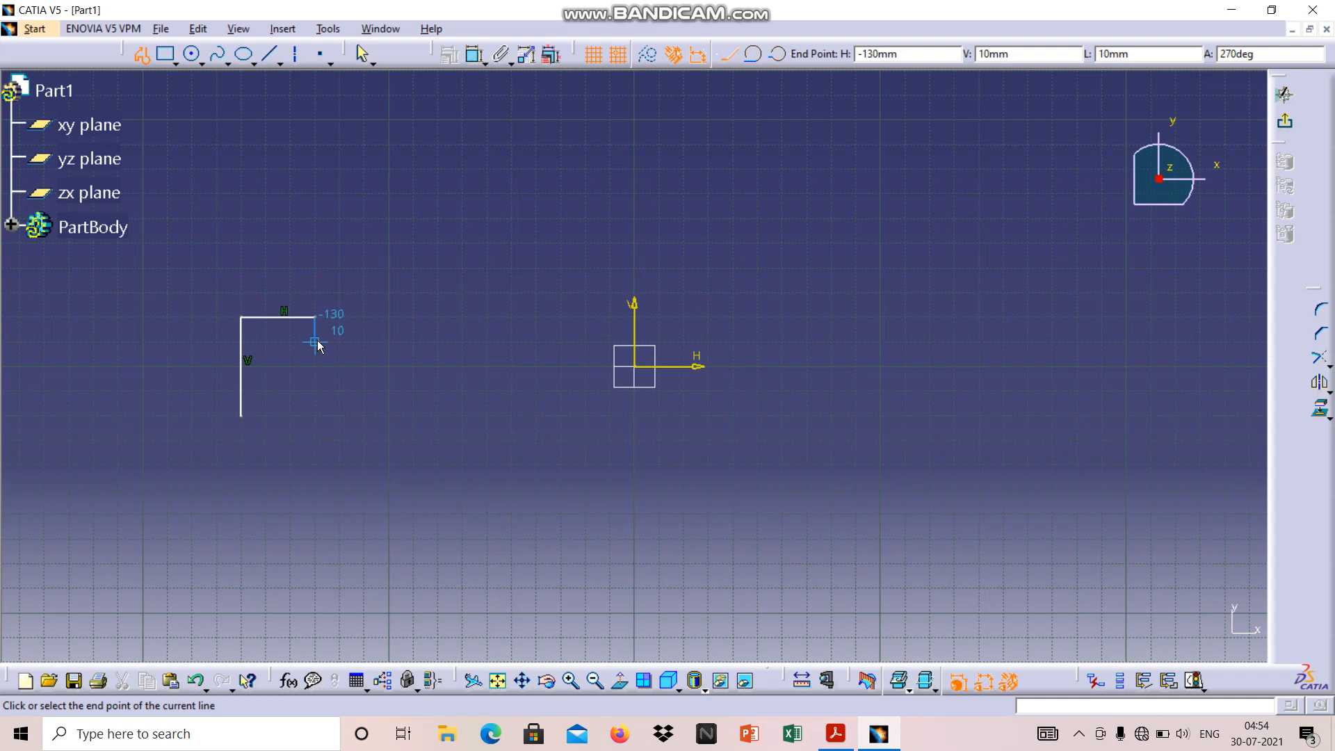
pyautogui.click(317, 340)
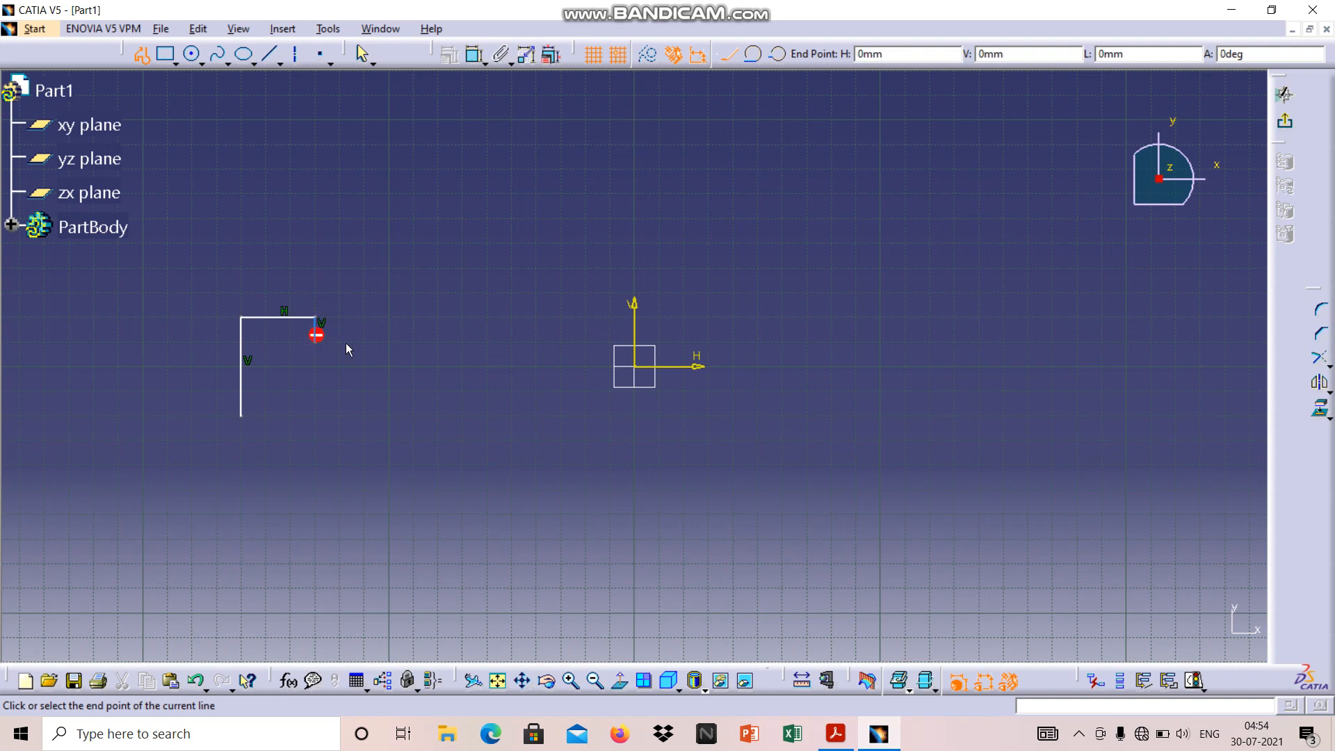
pyautogui.click(378, 343)
pyautogui.click(389, 390)
pyautogui.click(317, 390)
pyautogui.click(316, 415)
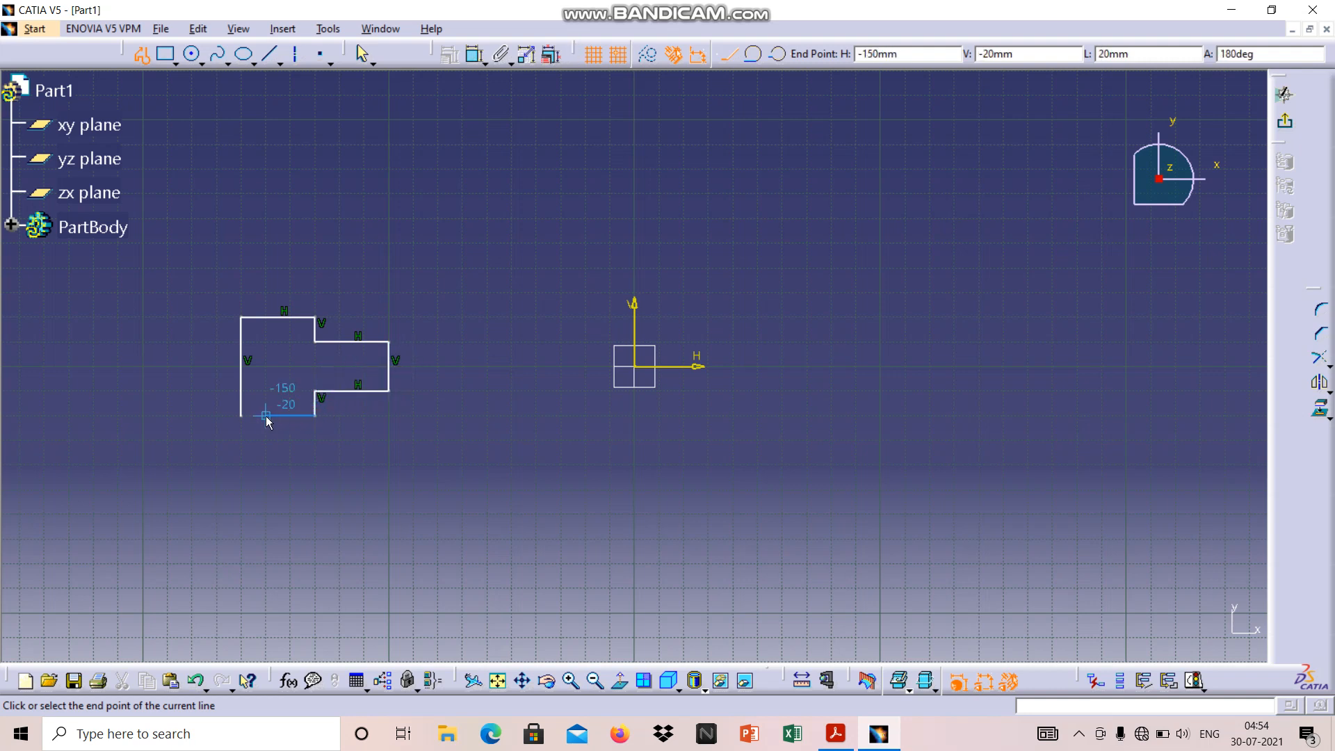
pyautogui.click(245, 416)
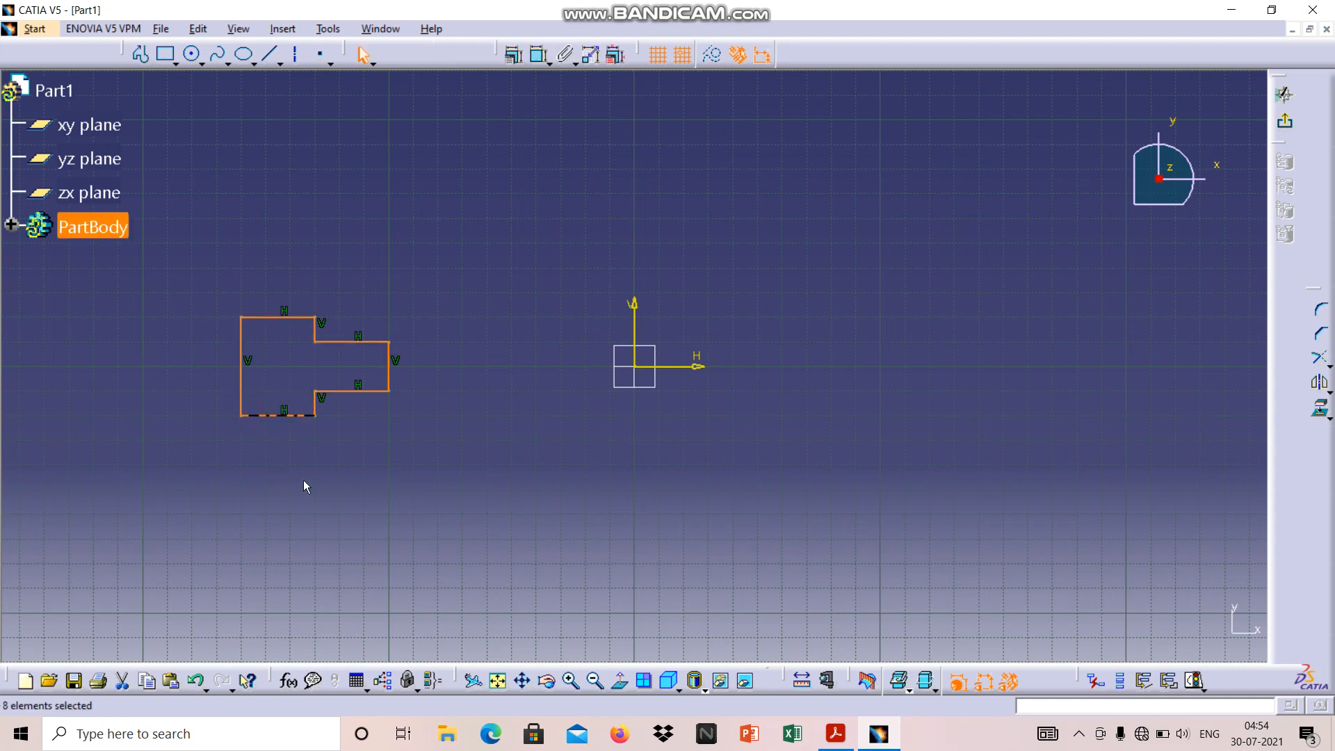
pyautogui.click(467, 511)
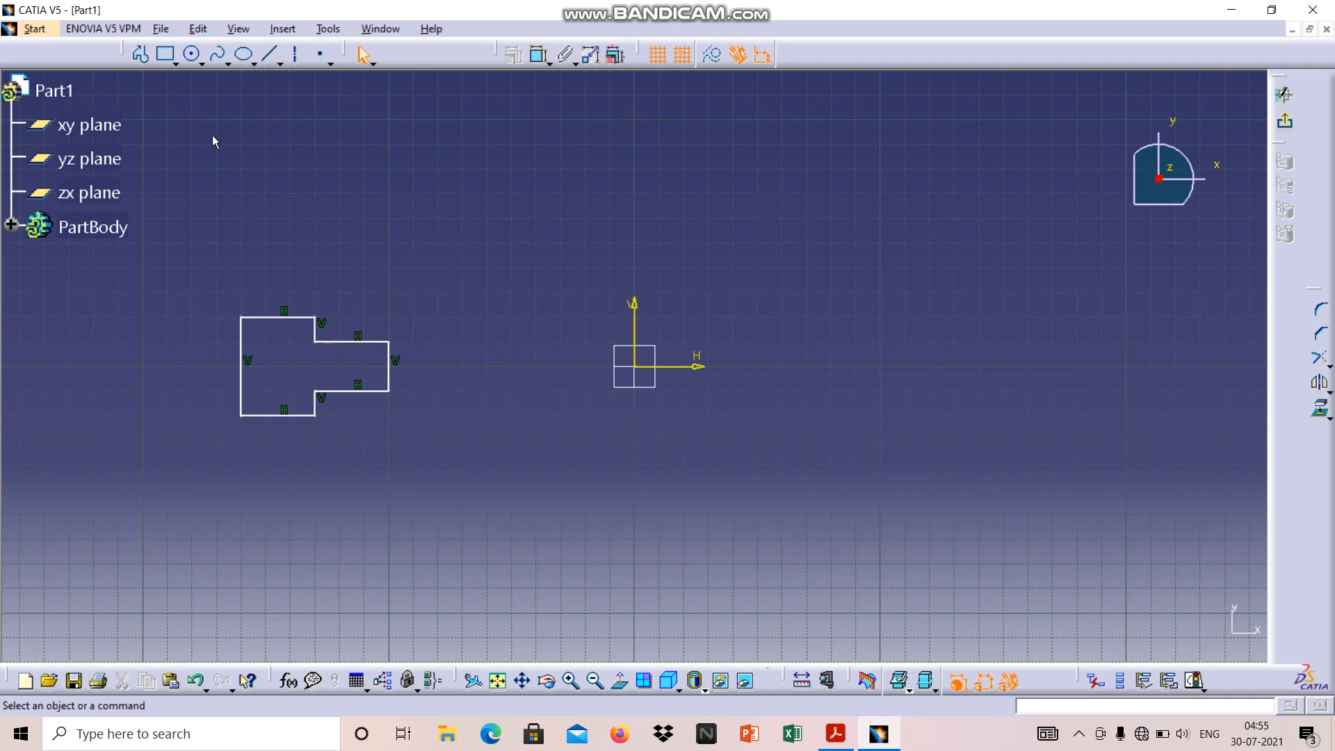
# Dimension the height of the profile's long left vertical edge, placing the dimension to the left of the profile
pyautogui.click(242, 346)
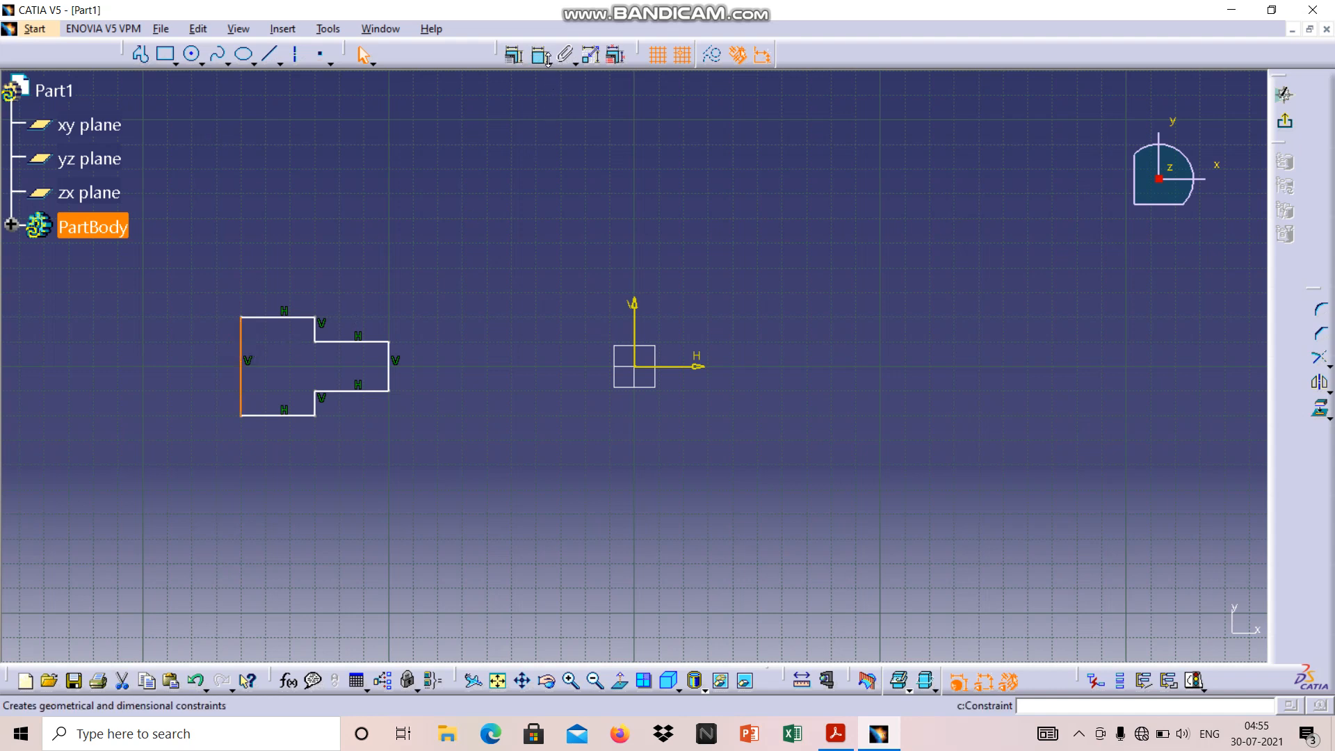
pyautogui.click(537, 57)
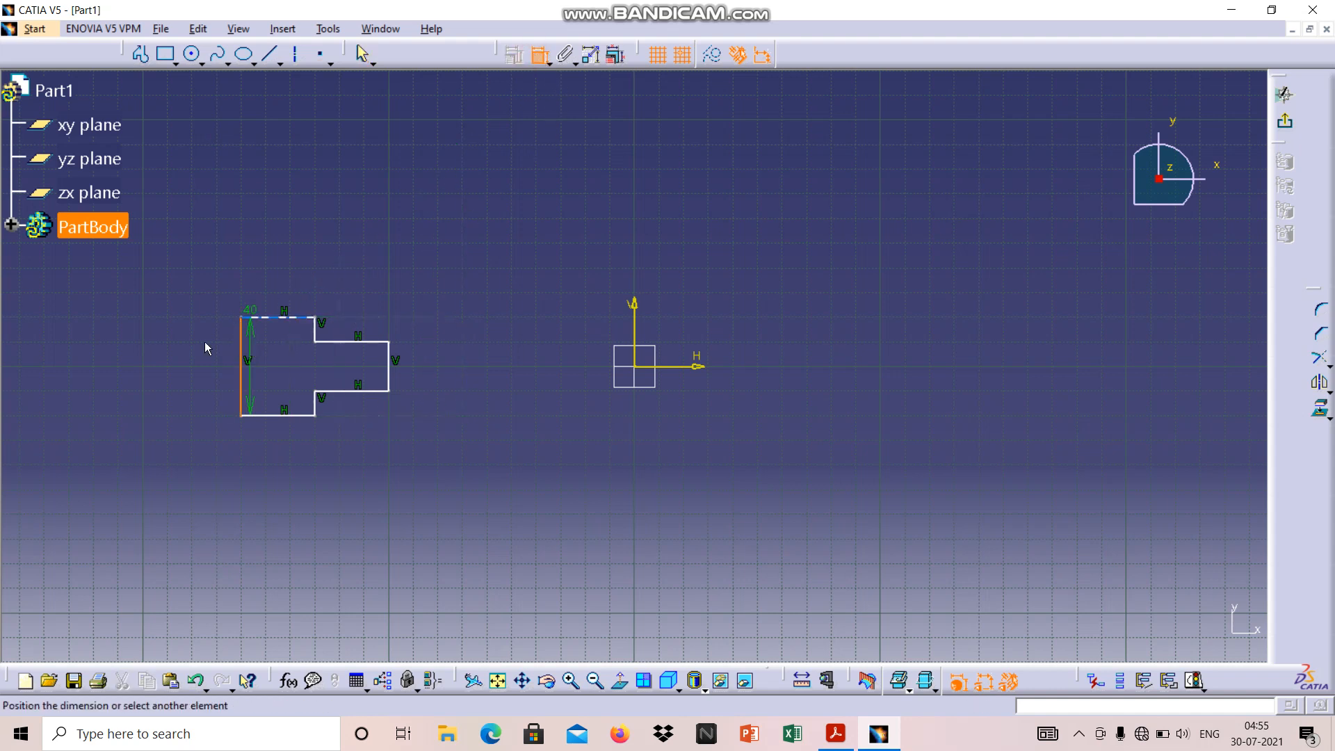
pyautogui.click(170, 376)
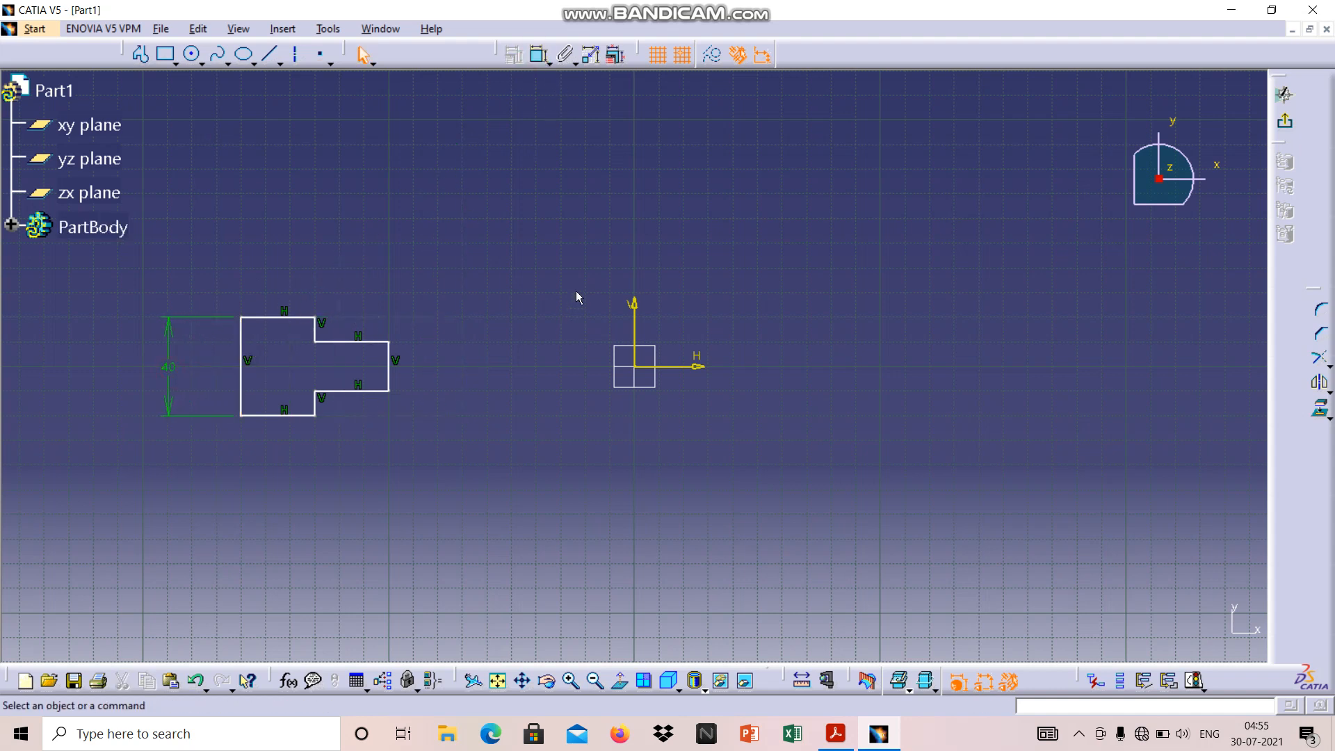
# Dimension the widths of the block's top edge and the extension's upper edge, placing both dimensions in line above the profile
pyautogui.click(270, 318)
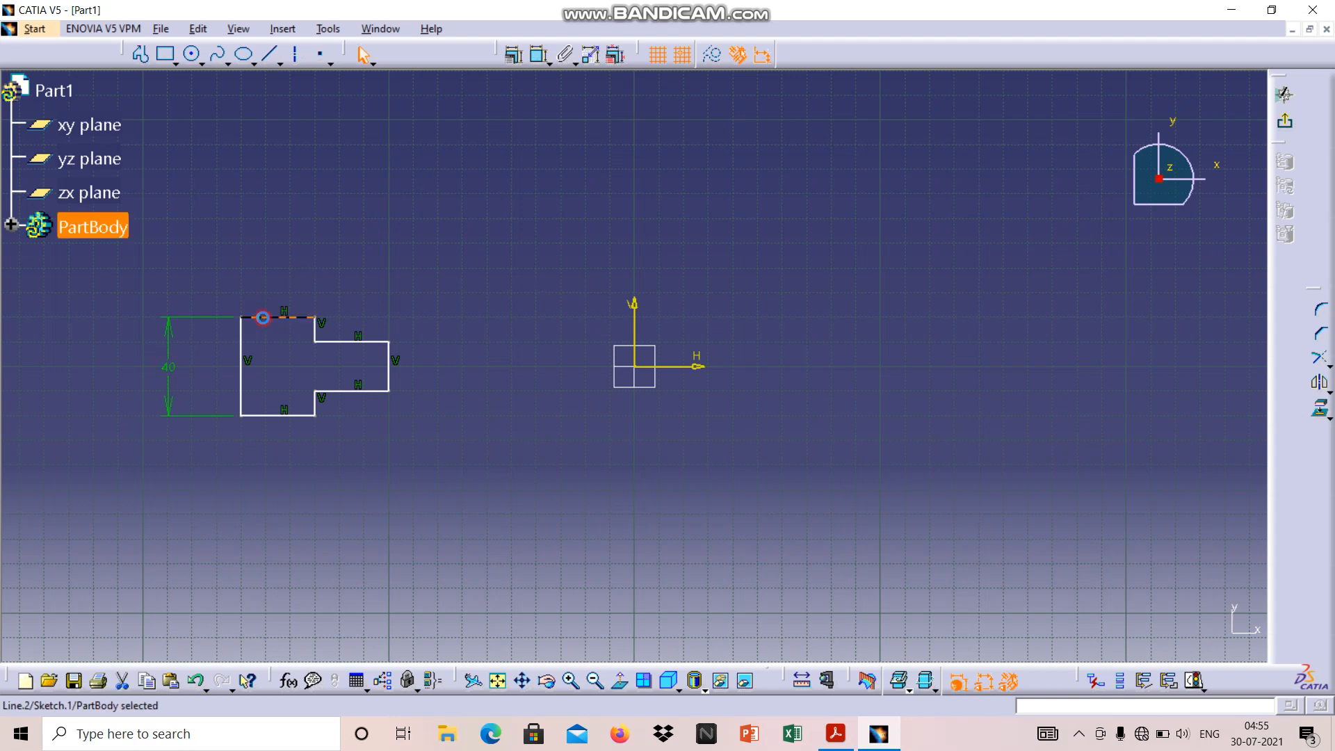
pyautogui.click(537, 56)
pyautogui.click(279, 259)
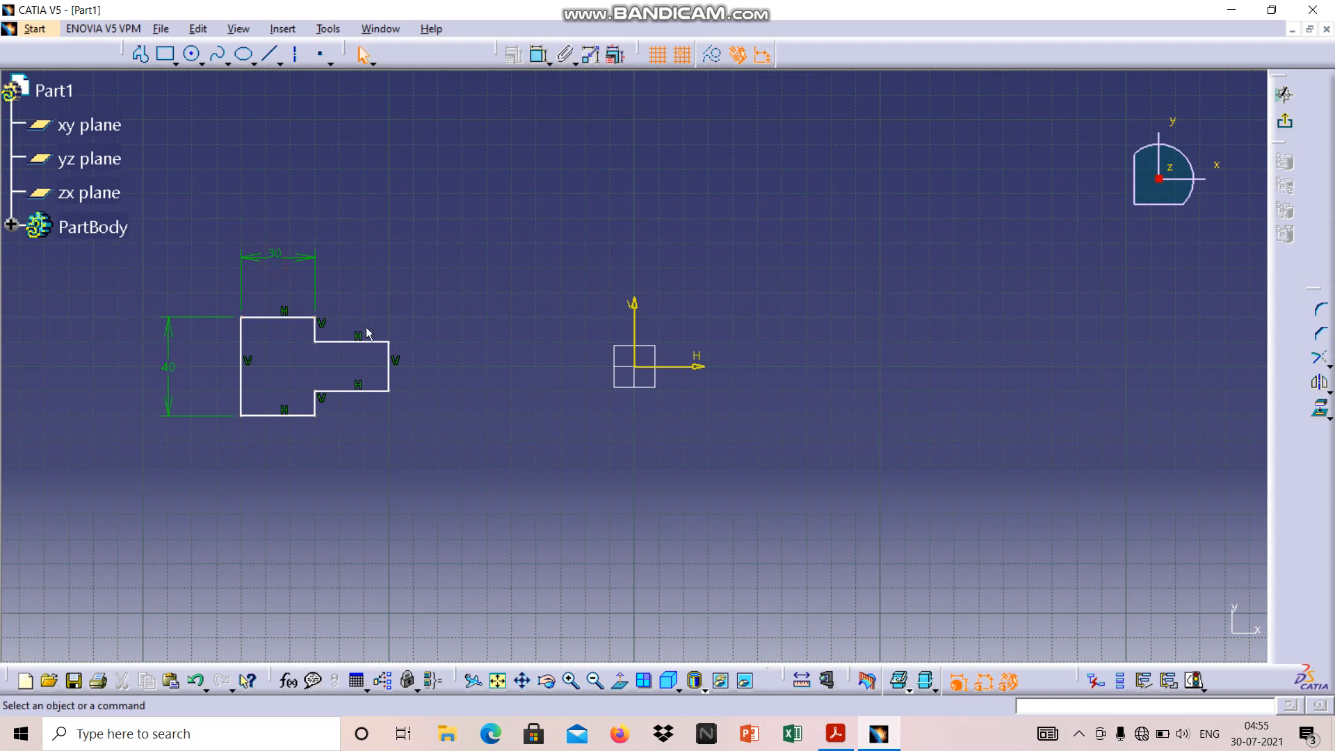
pyautogui.click(371, 343)
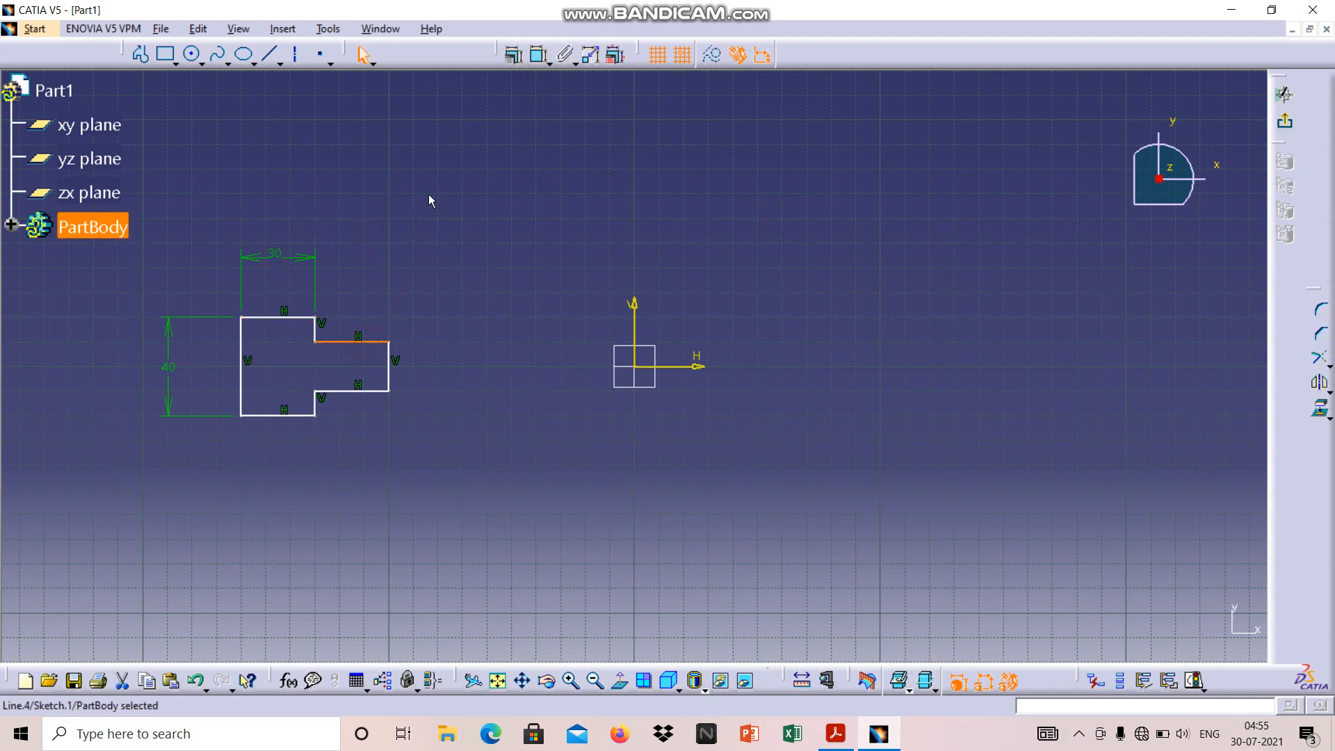
pyautogui.click(539, 55)
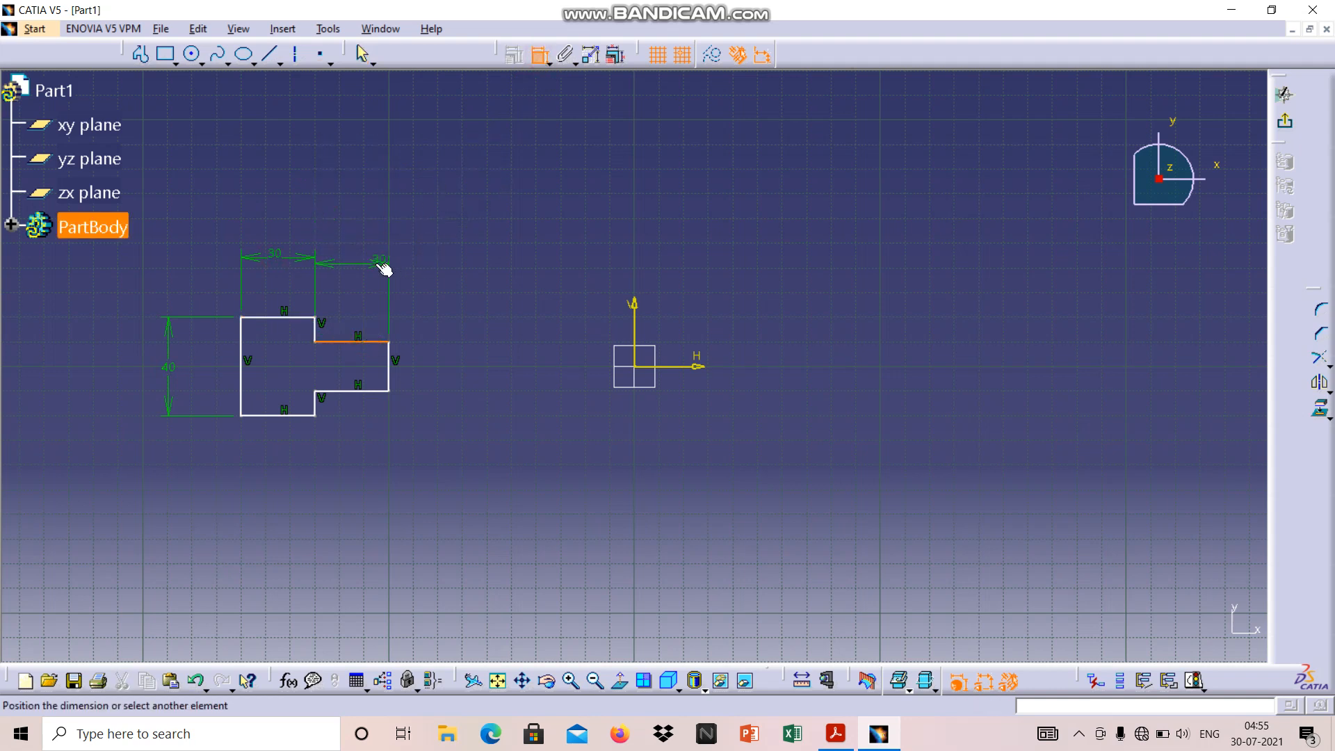
pyautogui.click(351, 256)
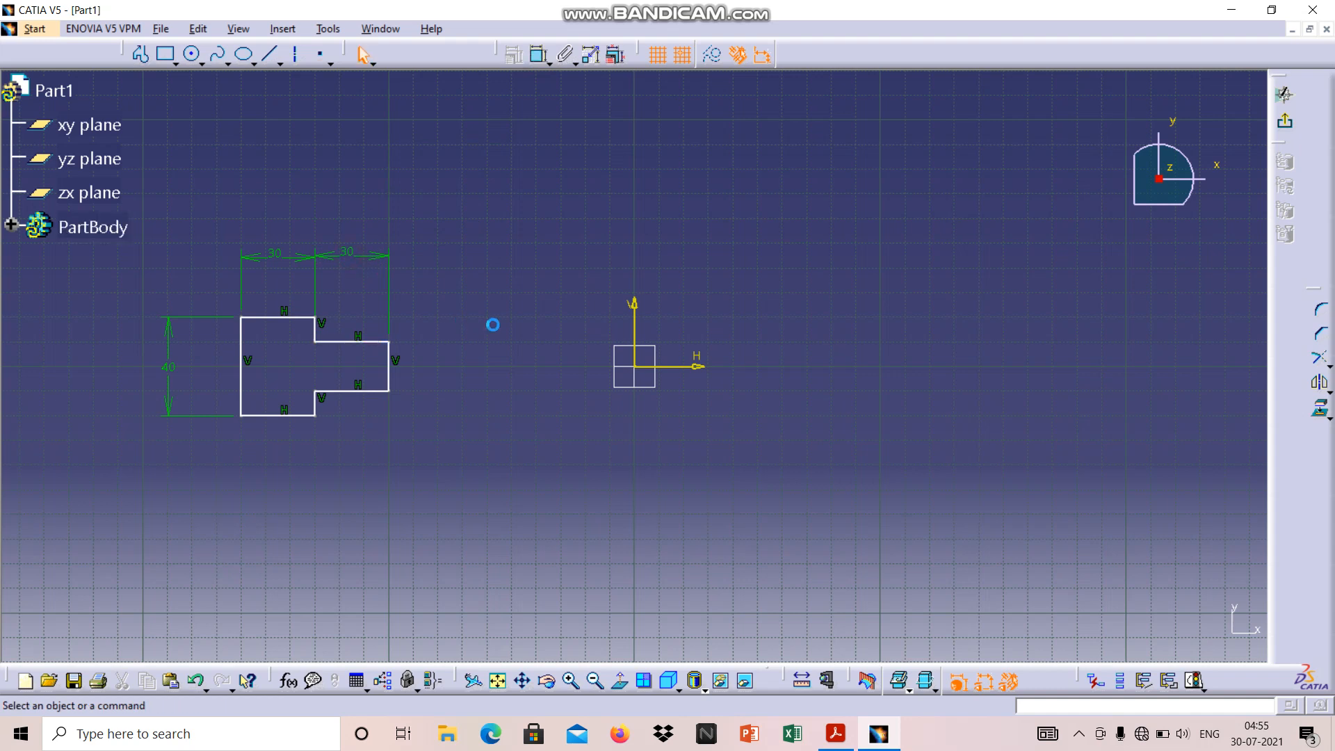
# Dimension the height of the extension's right vertical edge, placing the dimension to the right of the profile
pyautogui.click(390, 358)
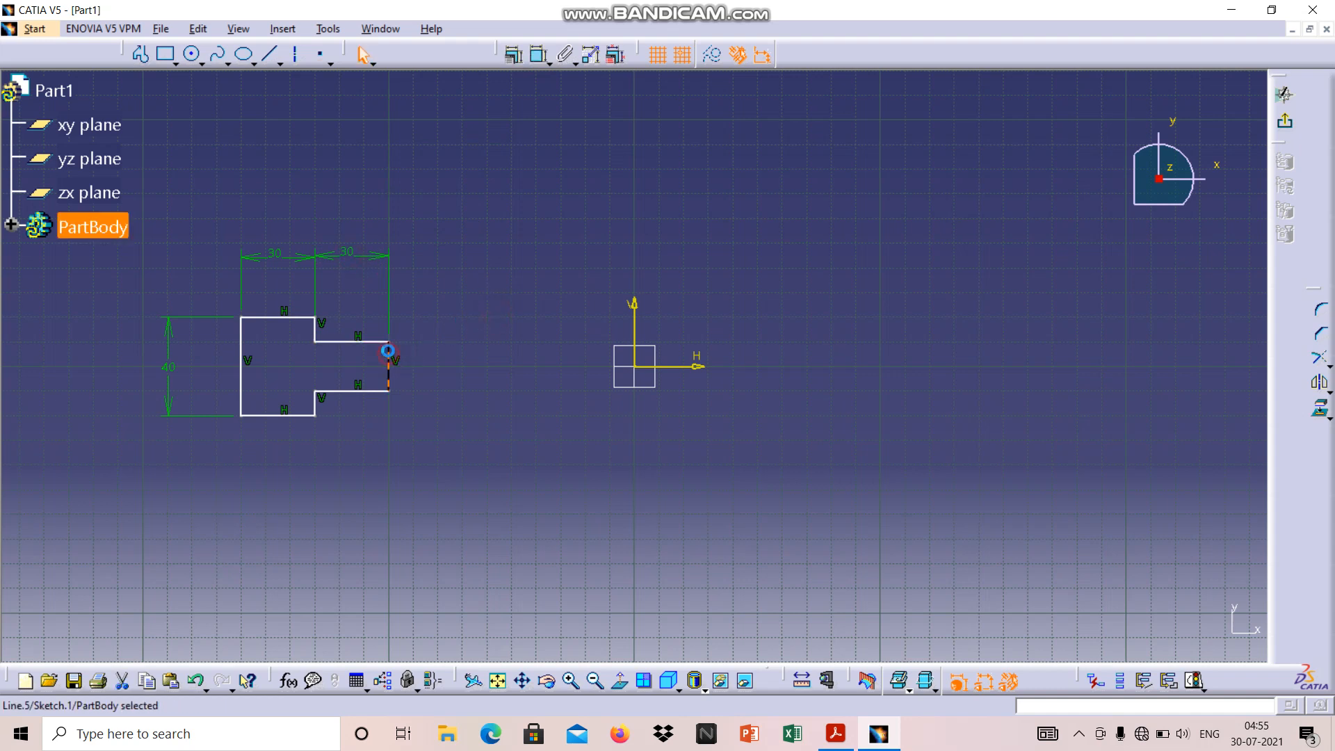
pyautogui.click(539, 55)
pyautogui.click(478, 373)
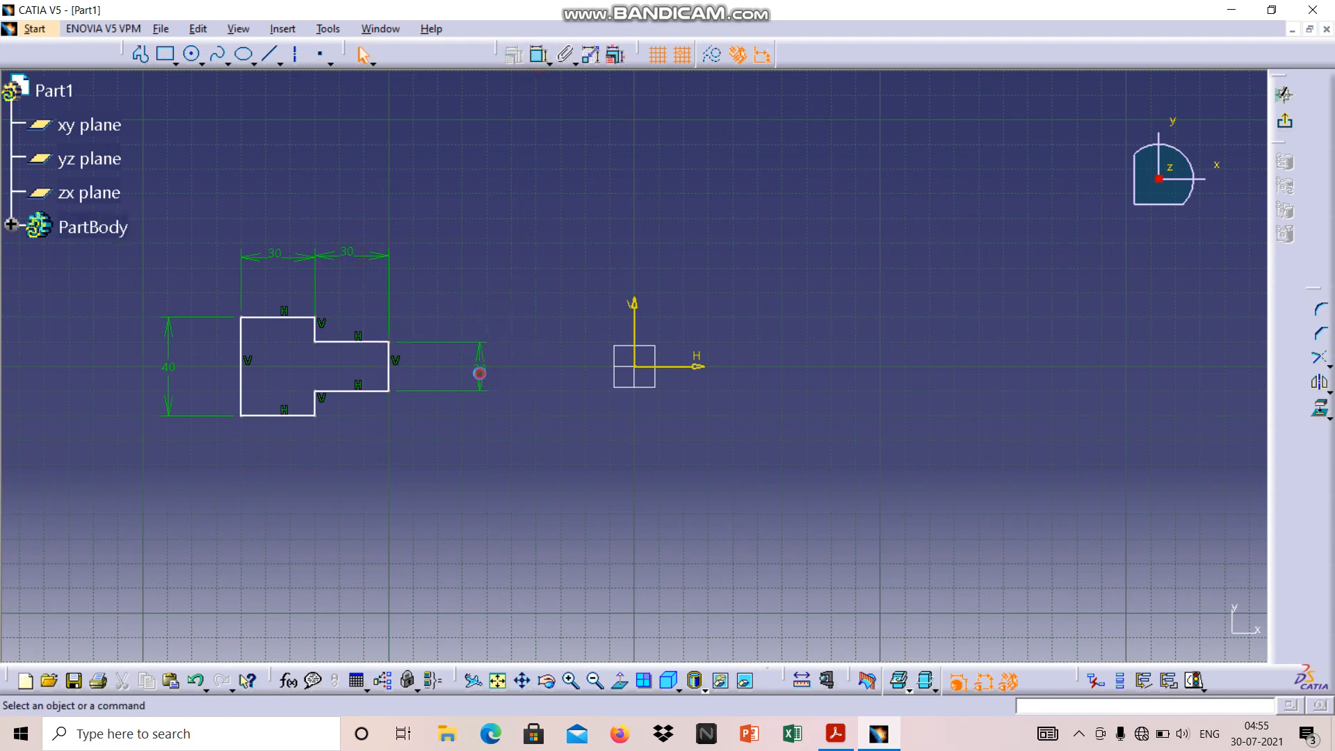
# Apply a Fix constraint to the block's bottom horizontal edge and another to its long left vertical edge
pyautogui.rightClick(284, 417)
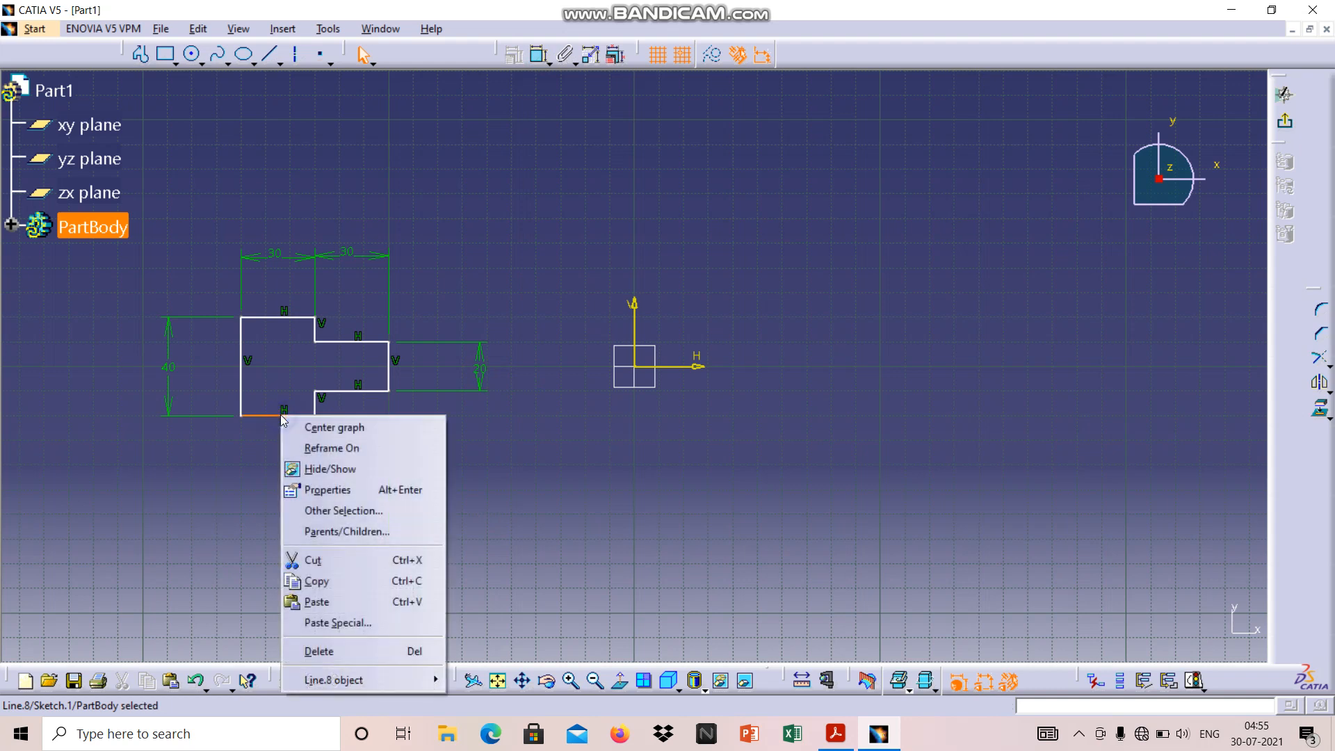
pyautogui.click(514, 451)
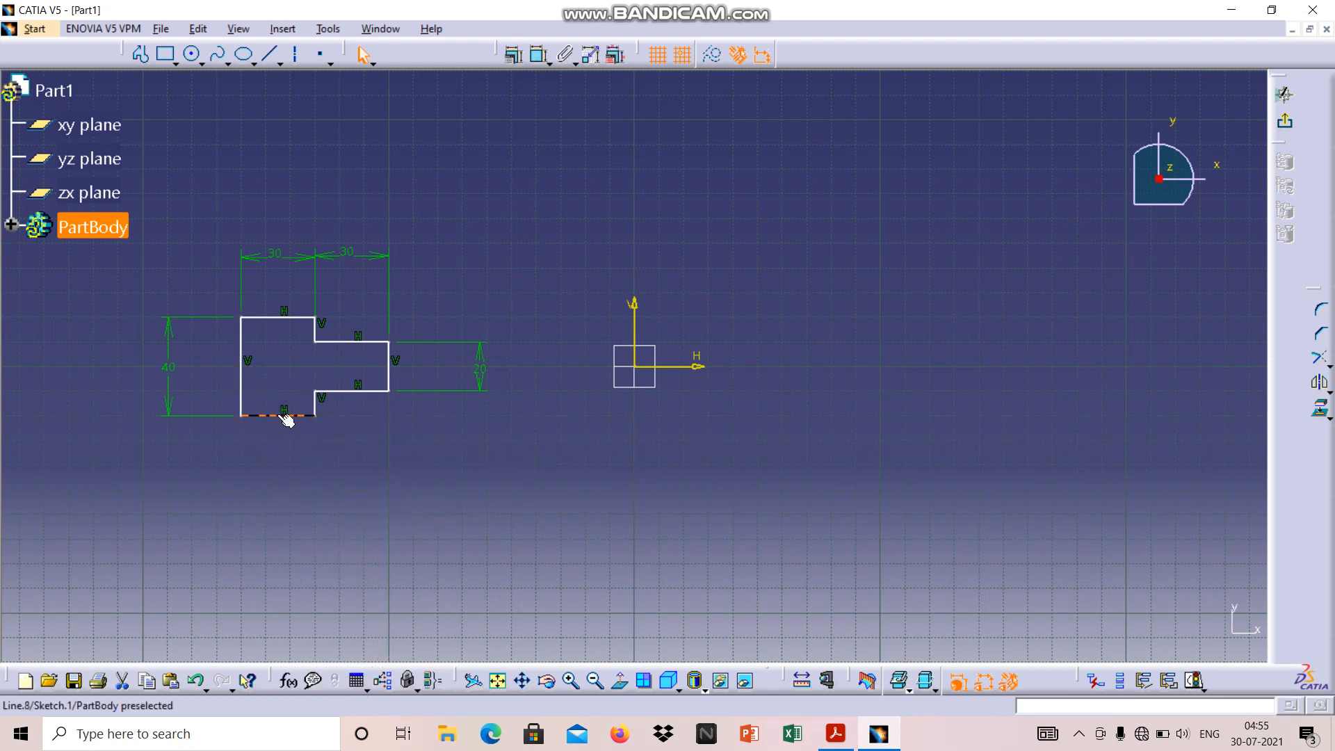
pyautogui.click(514, 55)
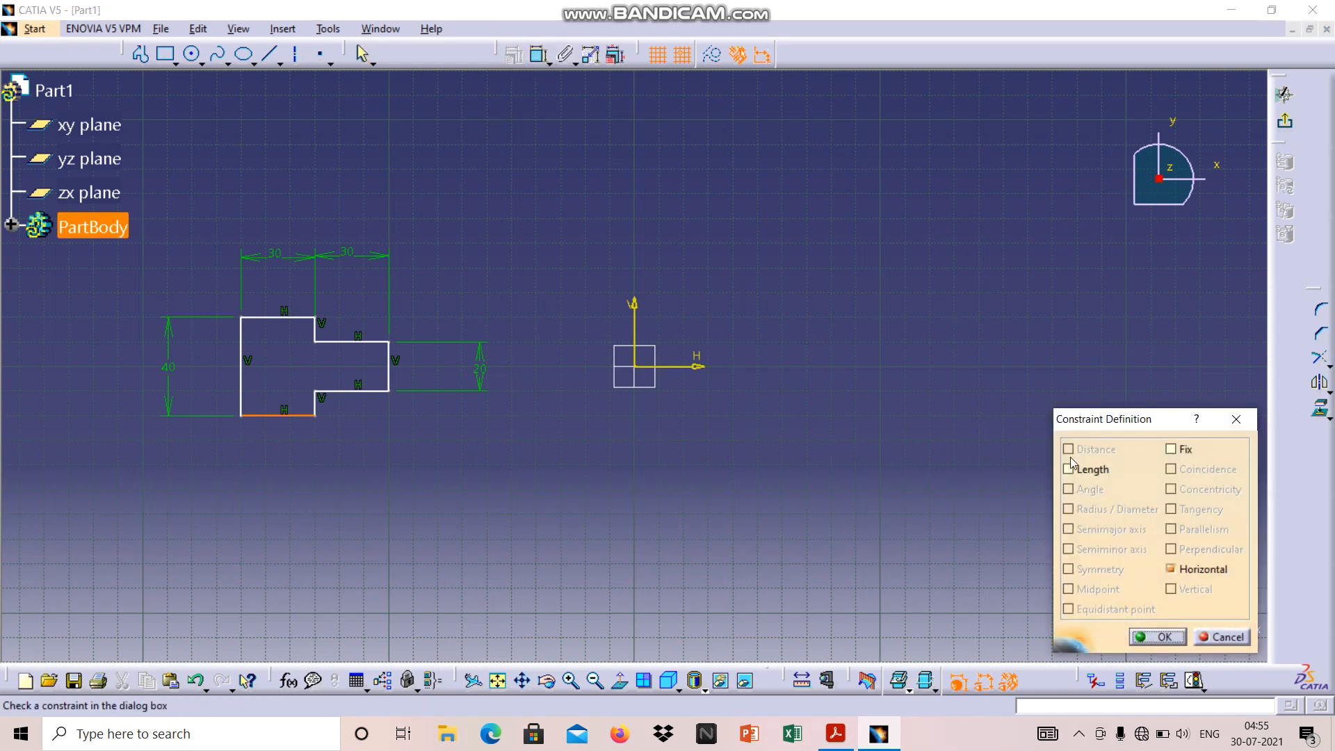
pyautogui.click(1171, 449)
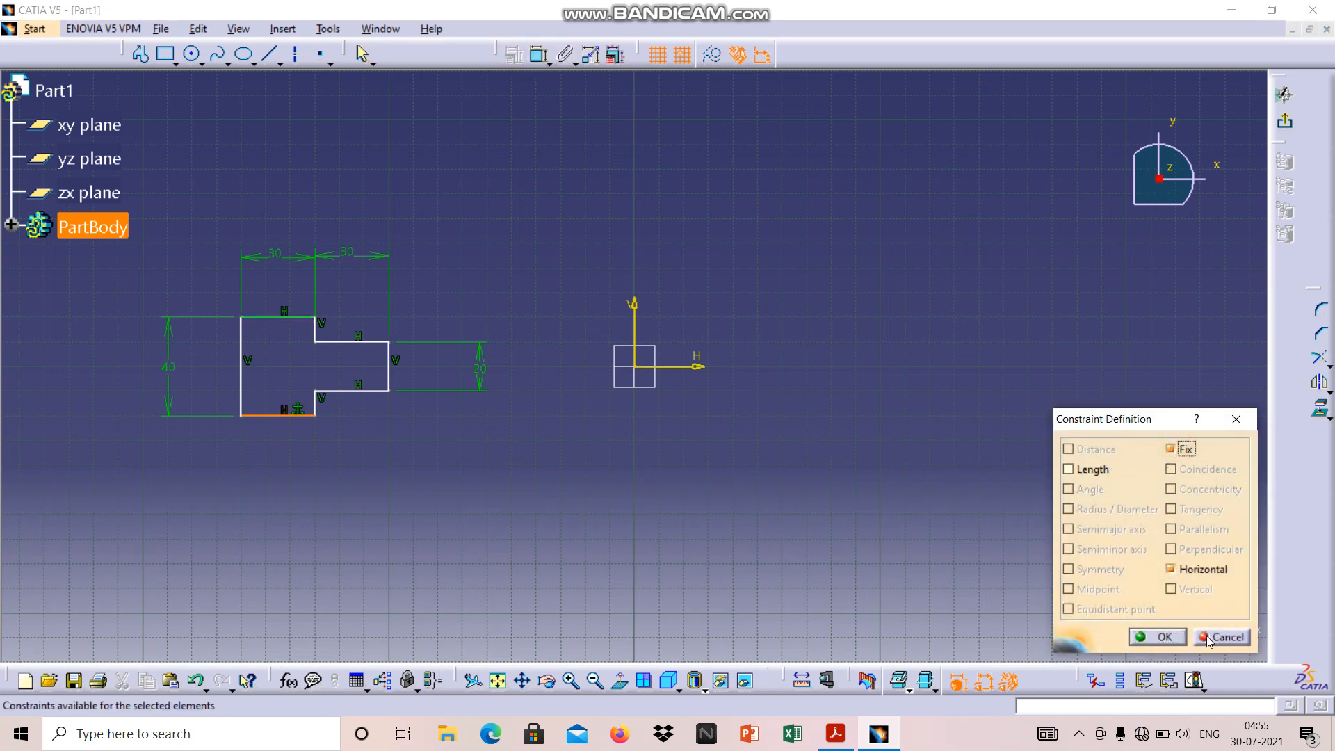
pyautogui.click(1158, 637)
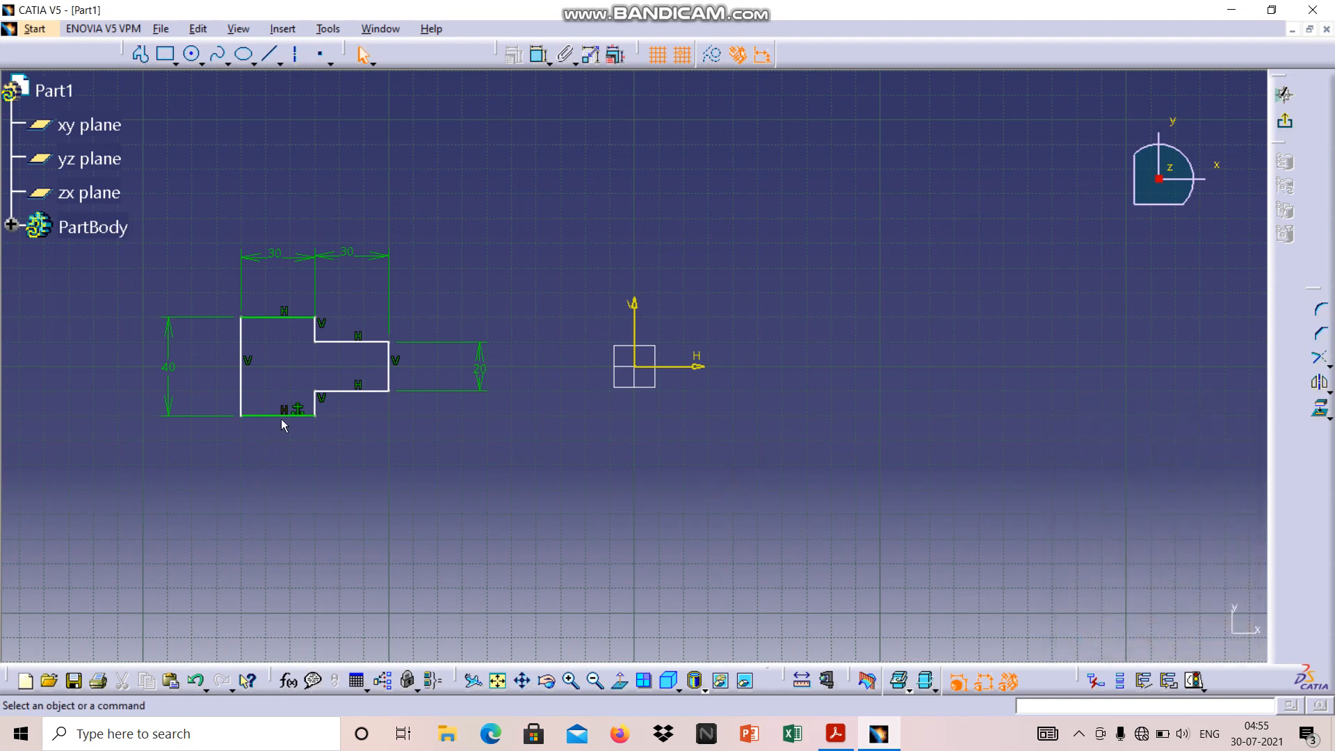
pyautogui.click(252, 370)
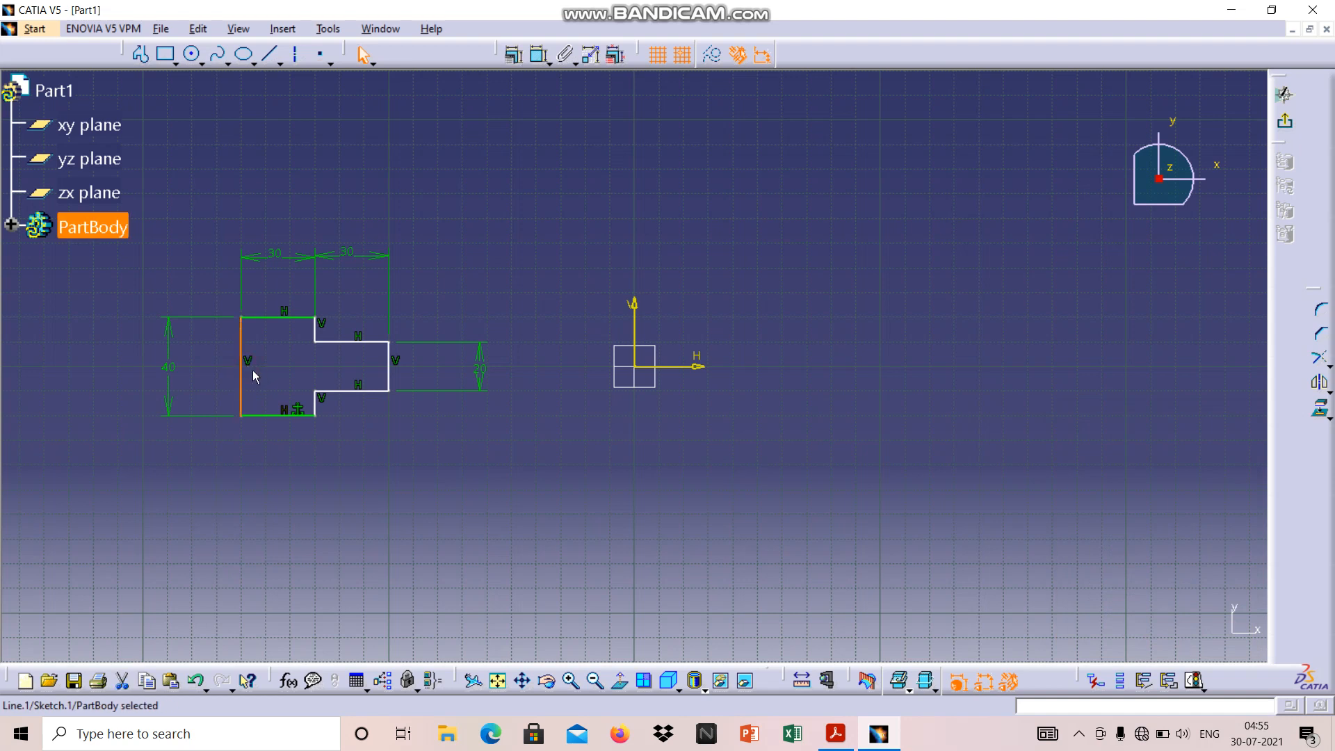
pyautogui.click(514, 54)
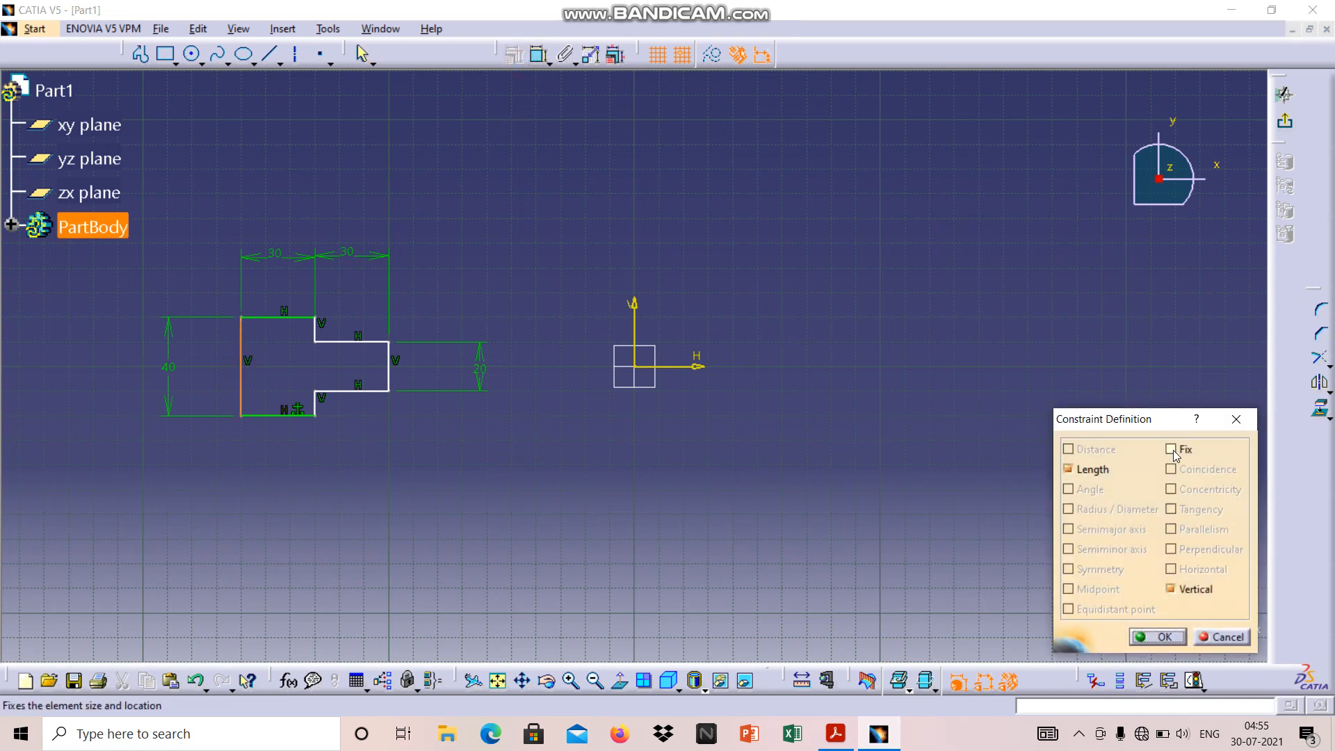
pyautogui.click(1172, 450)
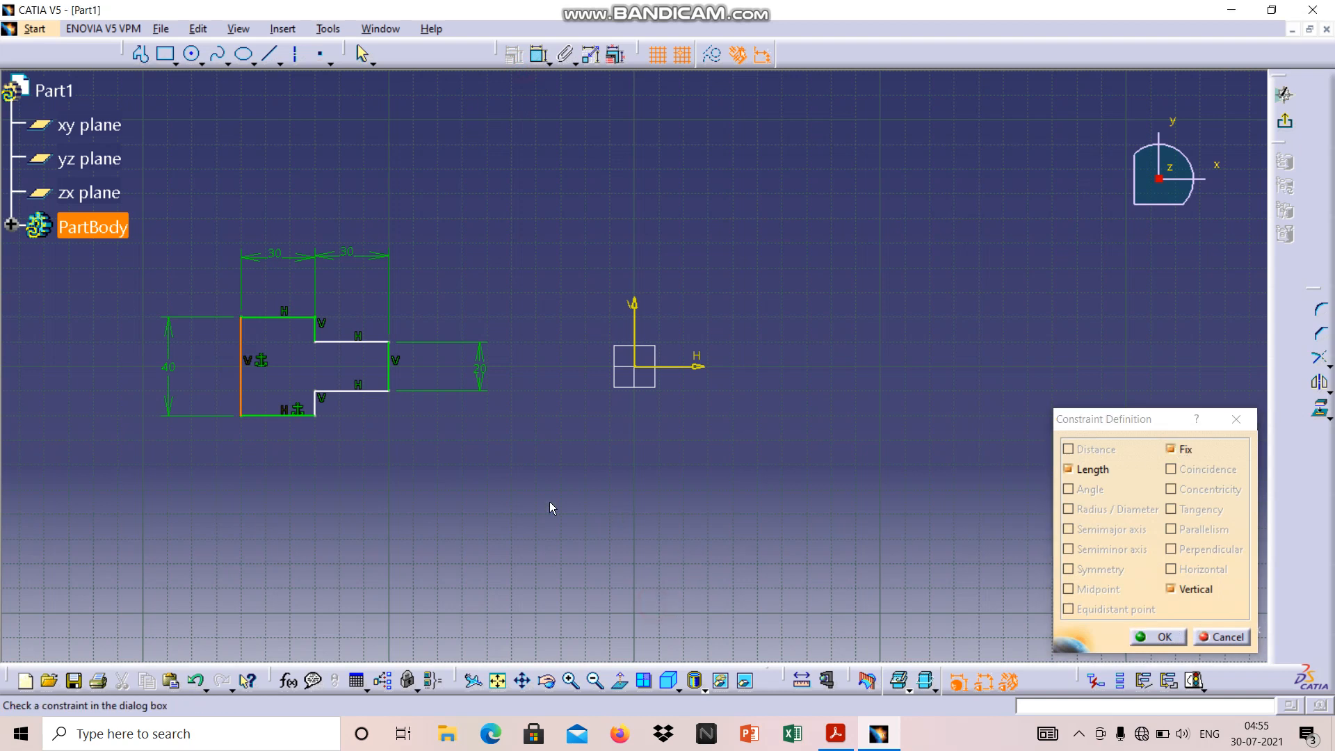
pyautogui.click(1160, 638)
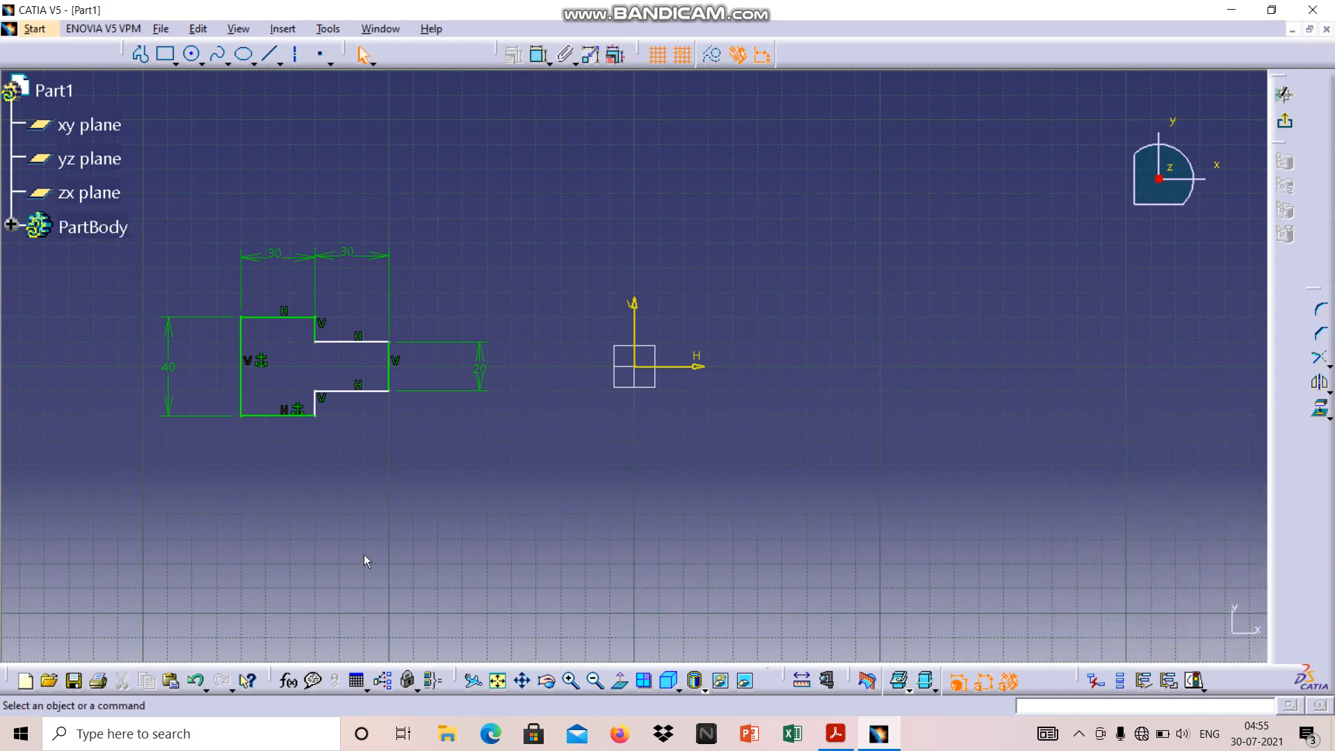
# Apply a Fix constraint to the extension's upper horizontal edge and another to the lower short vertical step edge
pyautogui.click(365, 343)
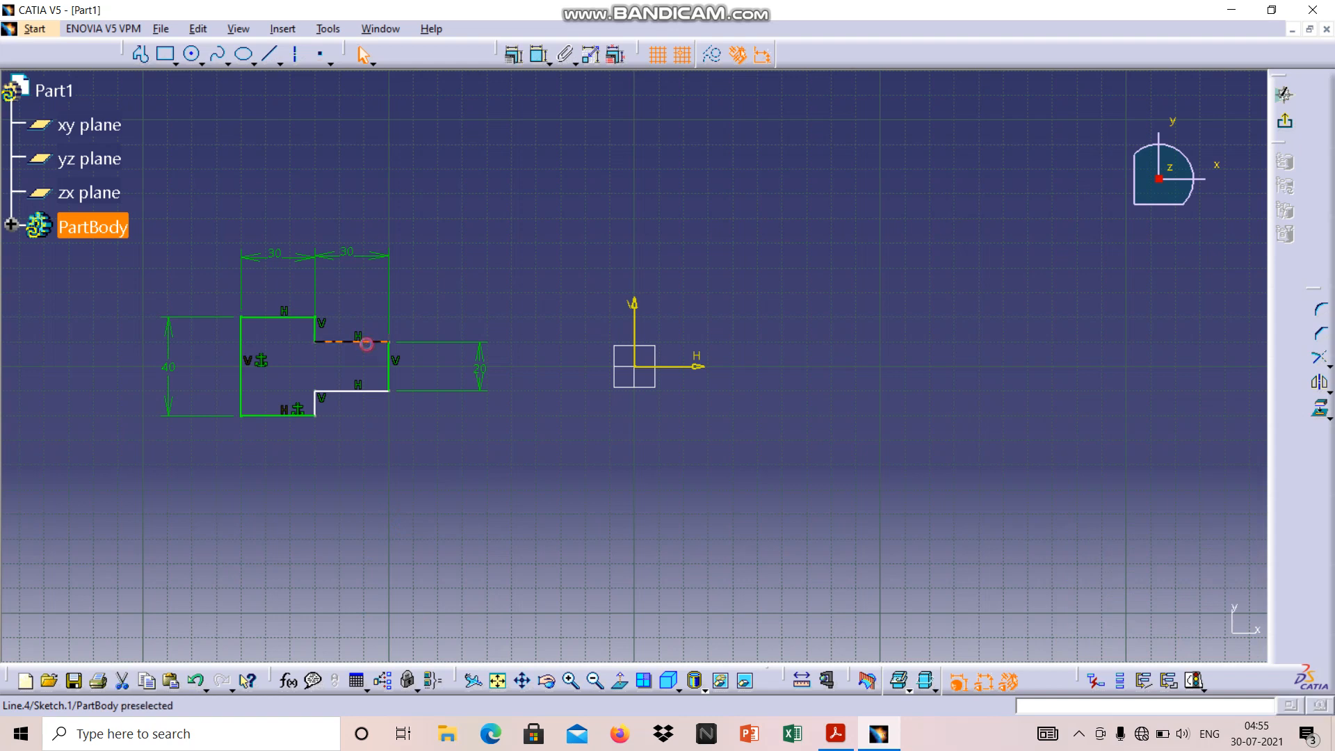
pyautogui.click(515, 56)
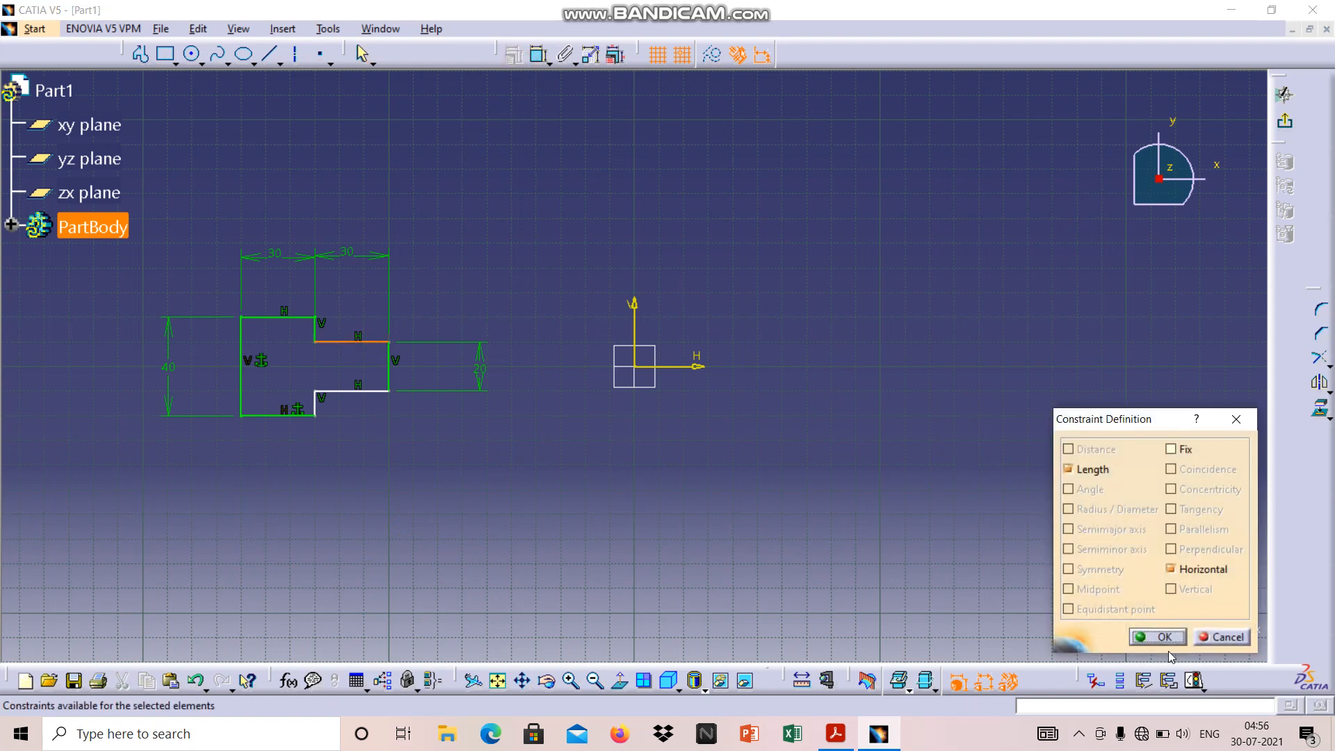
pyautogui.click(1171, 450)
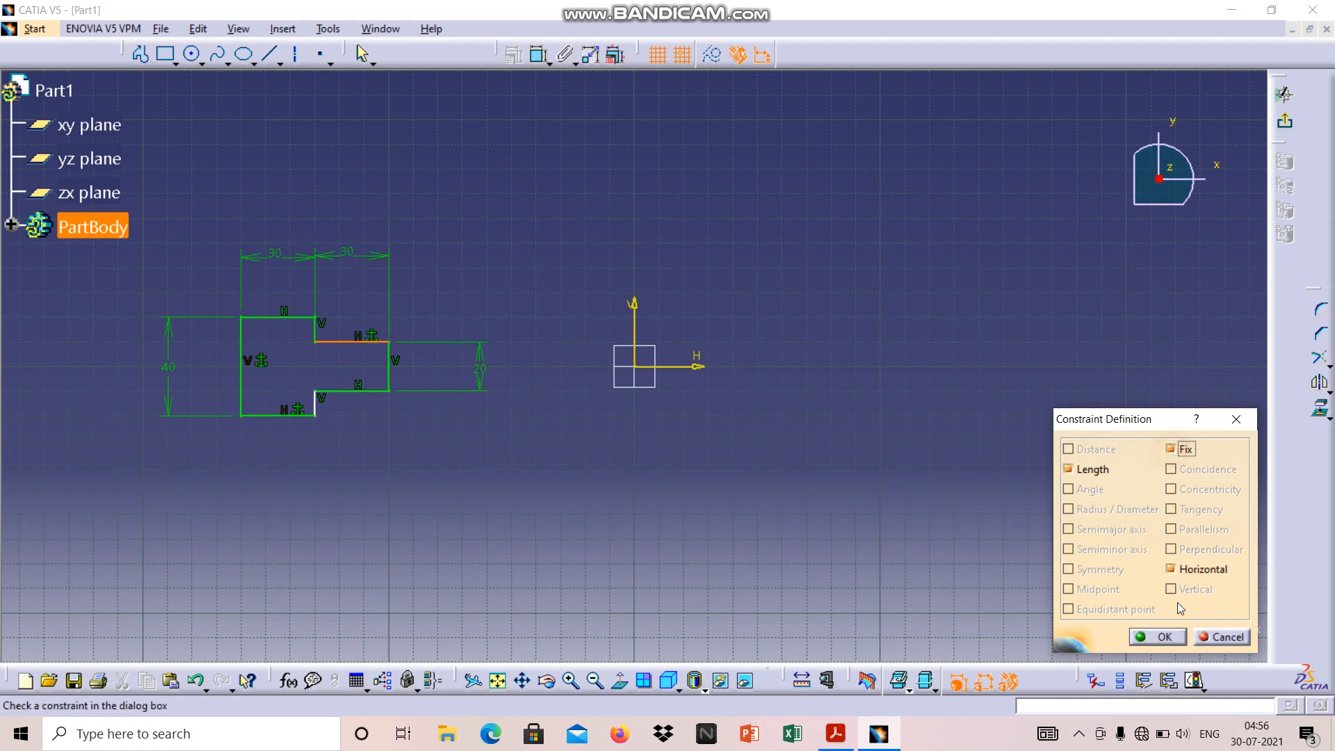
pyautogui.click(1172, 637)
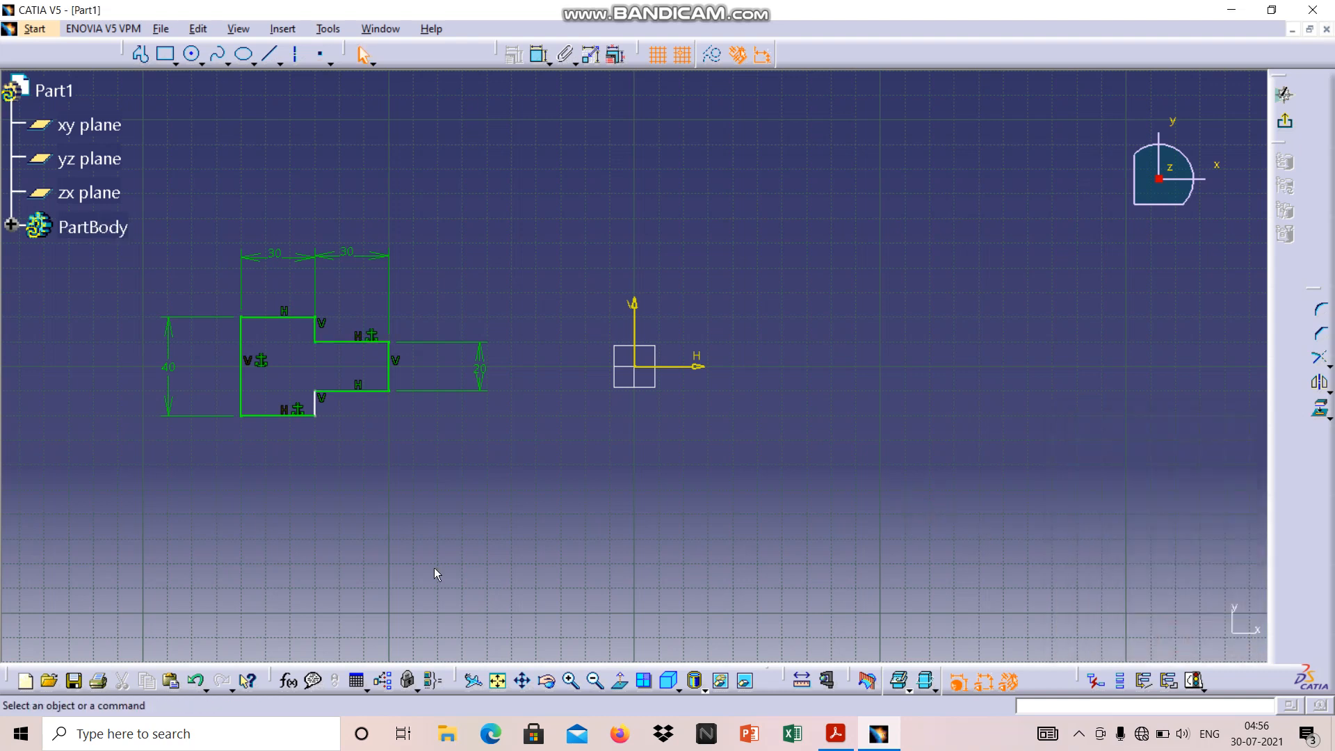
pyautogui.click(315, 405)
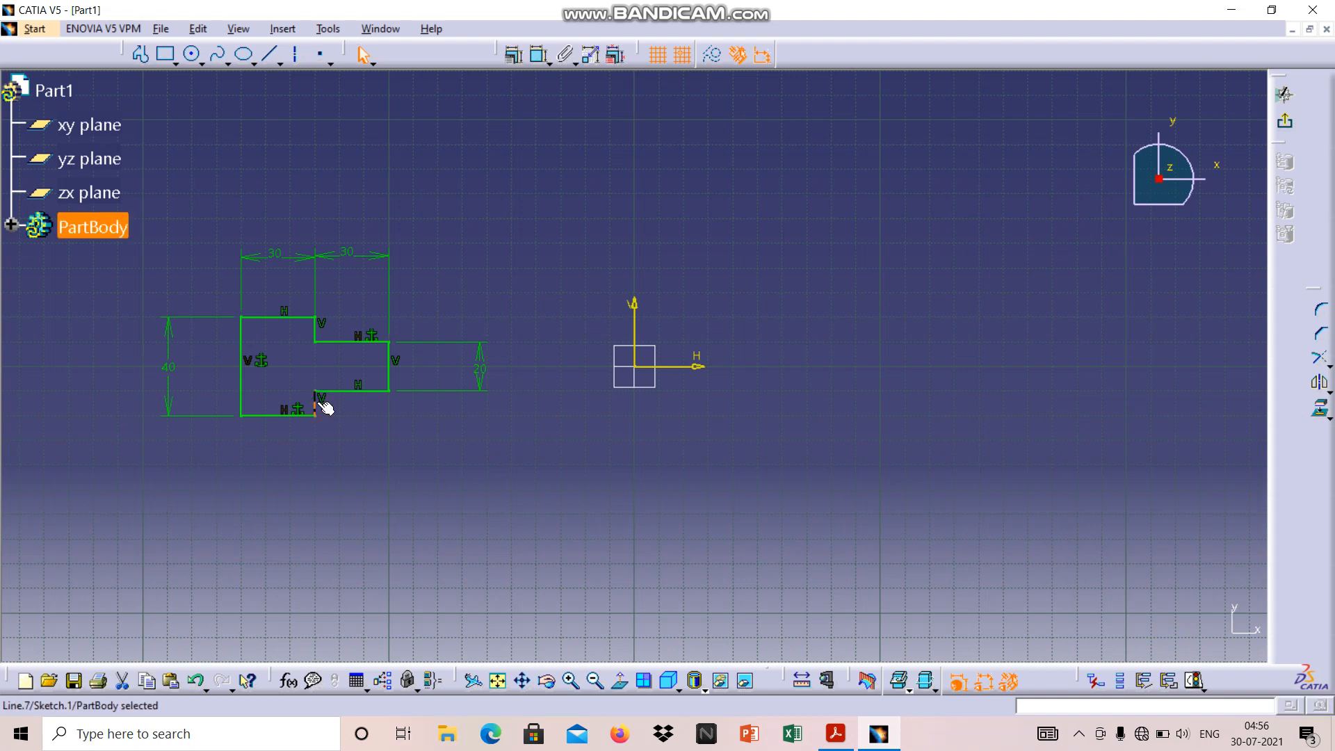
pyautogui.click(513, 56)
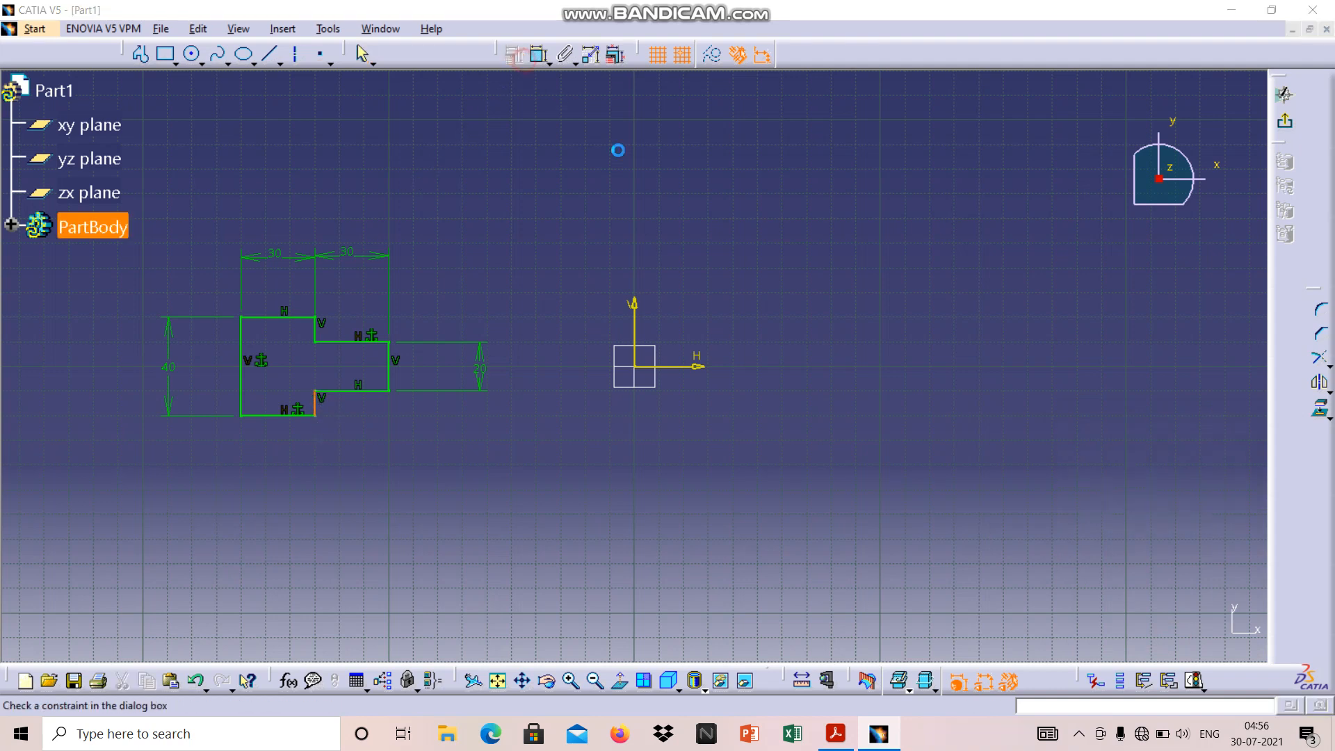
pyautogui.click(1171, 450)
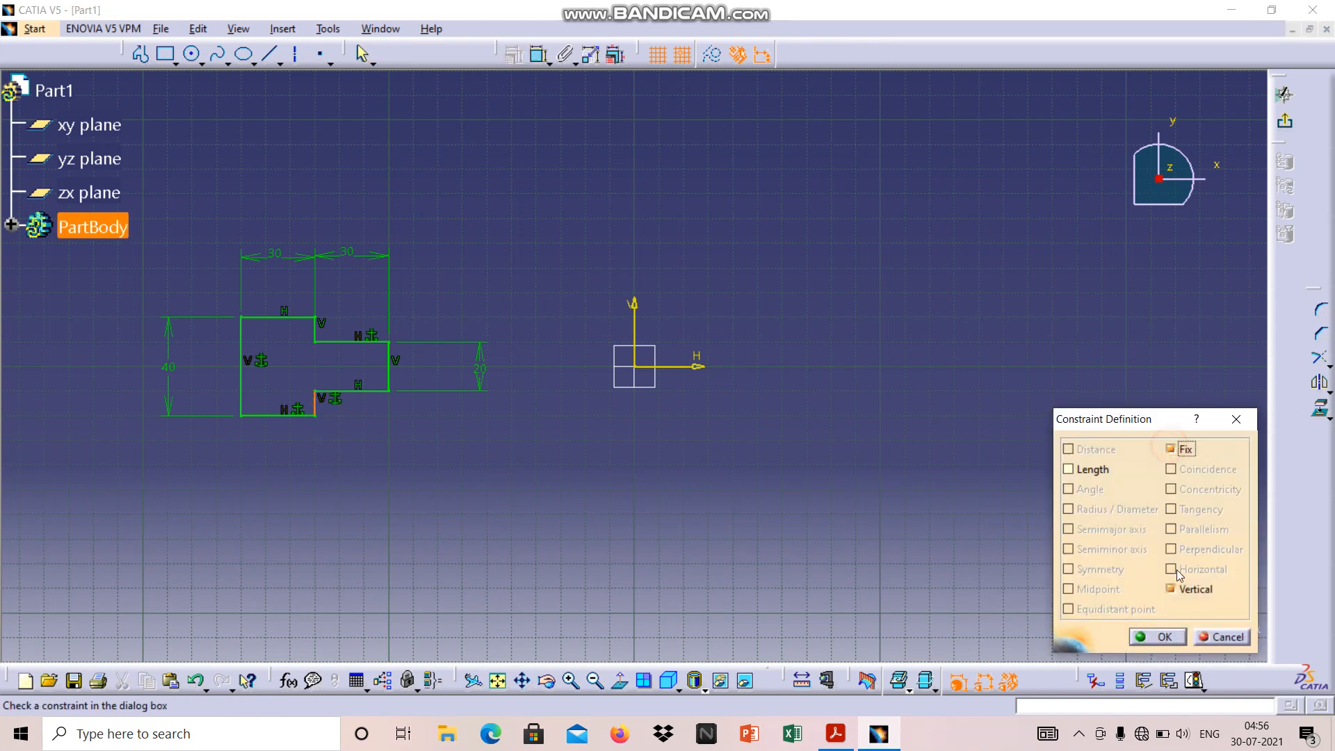
pyautogui.click(1157, 637)
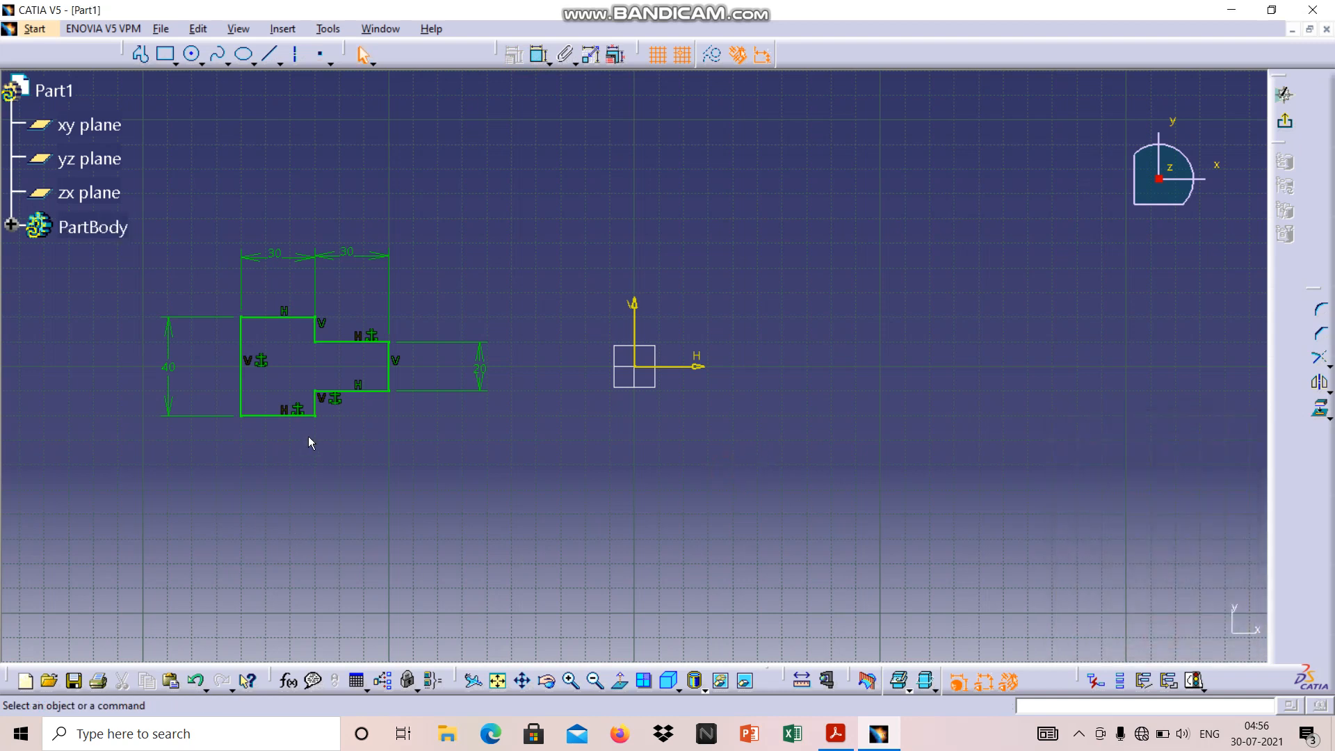
# Try a width dimension on the extension's lower horizontal edge, placed below the profile, and undo it
pyautogui.click(373, 393)
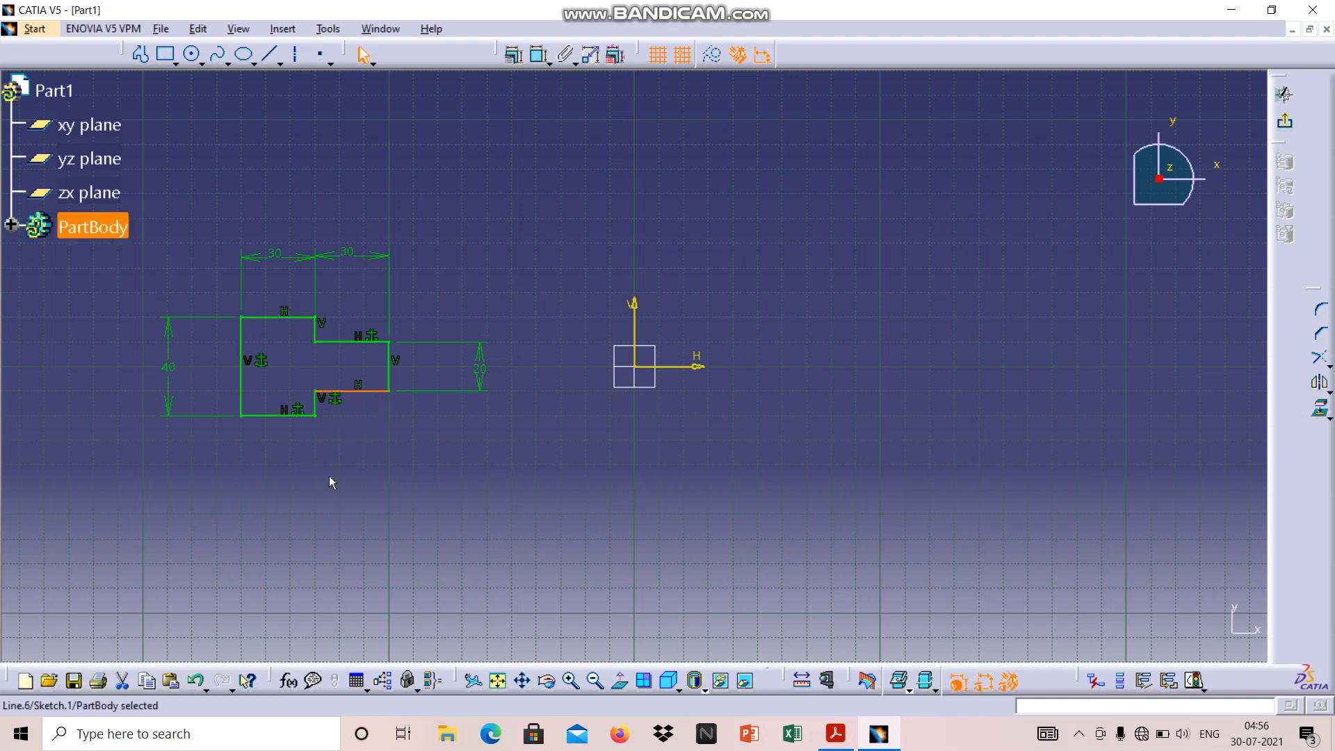
pyautogui.click(536, 60)
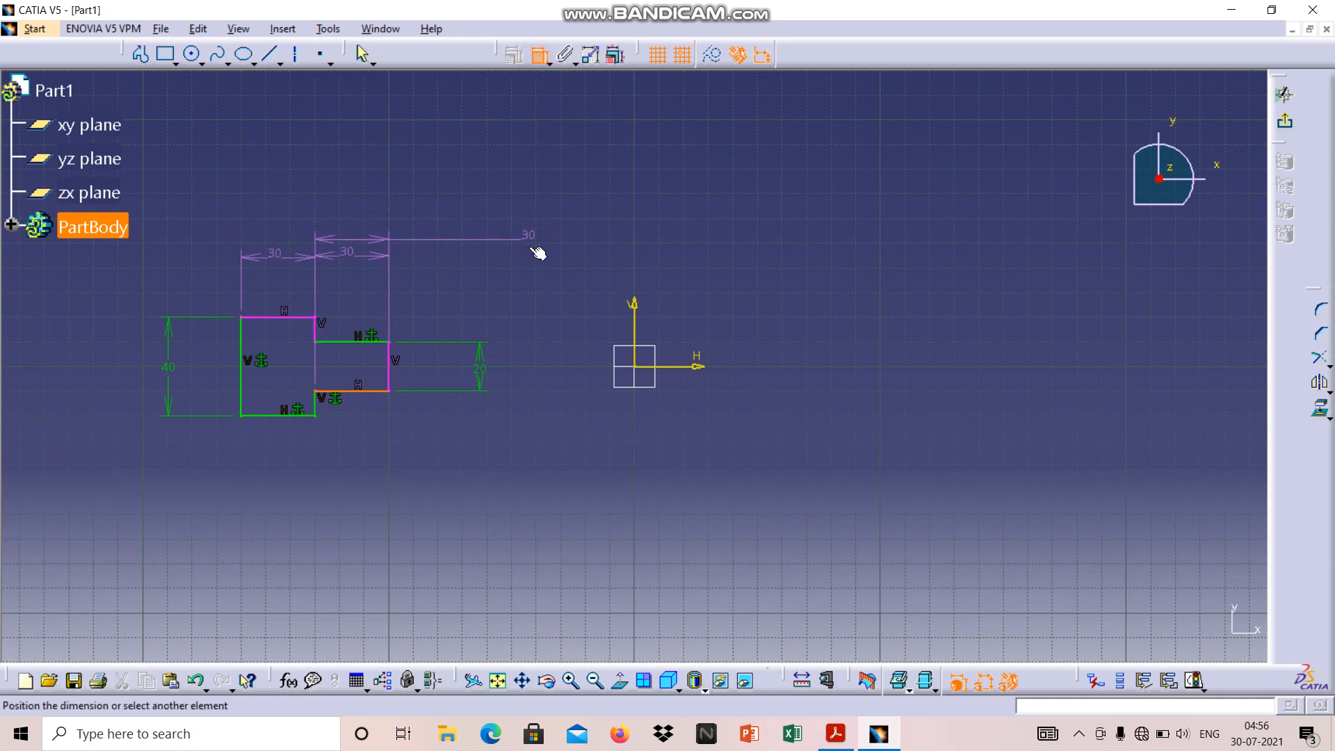
pyautogui.click(355, 435)
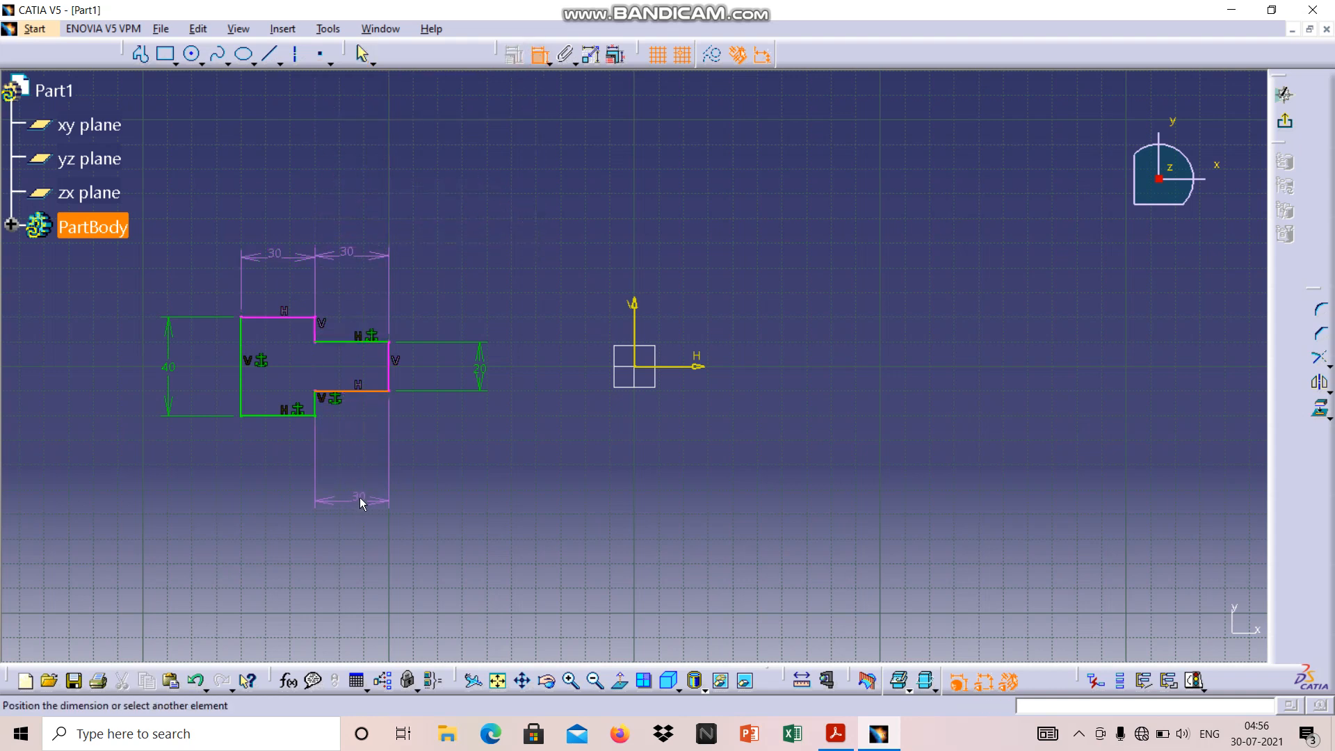
pyautogui.click(360, 498)
pyautogui.click(523, 490)
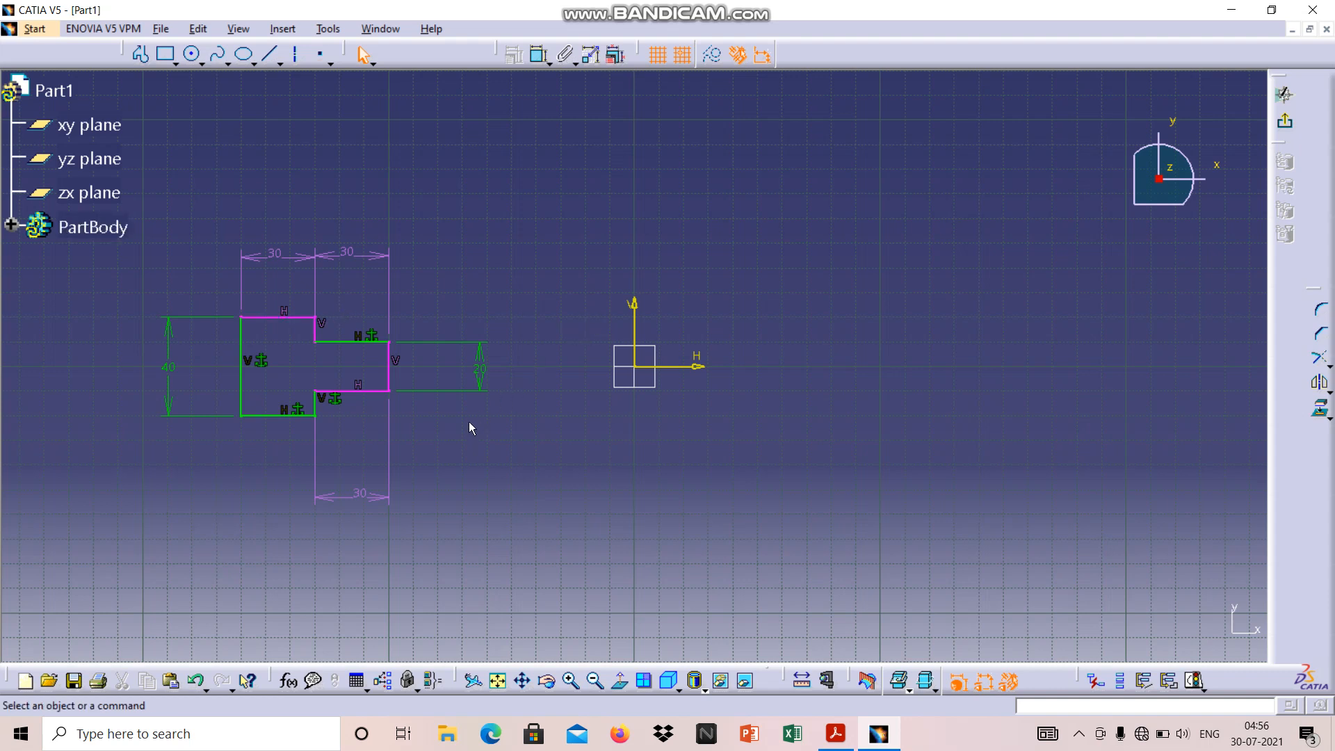
pyautogui.hotkey('ctrl', 'z')
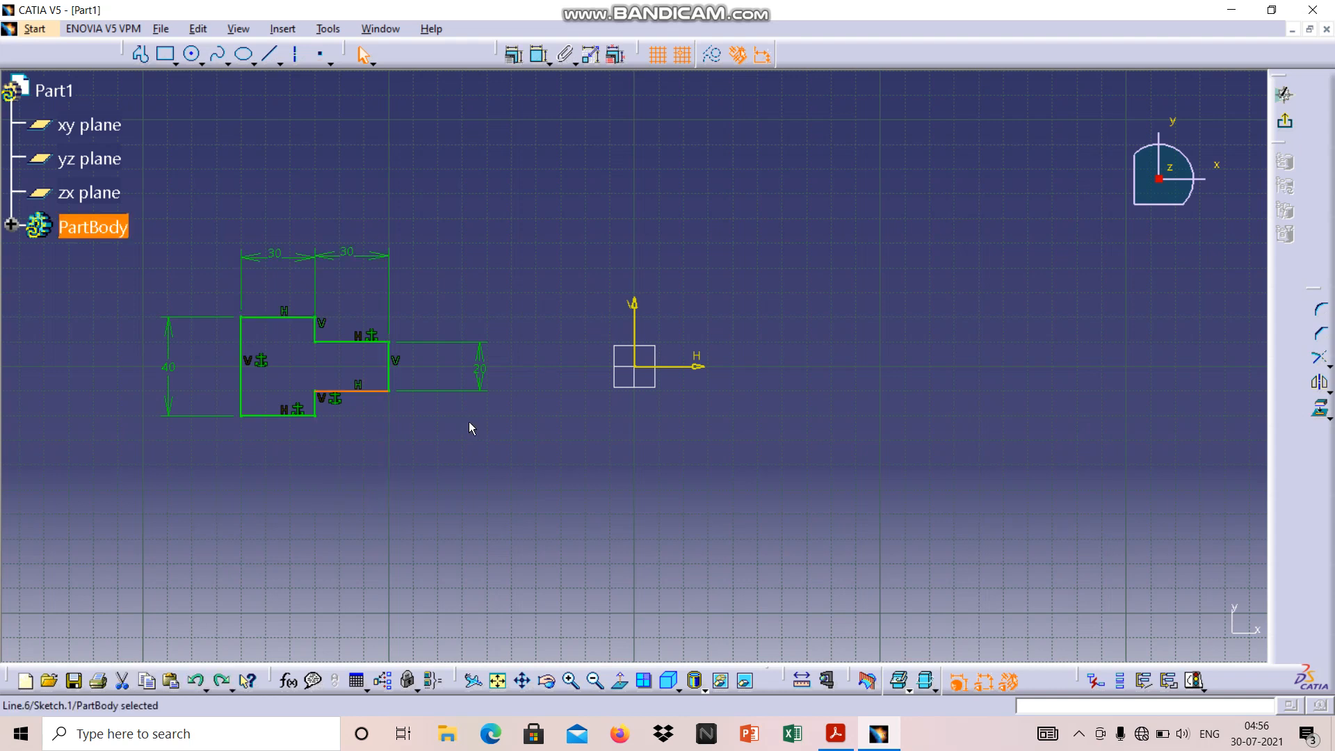
pyautogui.click(587, 498)
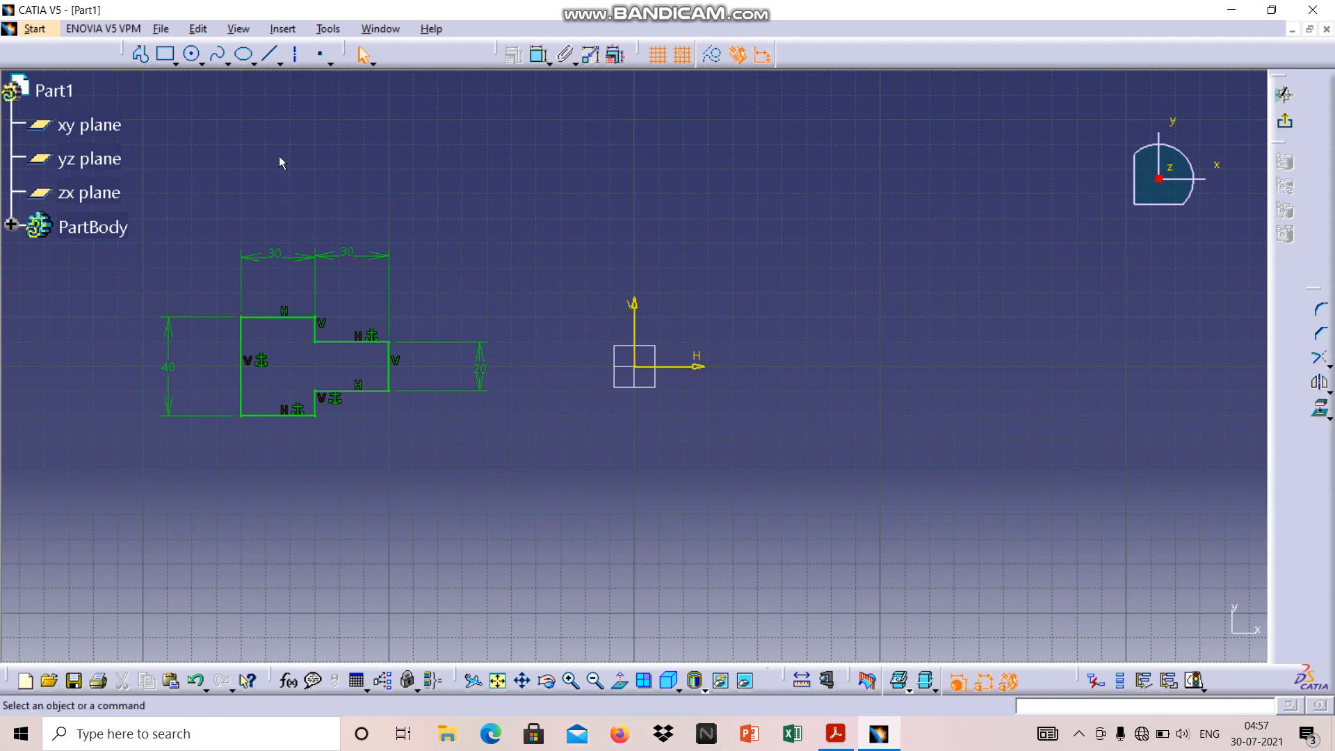
# Draw a horizontal axis line at V 0 mm to the right of the origin, from H 50 mm to about H 160 mm
pyautogui.click(297, 59)
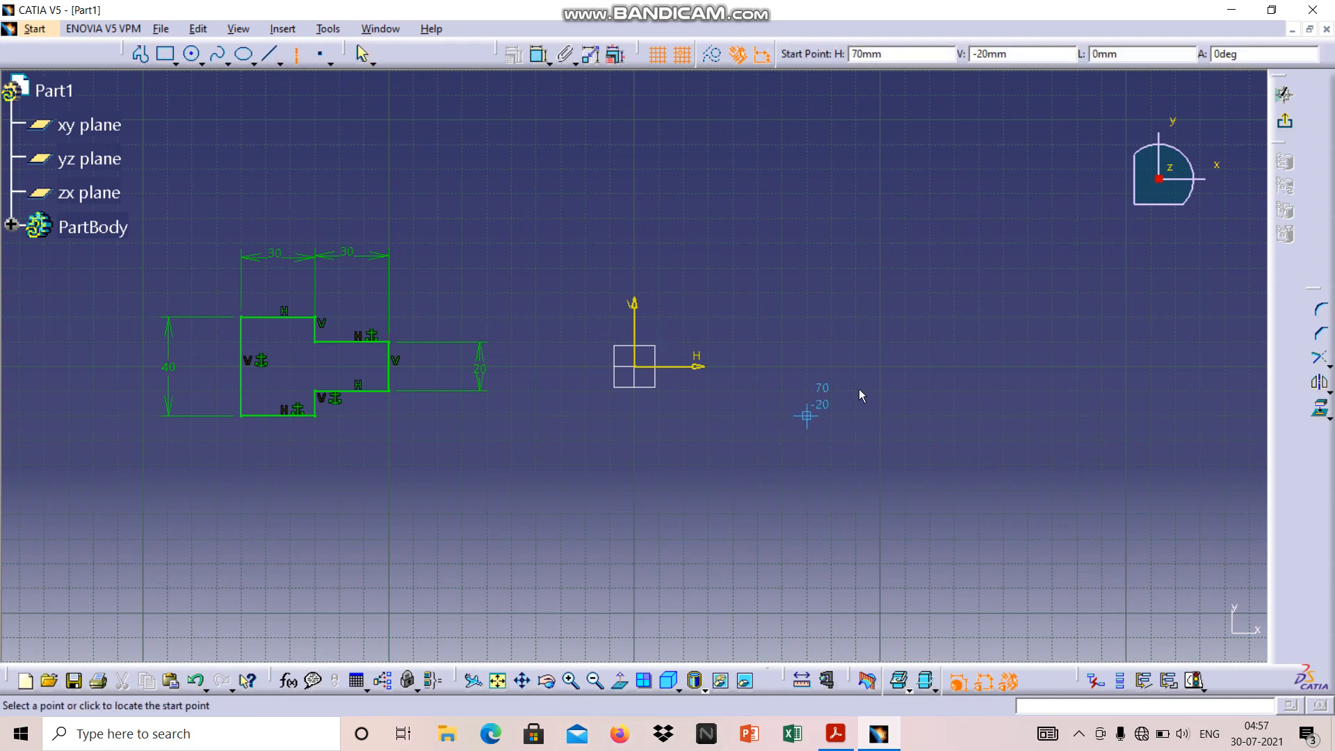
pyautogui.click(769, 374)
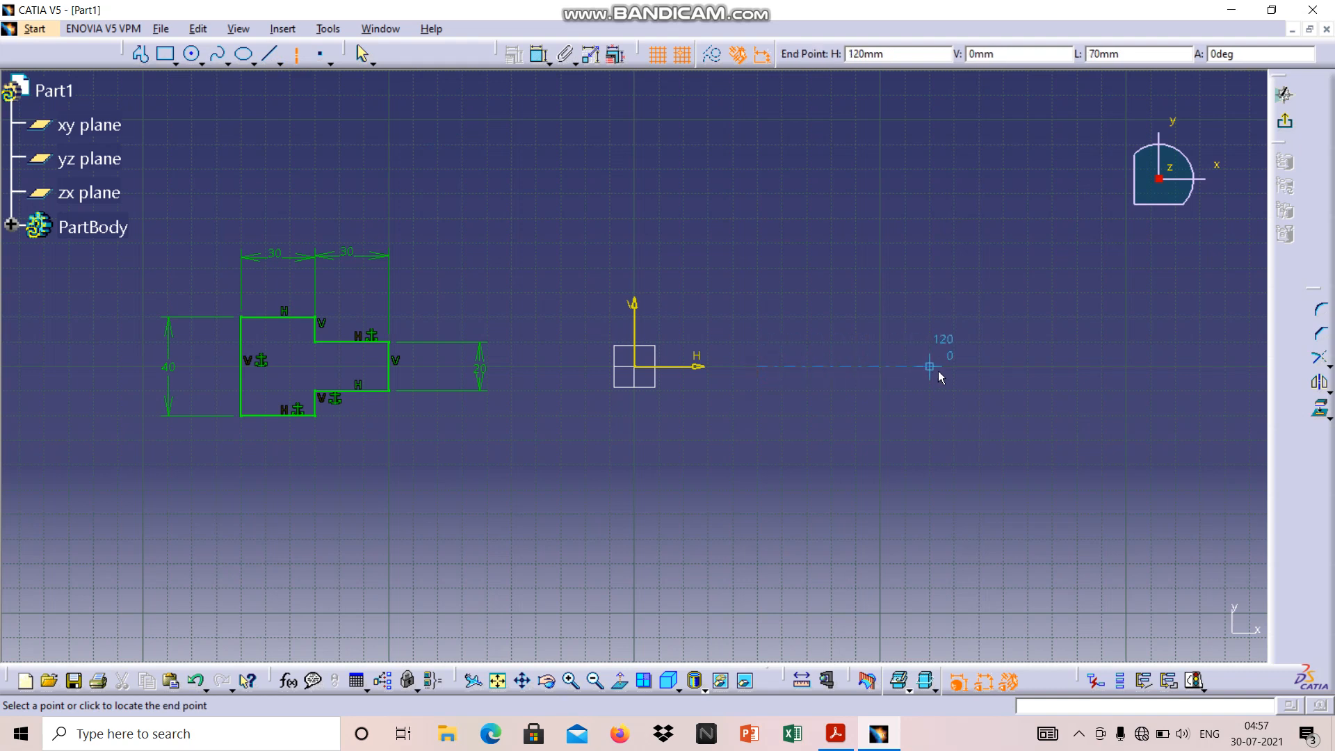
pyautogui.click(1017, 369)
pyautogui.click(1062, 494)
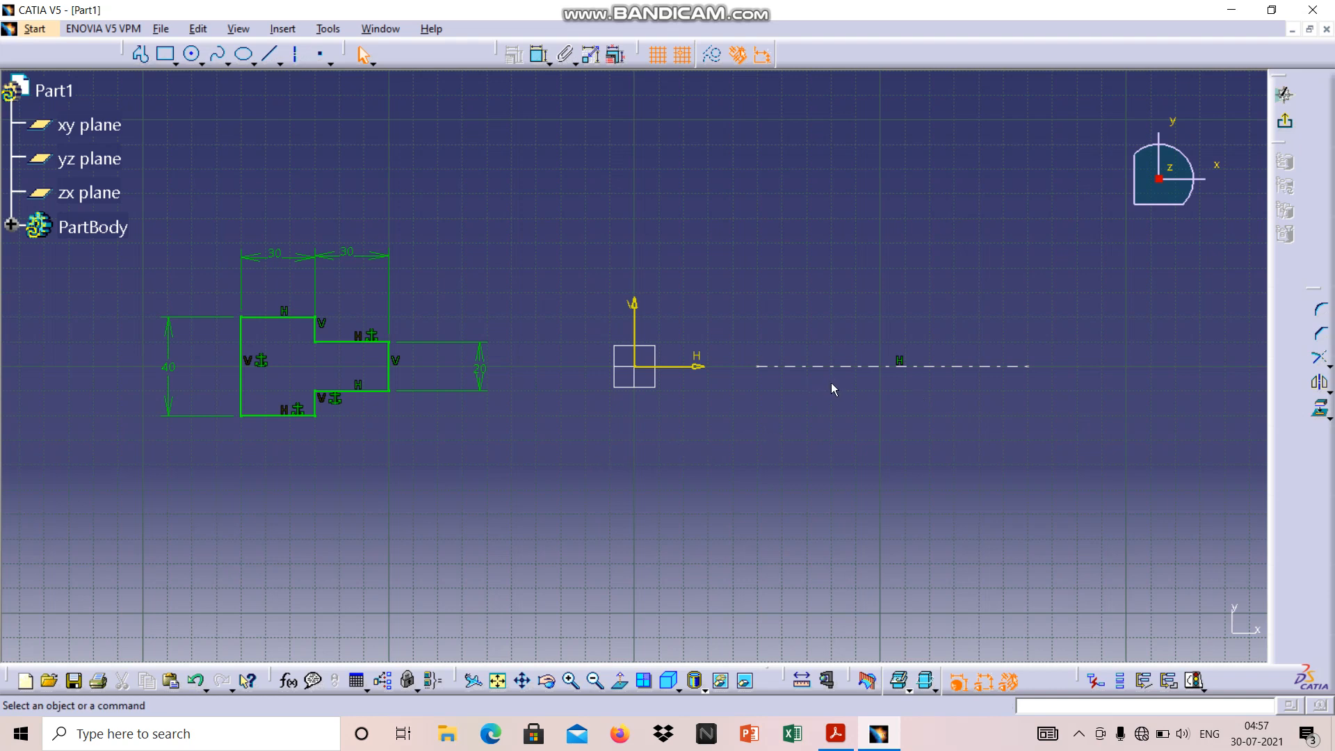
pyautogui.click(140, 61)
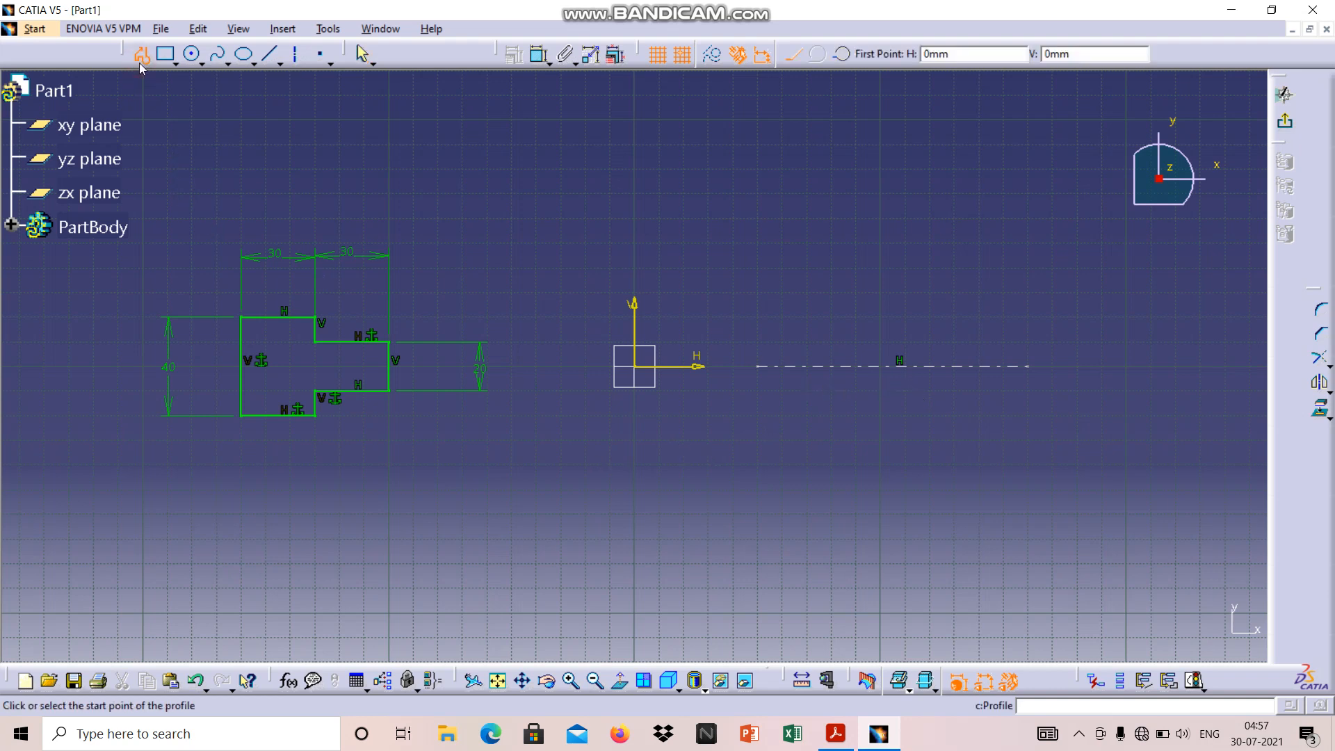
pyautogui.click(140, 62)
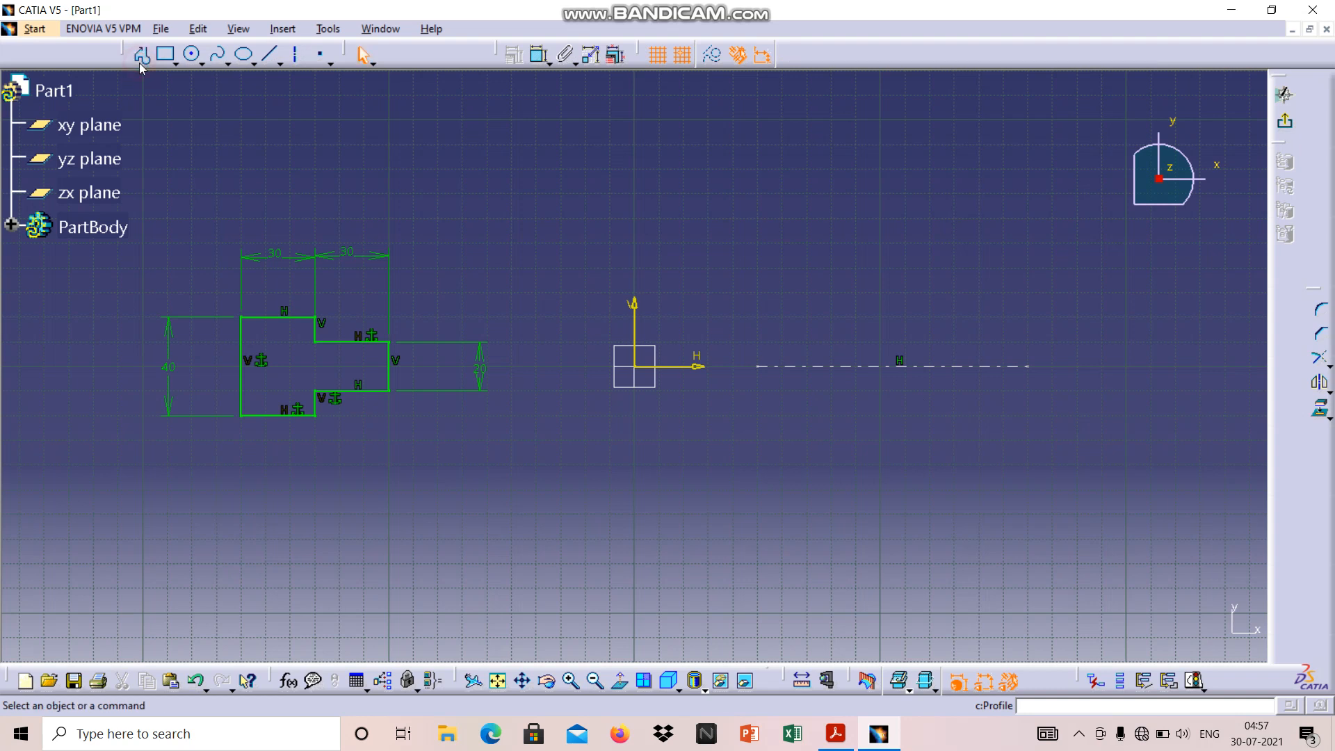
# Draw a vertical line from the axis's start point at H 50 mm, V 0 mm up to V 20 mm
pyautogui.click(273, 58)
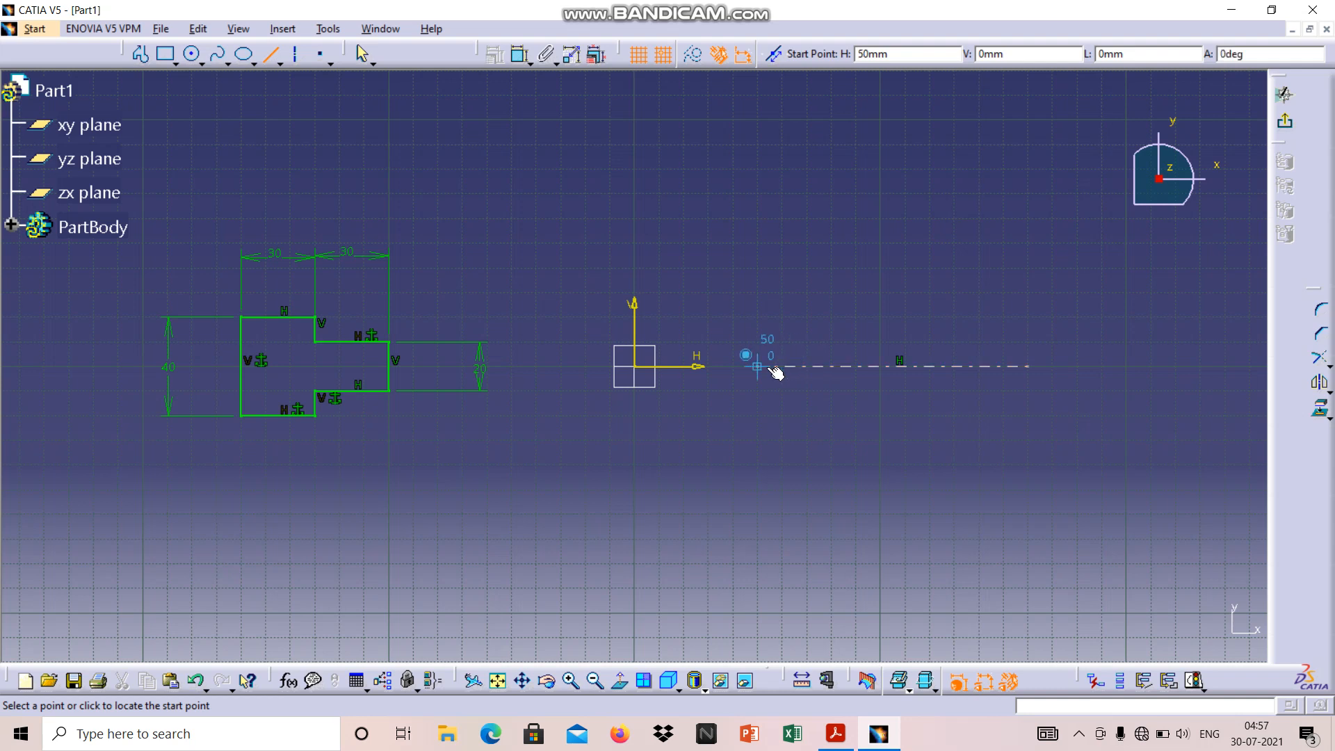
pyautogui.click(768, 372)
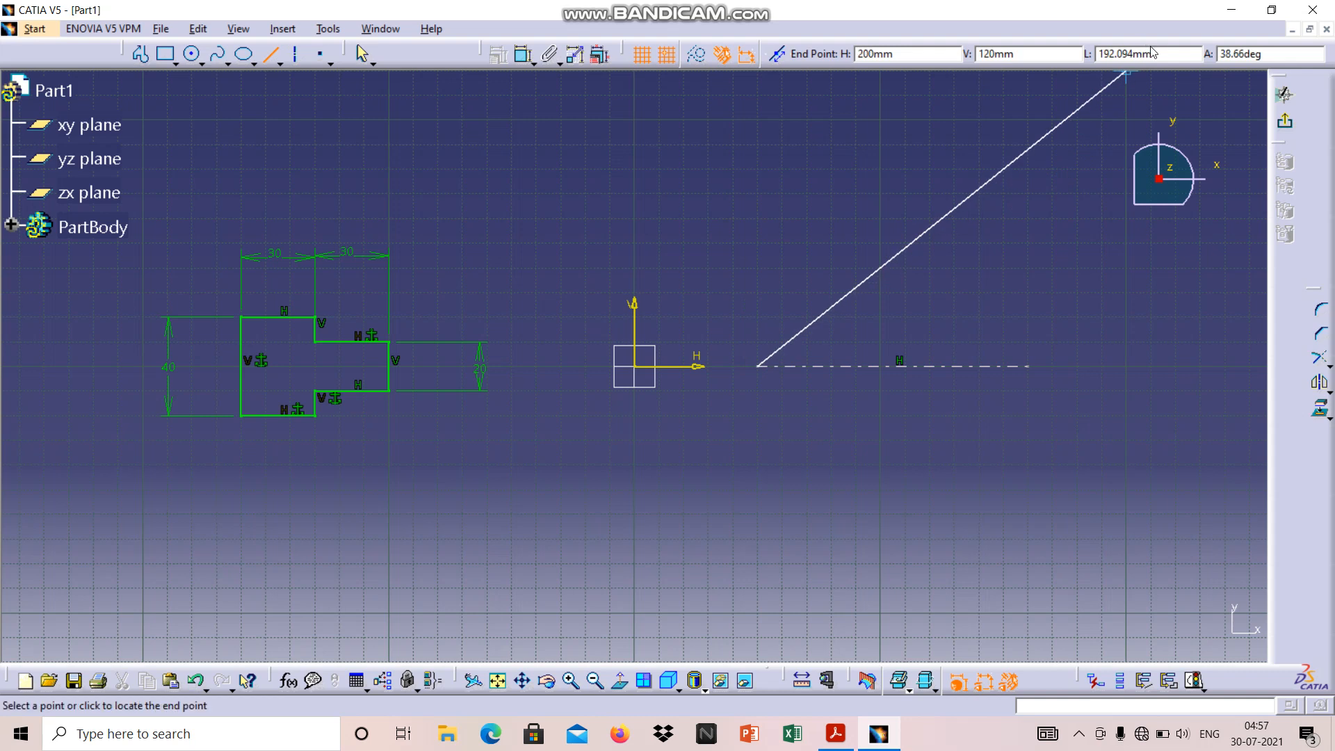
pyautogui.click(756, 322)
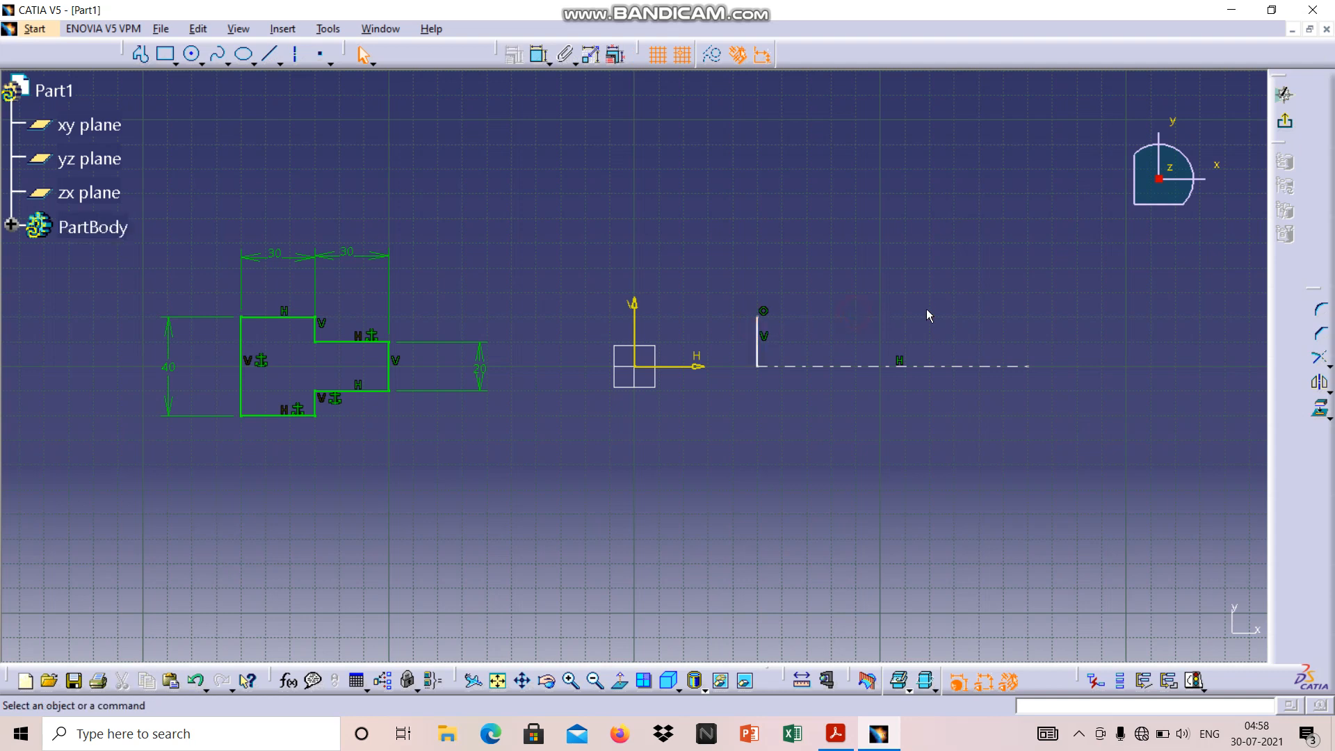
# Draw a horizontal line from H 50 mm, V 20 mm to H 80 mm, and a vertical line from its end down to V 10 mm
pyautogui.click(276, 58)
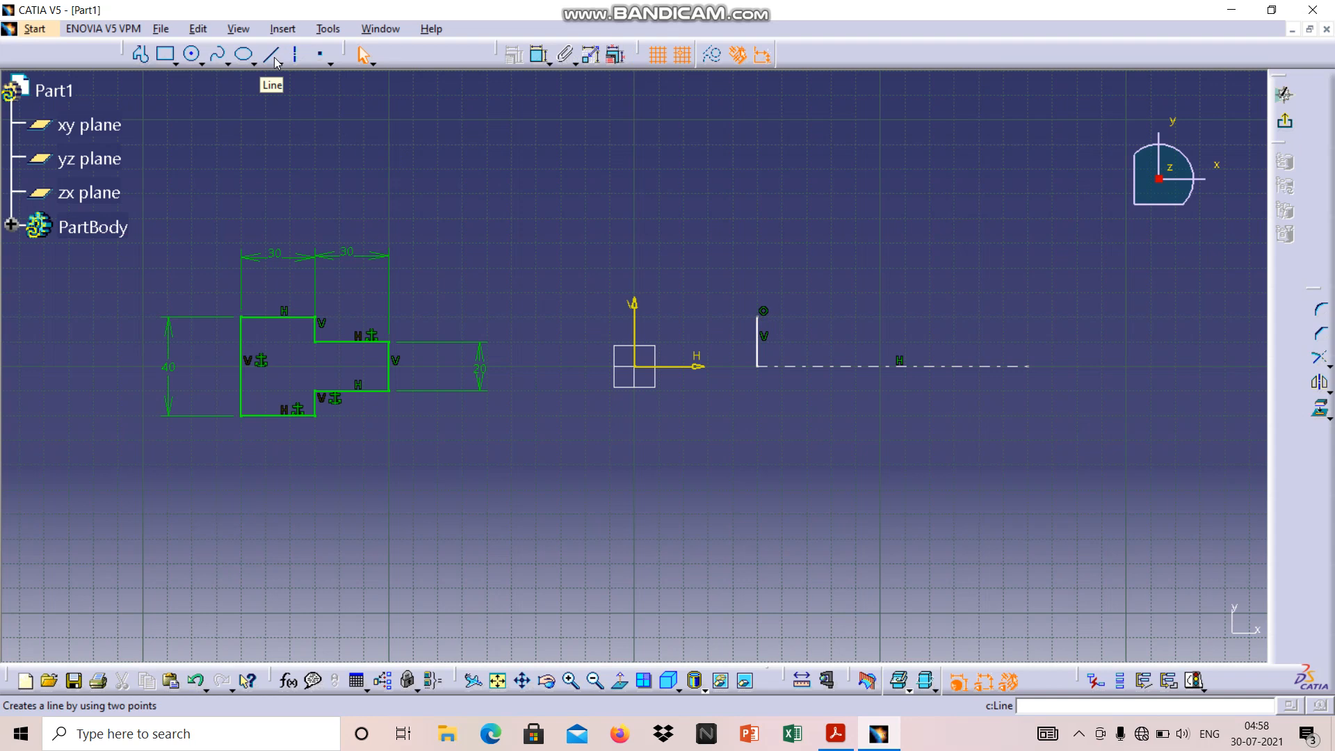
pyautogui.click(275, 59)
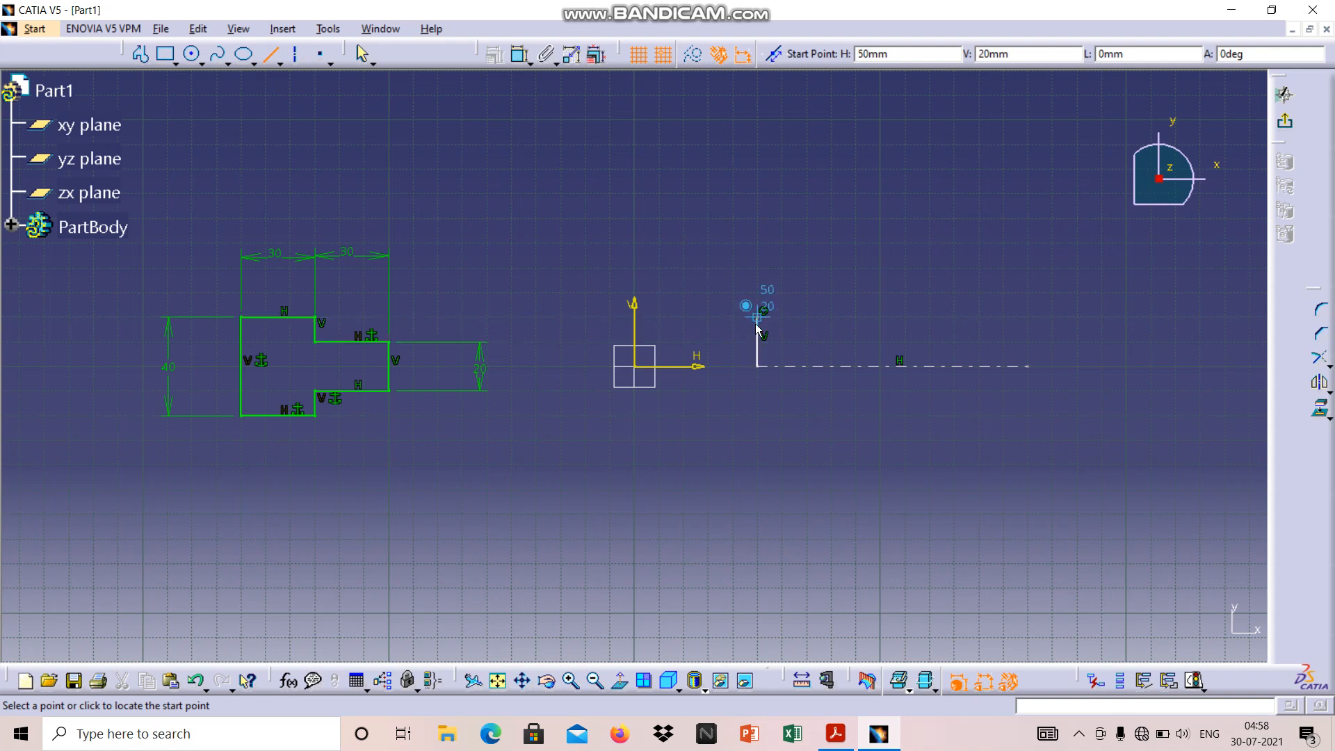
pyautogui.click(756, 324)
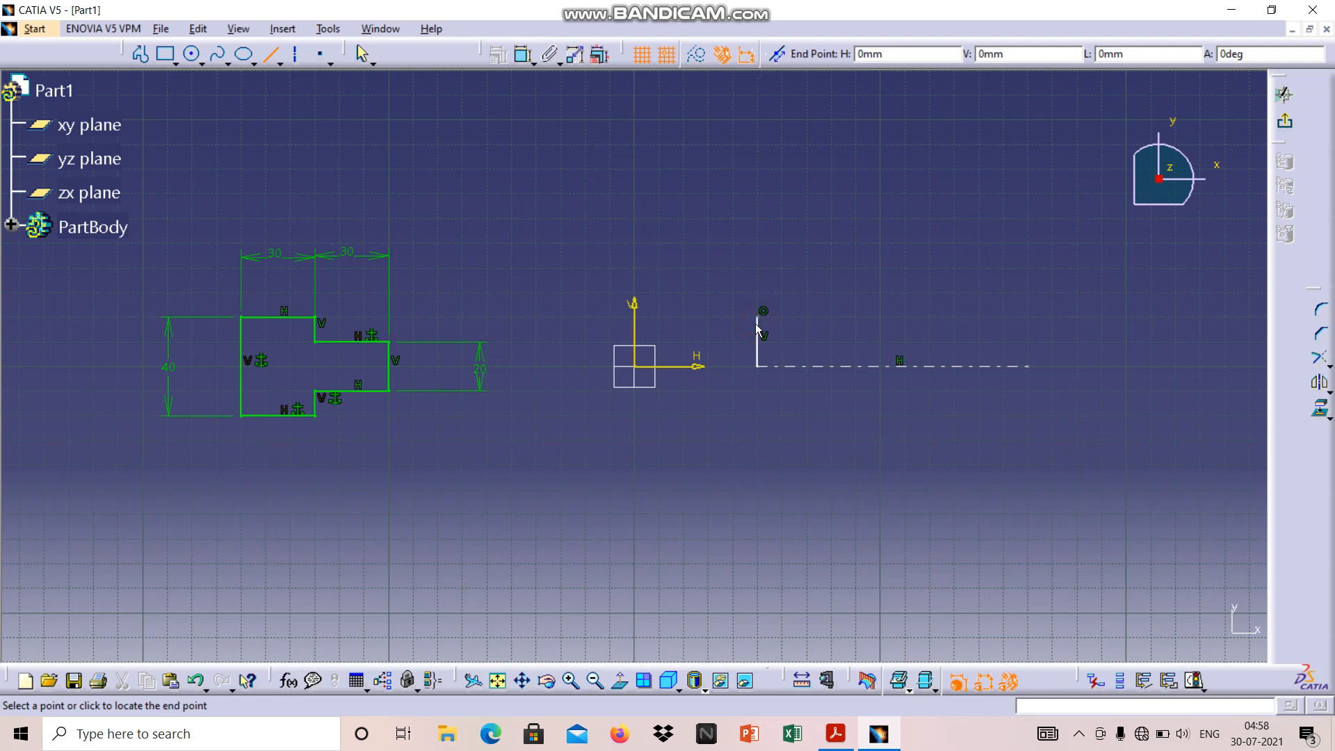
pyautogui.click(832, 318)
pyautogui.click(832, 339)
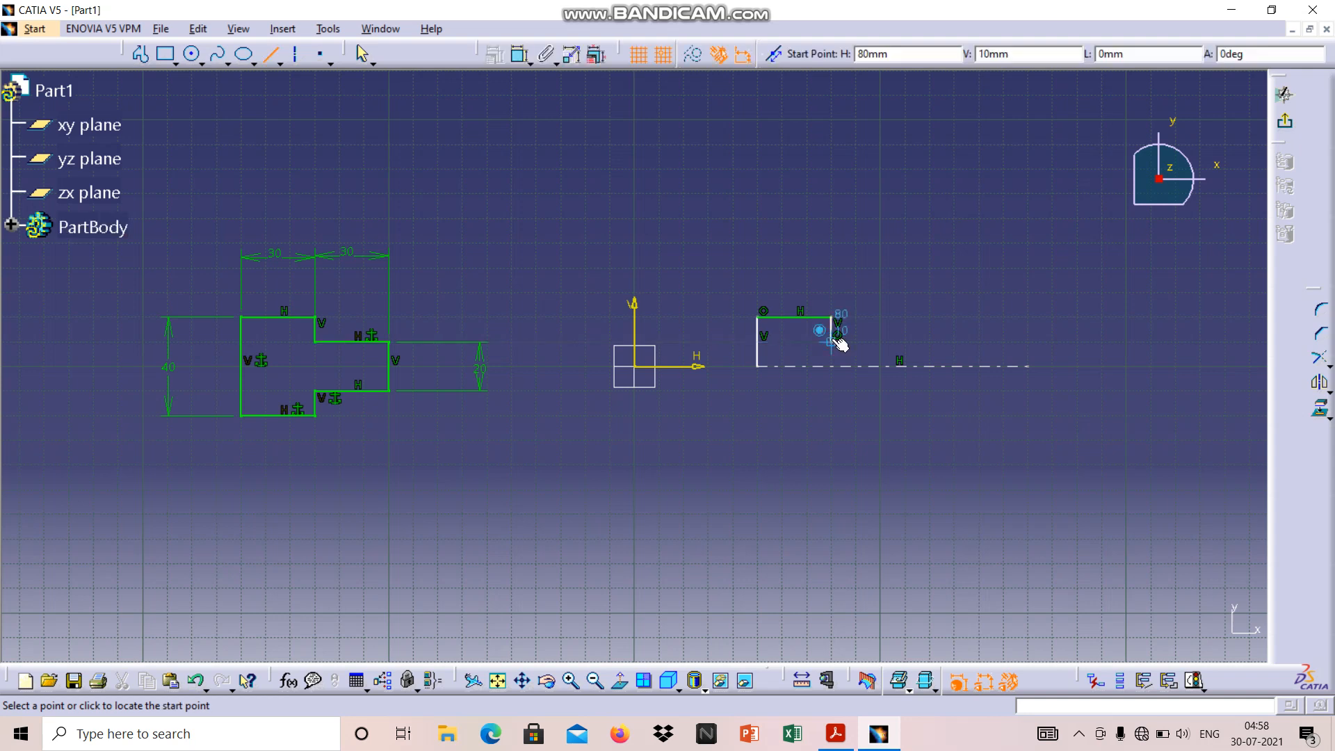
# Draw a horizontal line from H 80 mm, V 10 mm to H 110 mm, and a vertical line from its end down to the axis
pyautogui.click(849, 342)
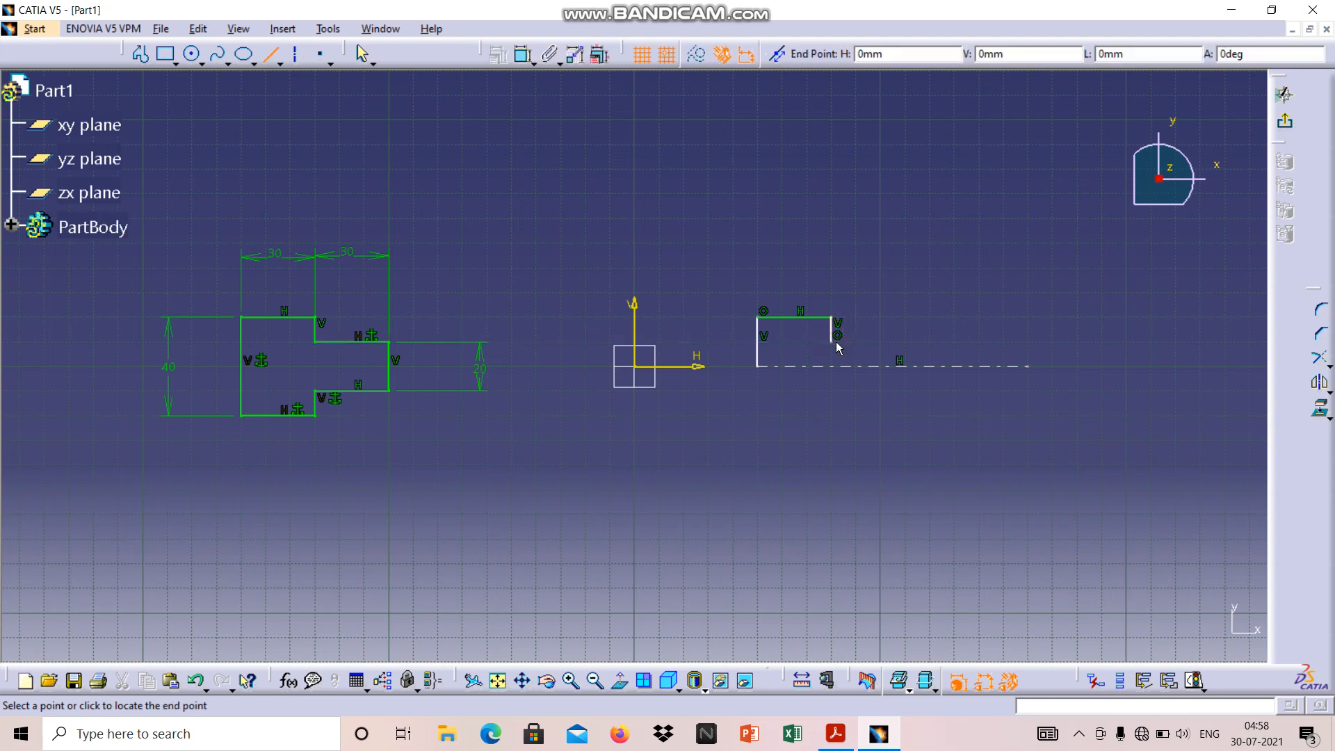
pyautogui.click(903, 343)
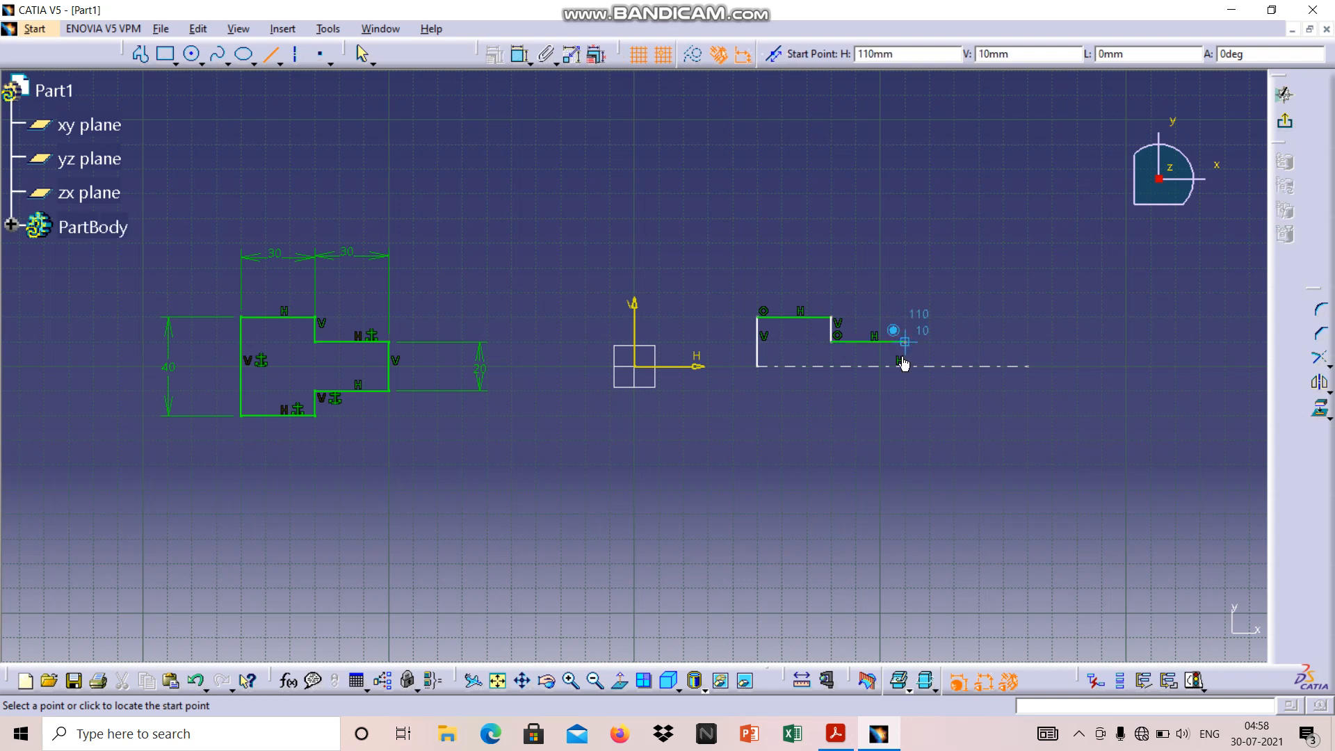
pyautogui.click(906, 347)
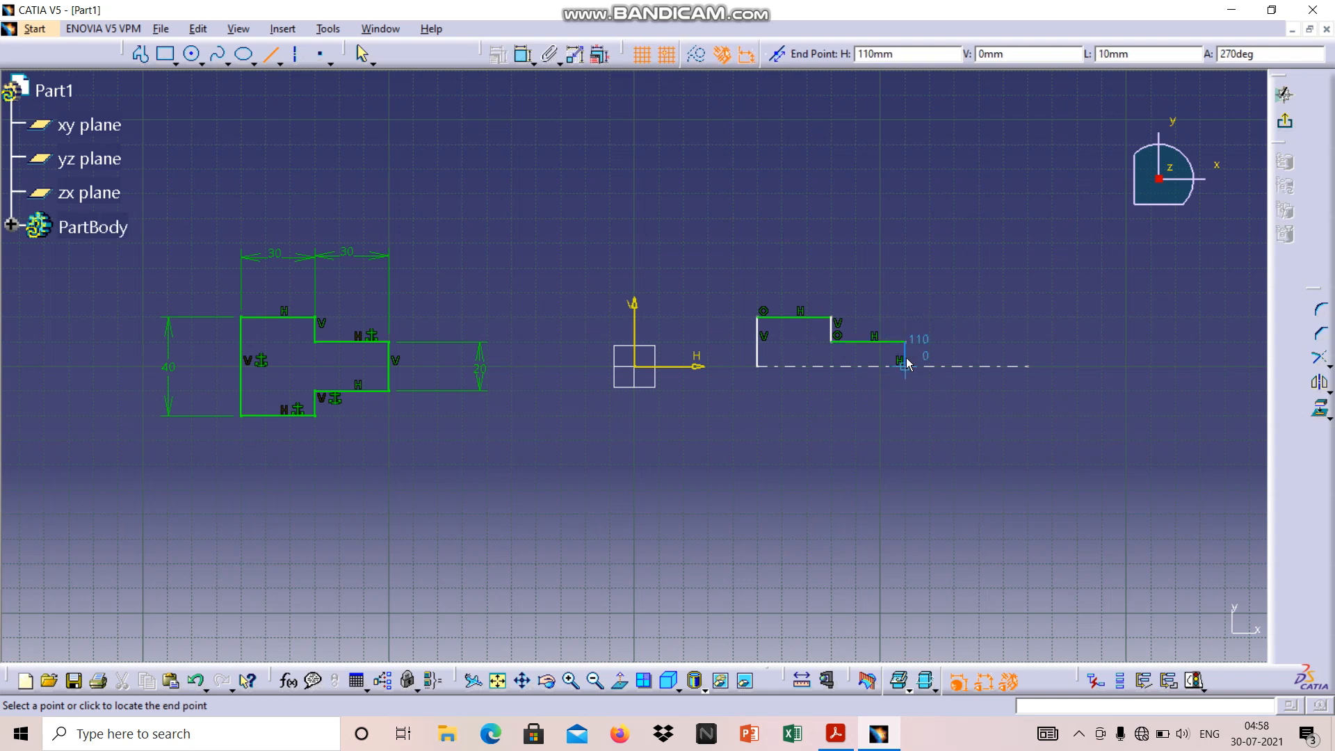
pyautogui.click(905, 366)
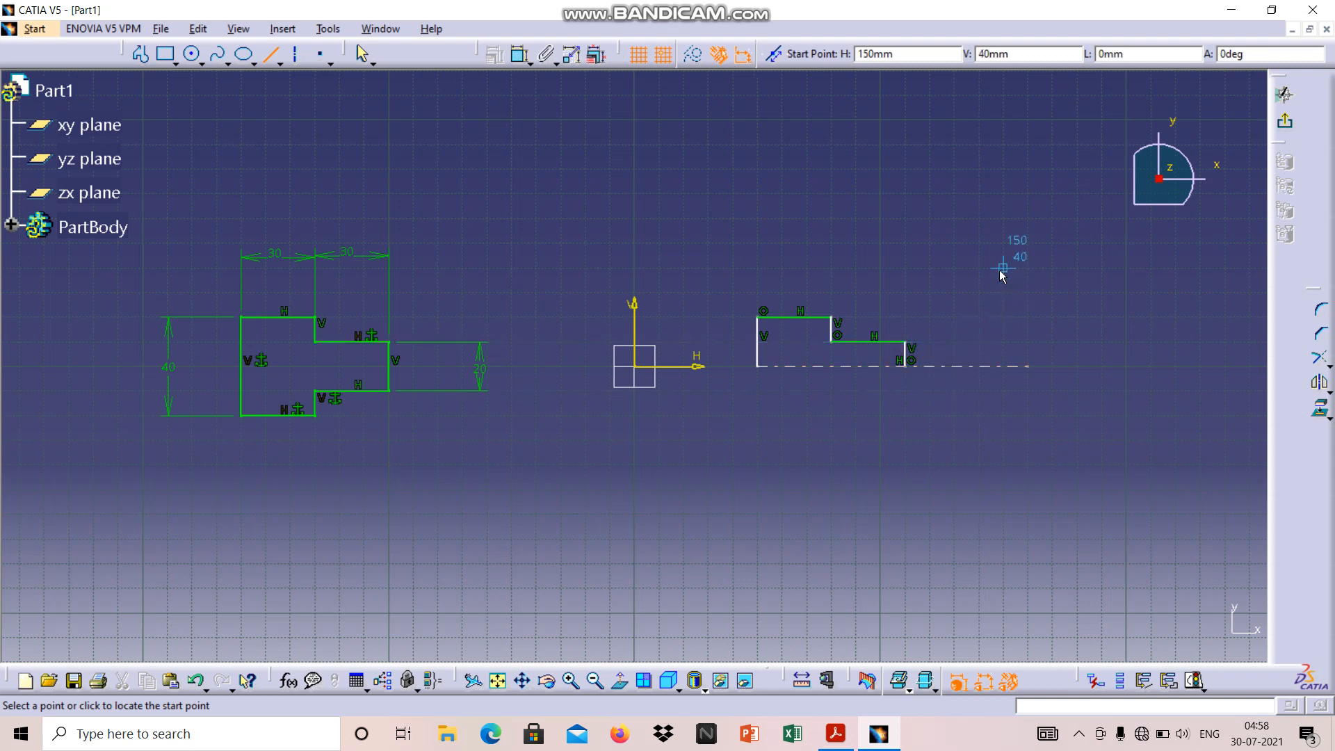
pyautogui.press('Escape')
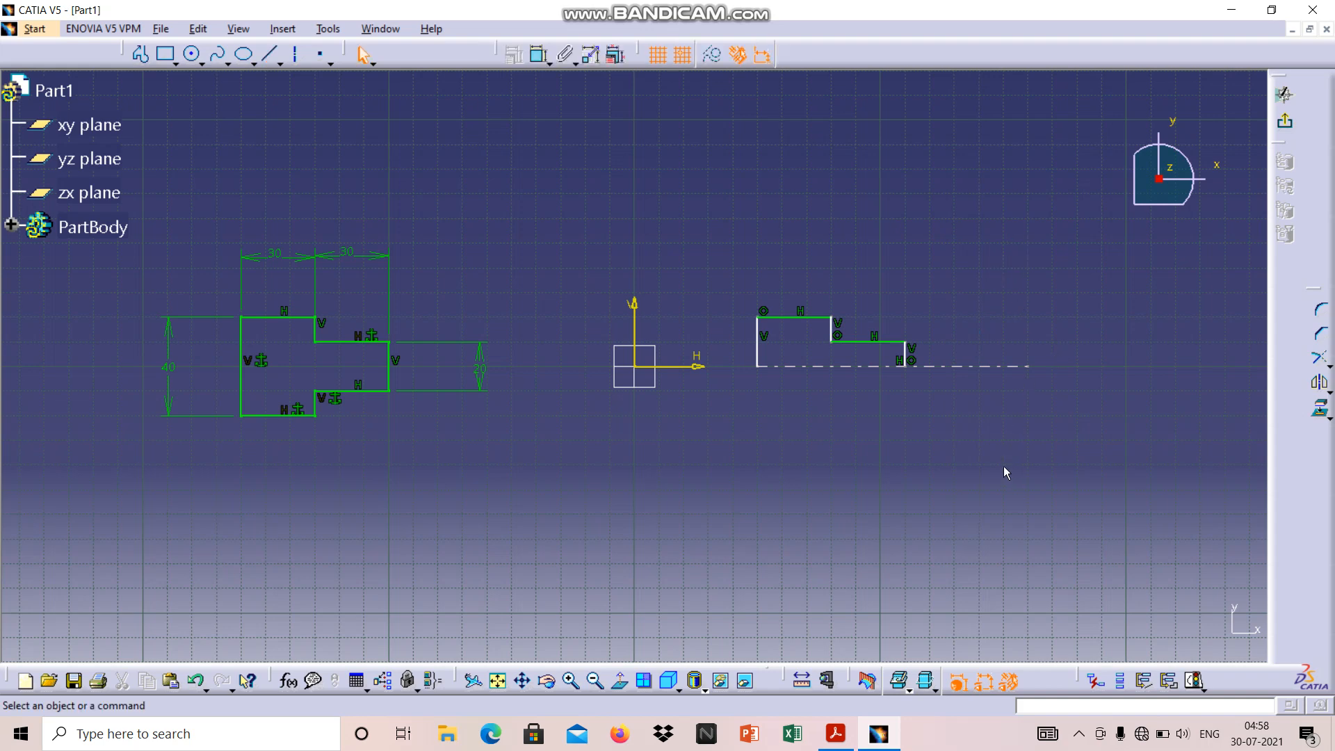
pyautogui.click(571, 681)
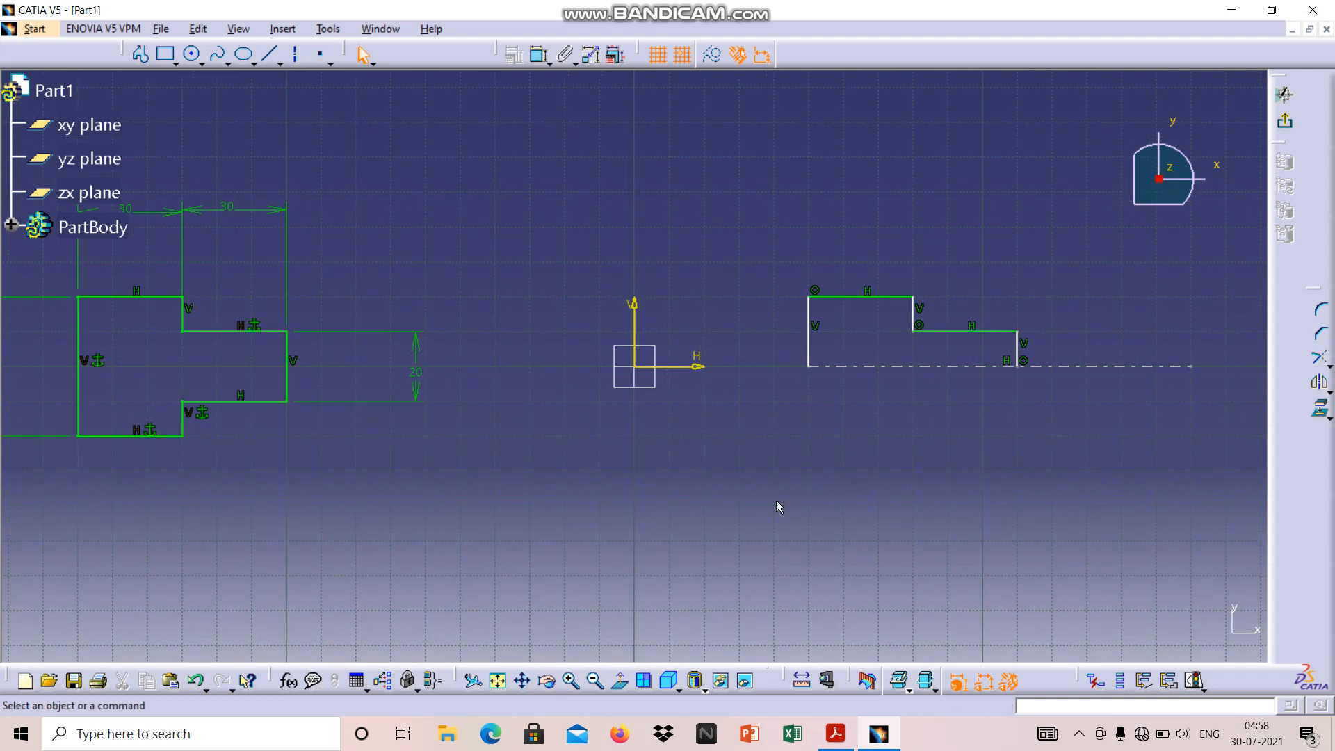
pyautogui.click(814, 339)
pyautogui.click(856, 299)
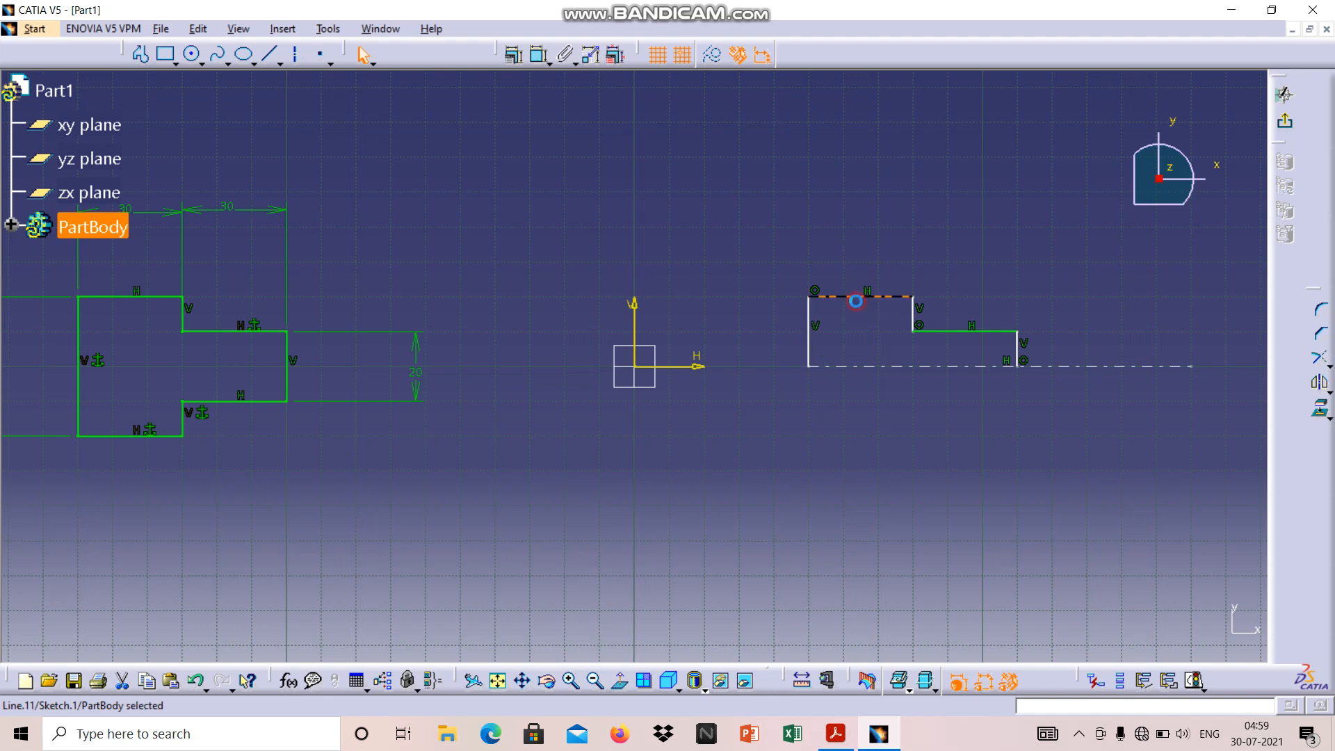
pyautogui.click(915, 316)
pyautogui.click(968, 332)
pyautogui.click(1020, 352)
# Mirror all five lines of the stepped half profile about the horizontal axis line
pyautogui.click(818, 352)
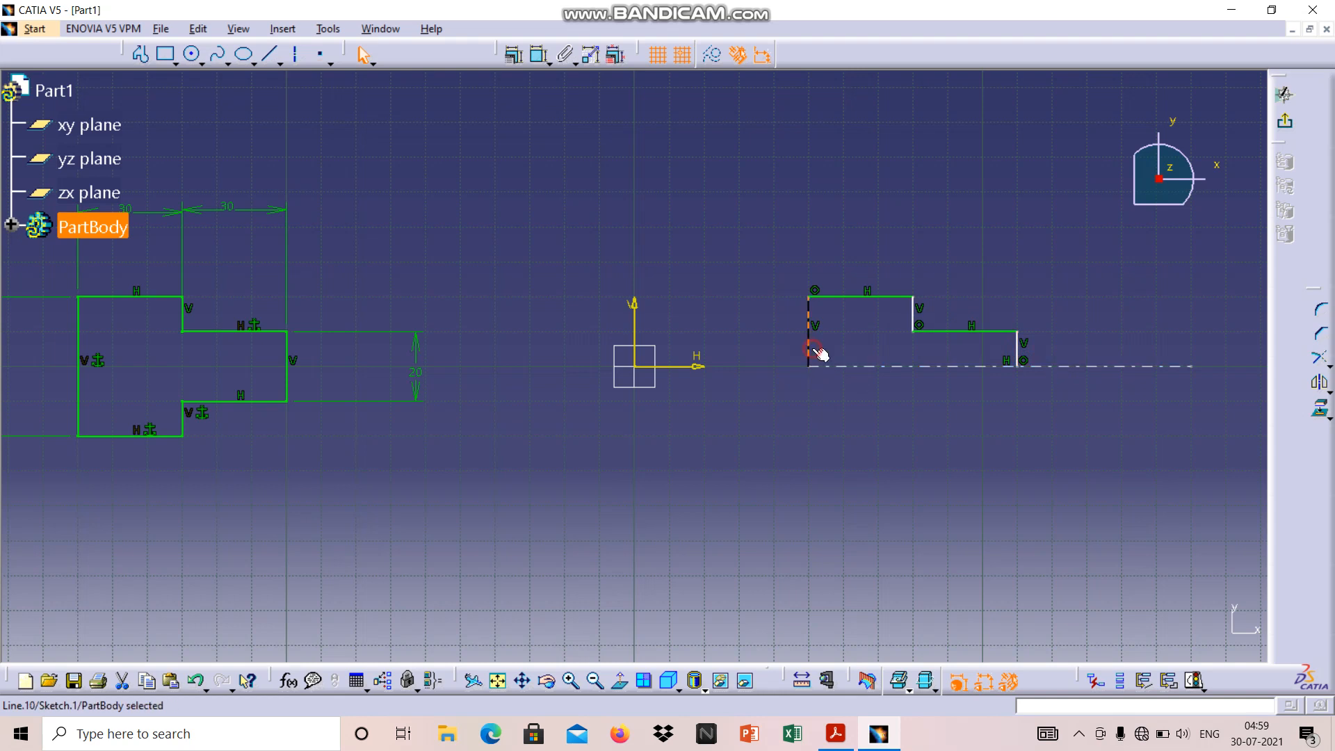
pyautogui.keyDown('ctrl'); pyautogui.click(864, 298); pyautogui.keyUp('ctrl')
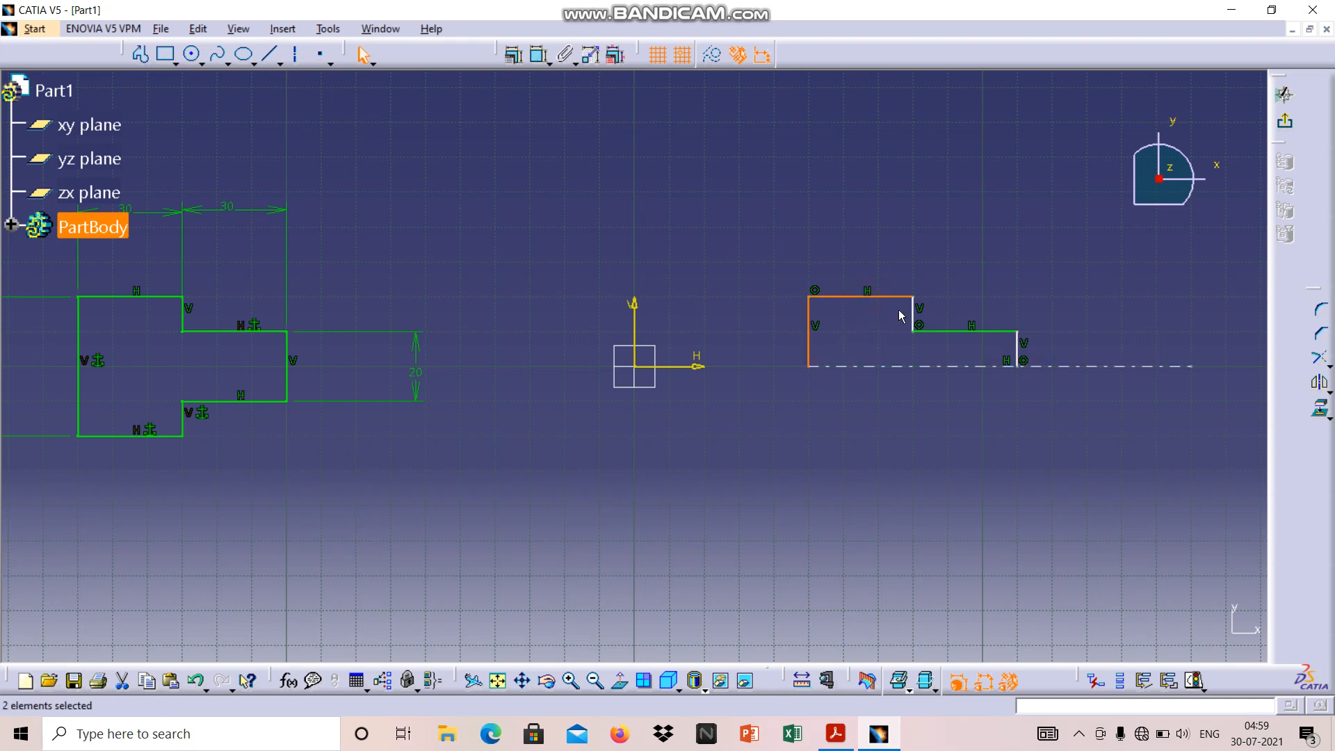
pyautogui.keyDown('ctrl'); pyautogui.click(912, 311); pyautogui.keyUp('ctrl')
pyautogui.keyDown('ctrl'); pyautogui.click(953, 333); pyautogui.keyUp('ctrl')
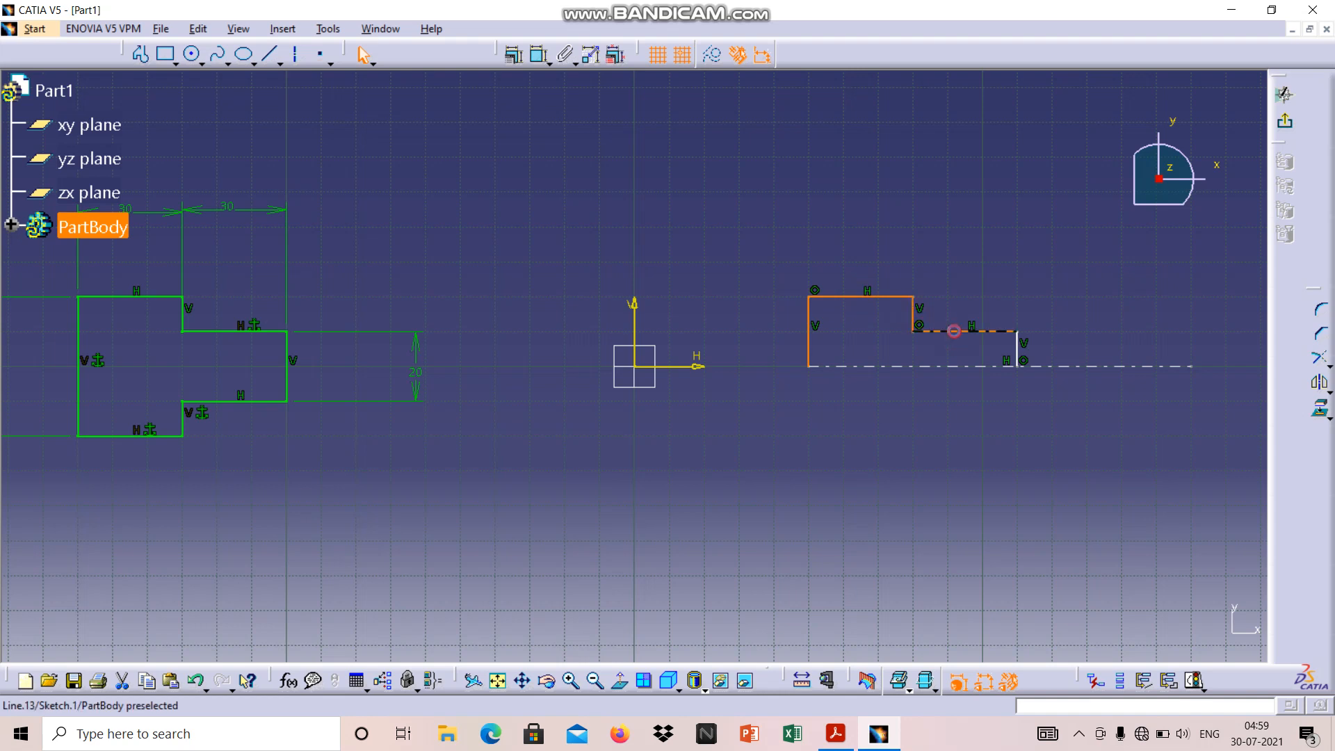
pyautogui.keyDown('ctrl'); pyautogui.click(1019, 349); pyautogui.keyUp('ctrl')
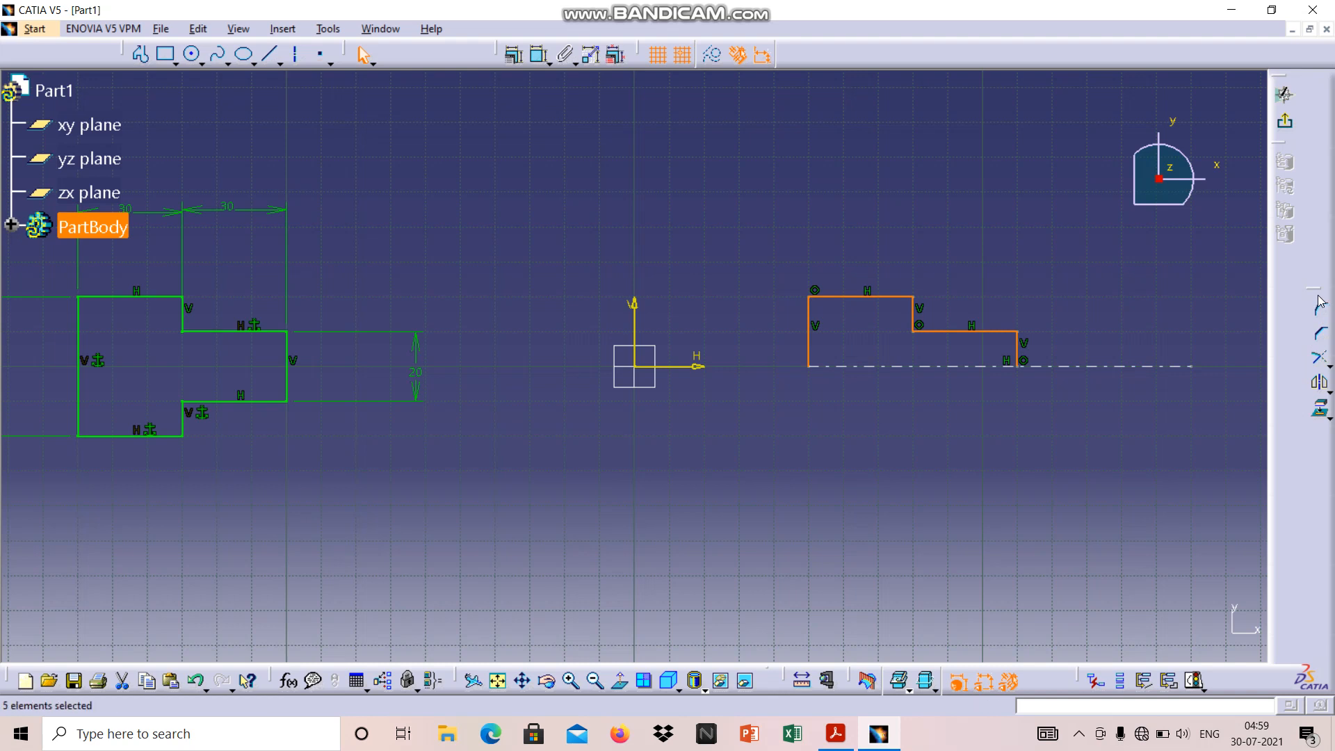
pyautogui.click(1323, 388)
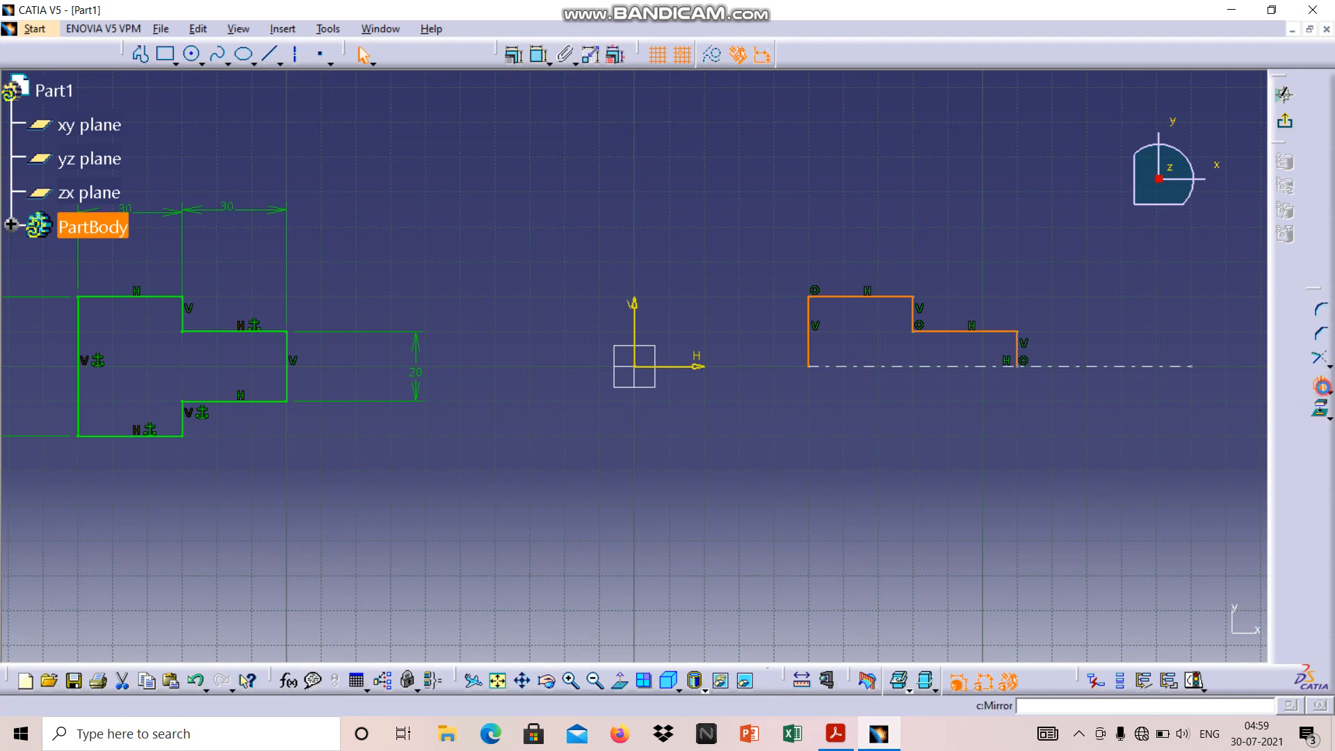
pyautogui.click(1067, 367)
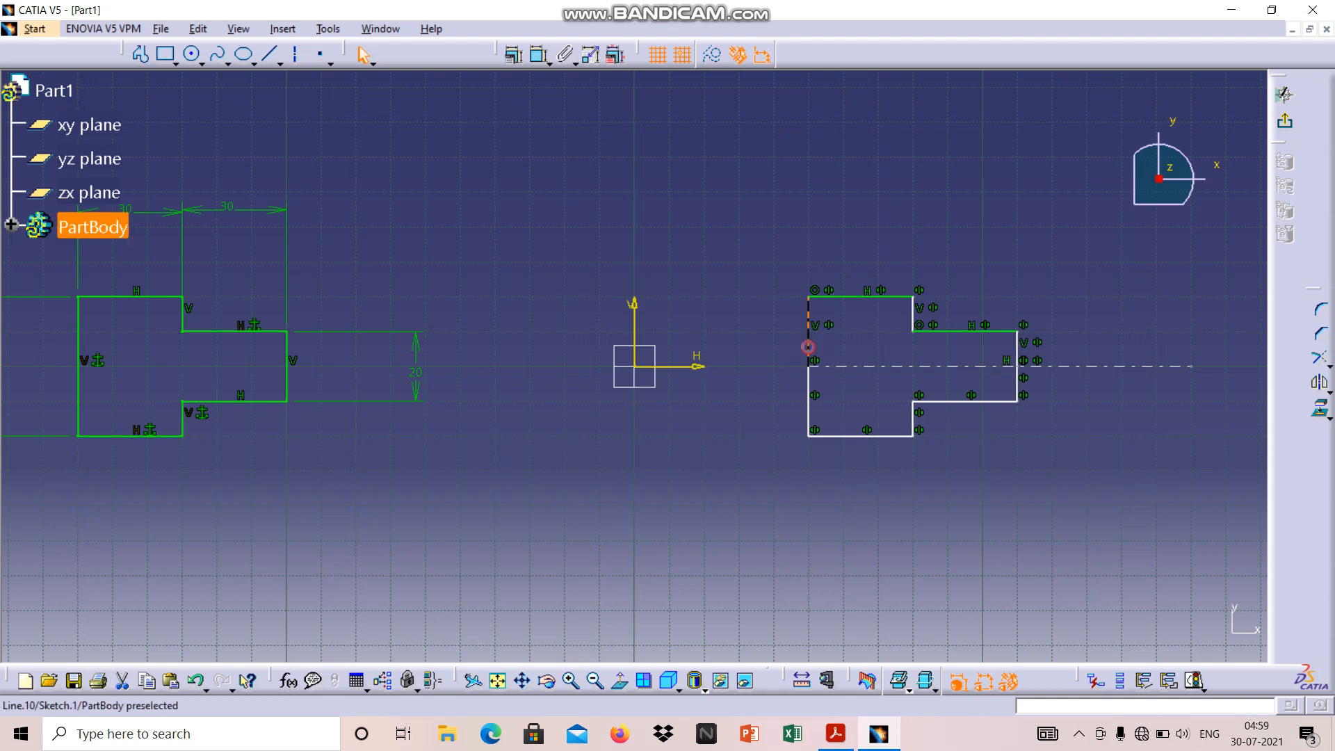
# Dimension the upper half of the mirrored profile's long vertical edge, placing the dimension outside the block
pyautogui.click(808, 351)
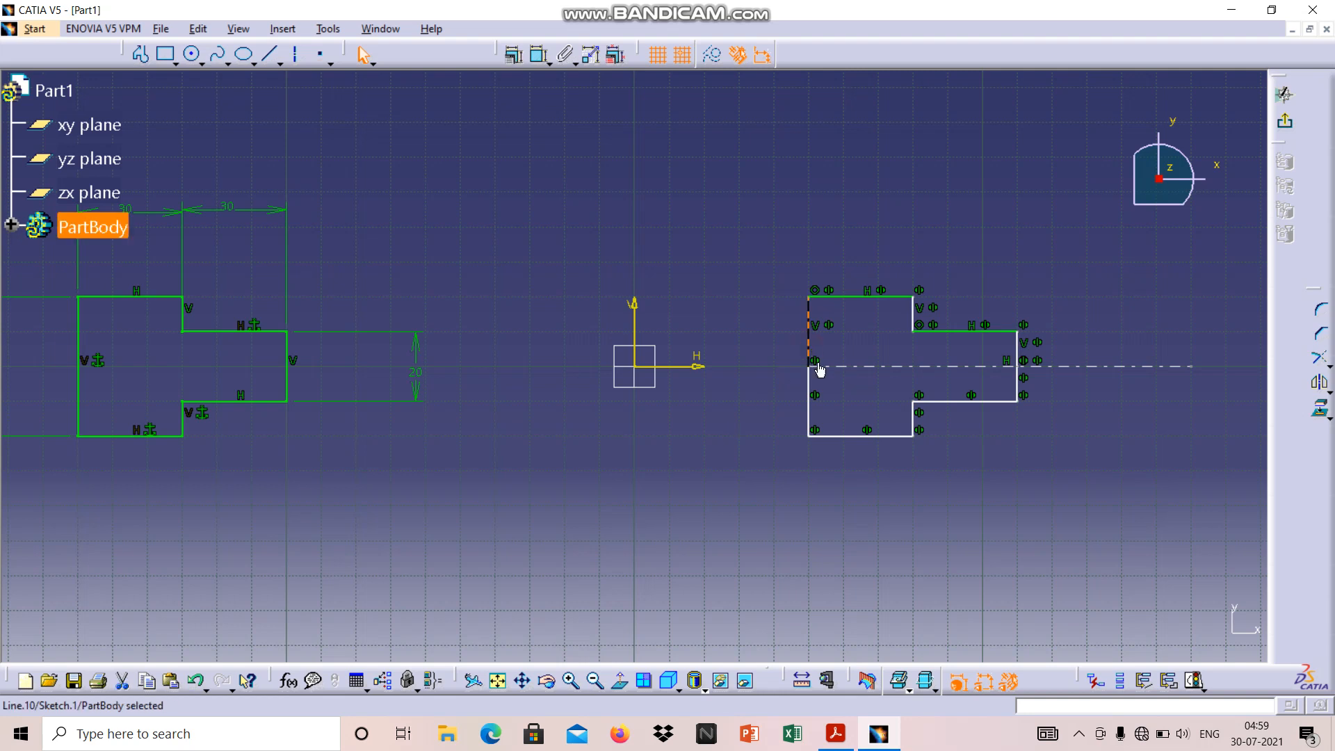
pyautogui.click(539, 58)
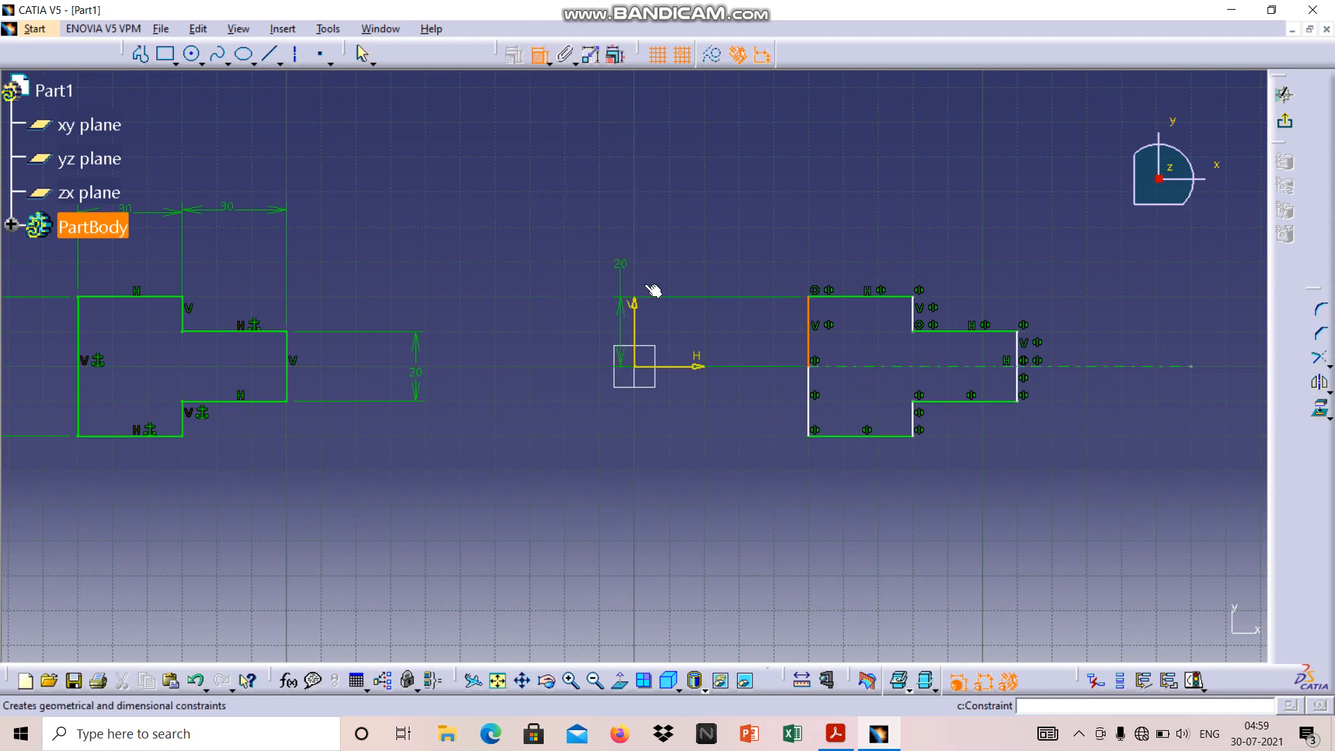
pyautogui.click(737, 339)
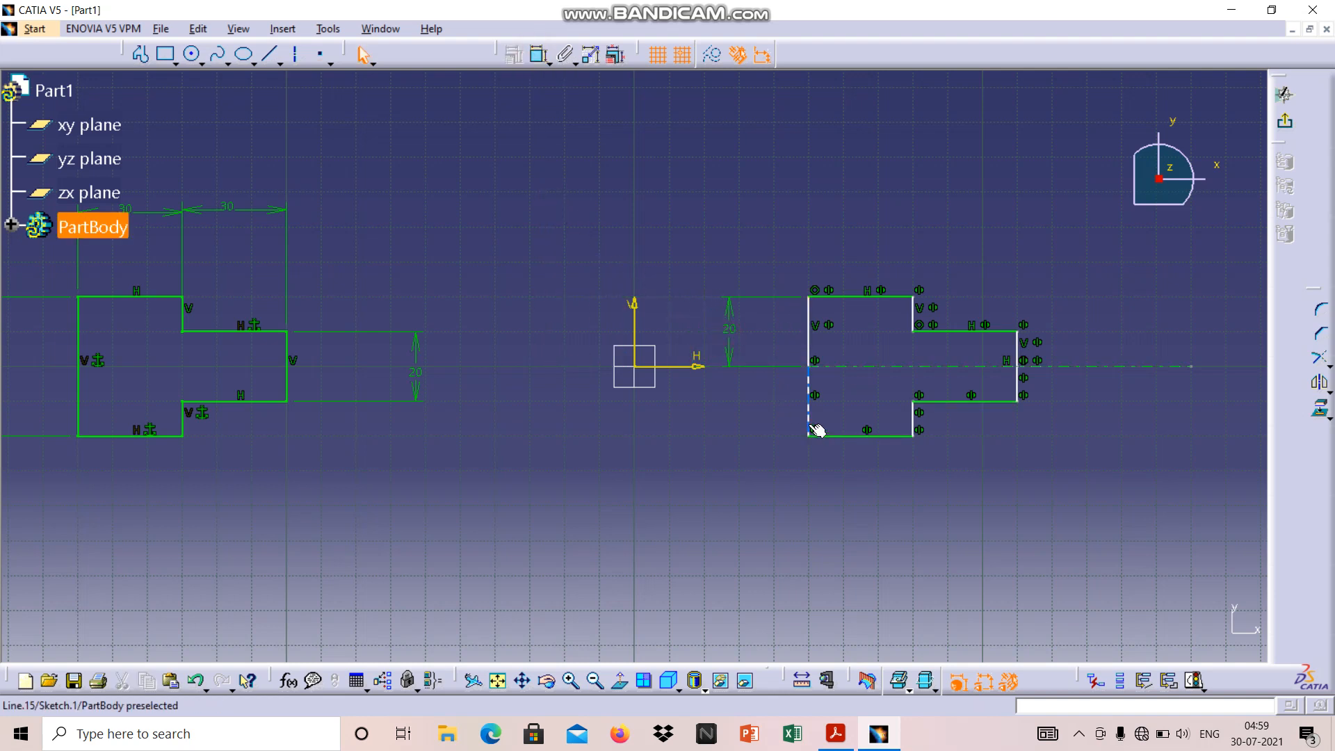
pyautogui.click(809, 414)
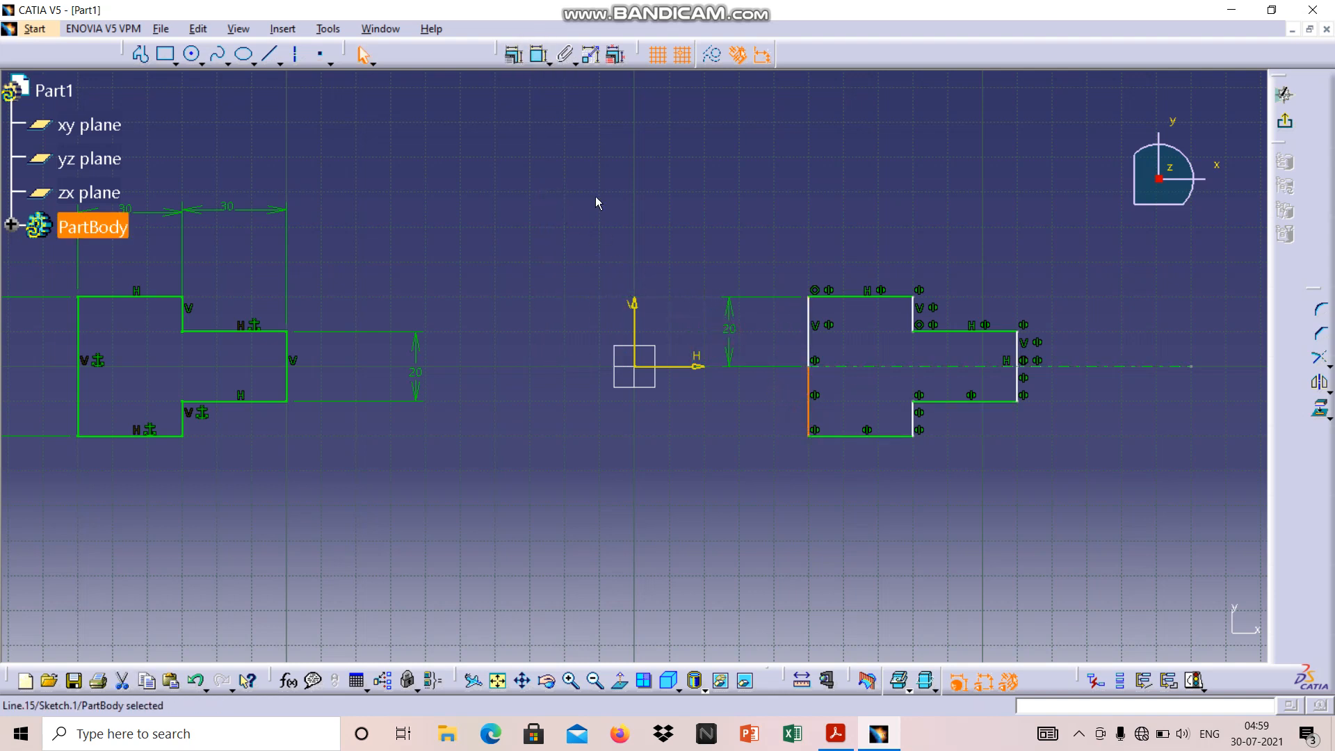
pyautogui.click(541, 56)
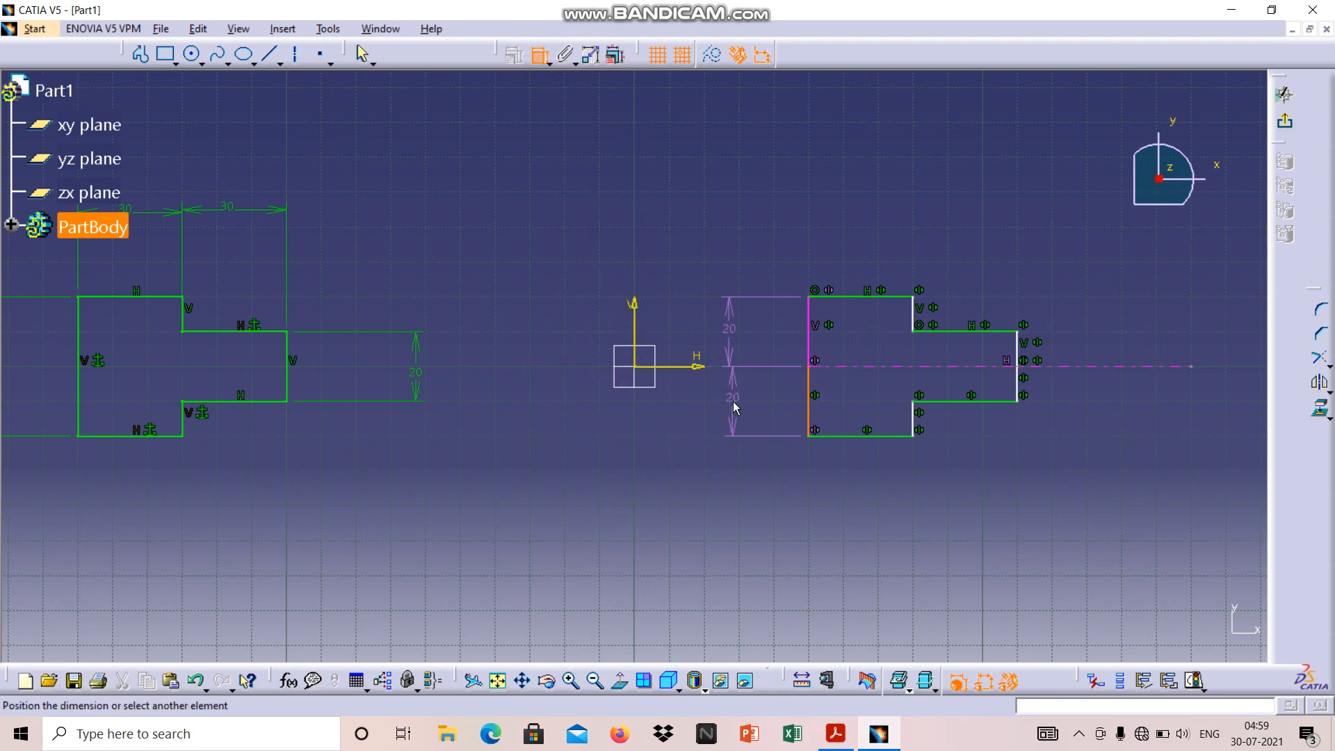
pyautogui.press('Escape')
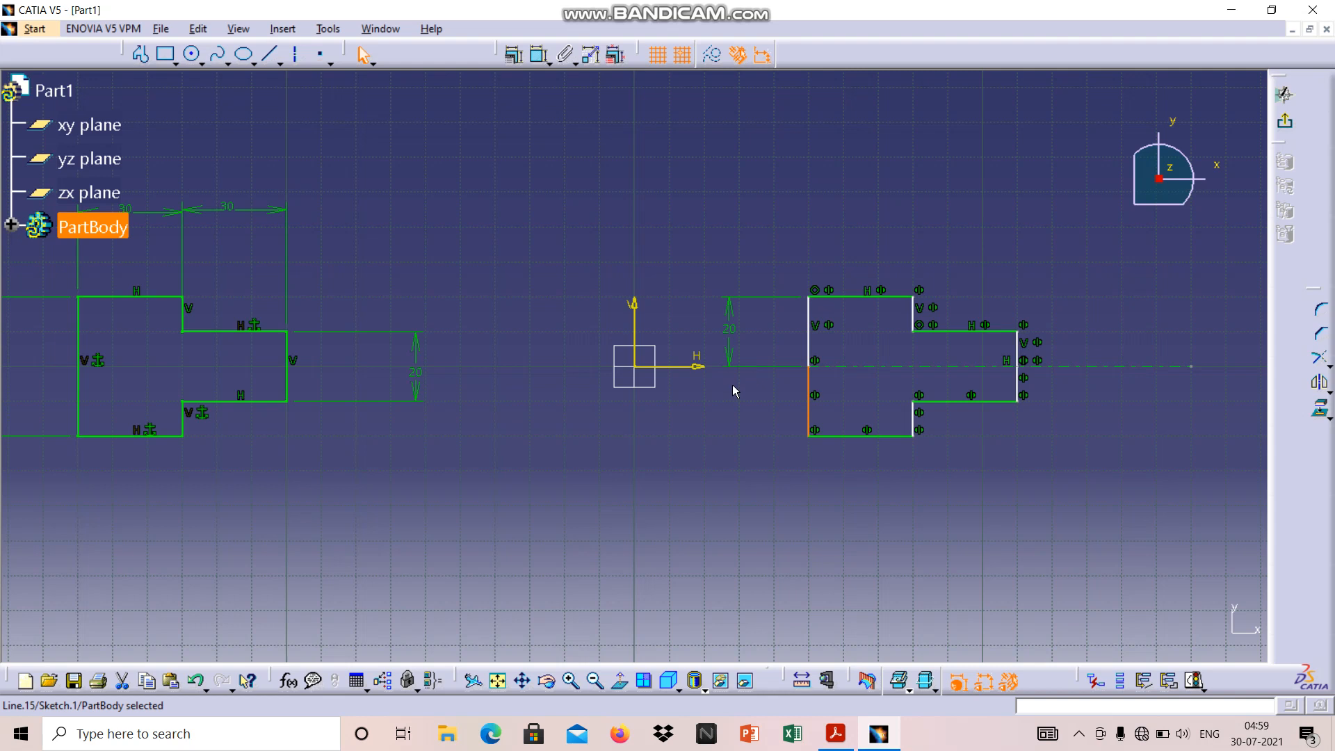
# Dimension the widths of the block's top edge and the extension's upper edge, placing both dimensions above the mirrored profile
pyautogui.click(857, 298)
pyautogui.click(536, 56)
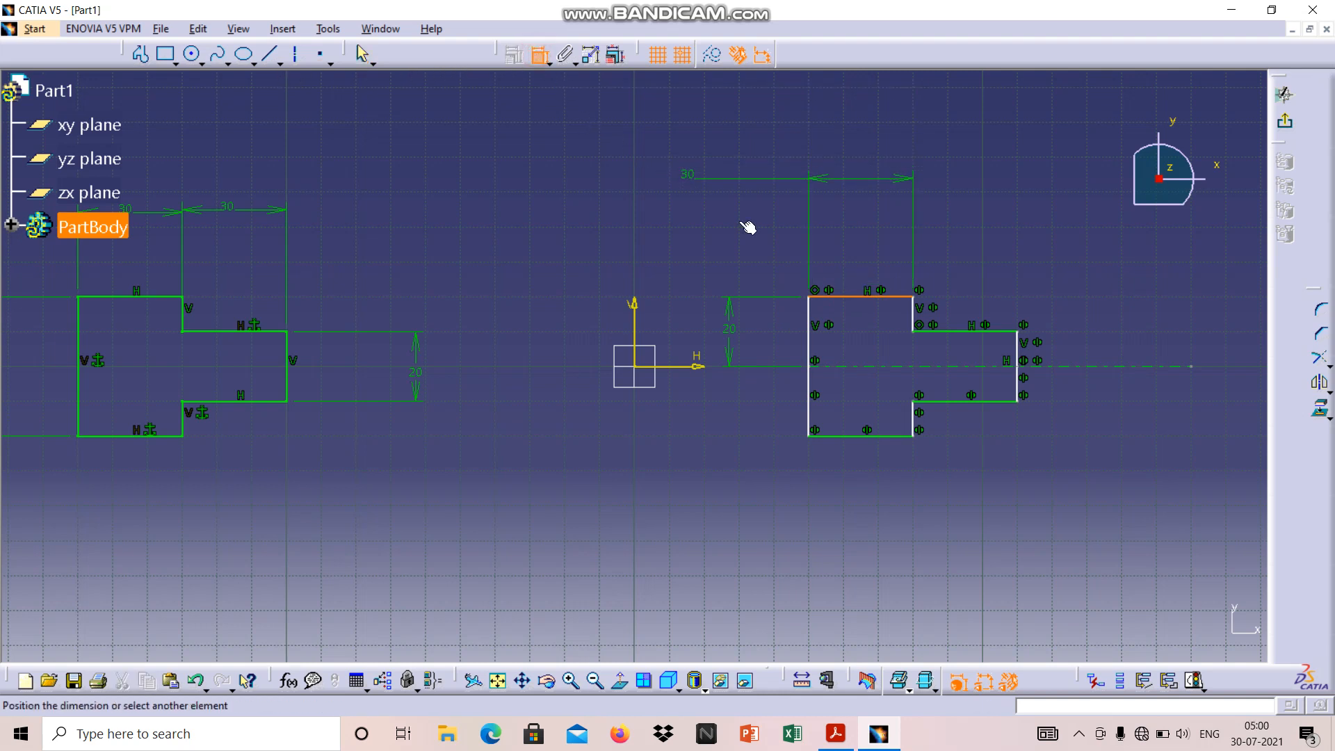
pyautogui.click(863, 241)
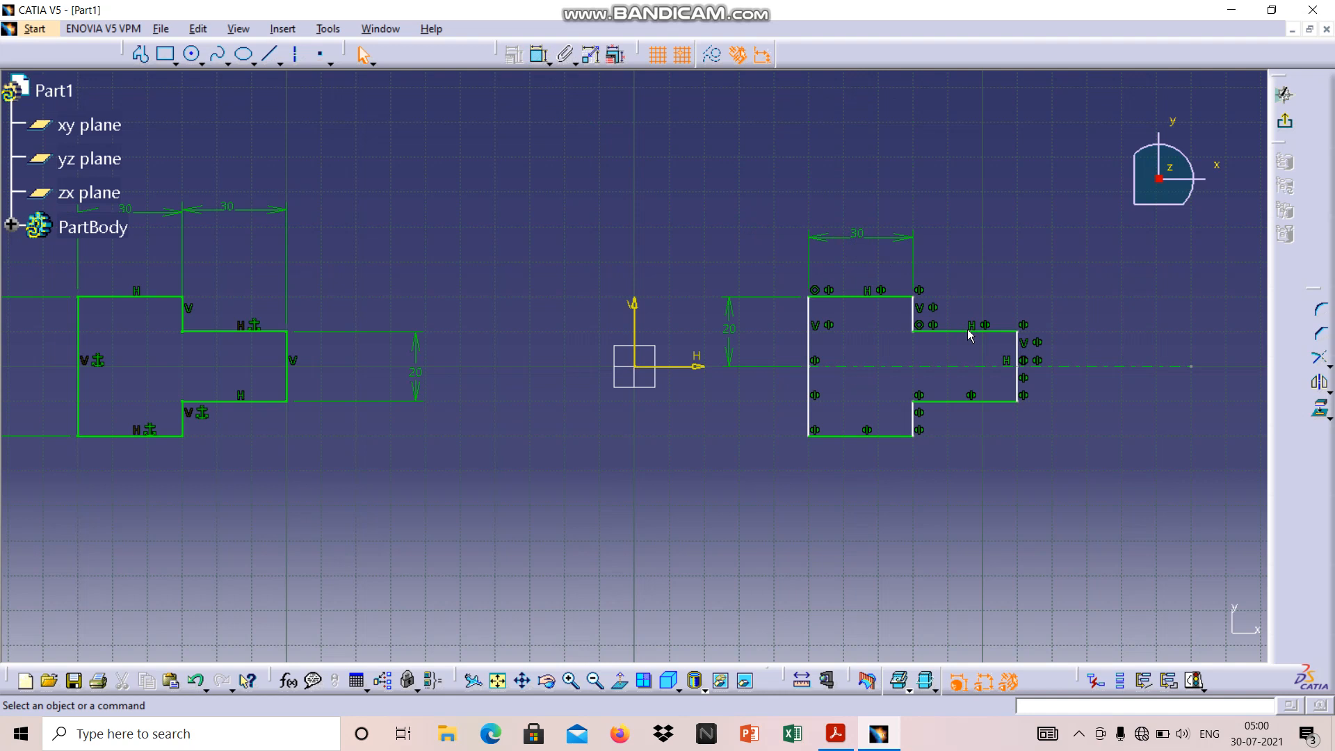
pyautogui.click(959, 332)
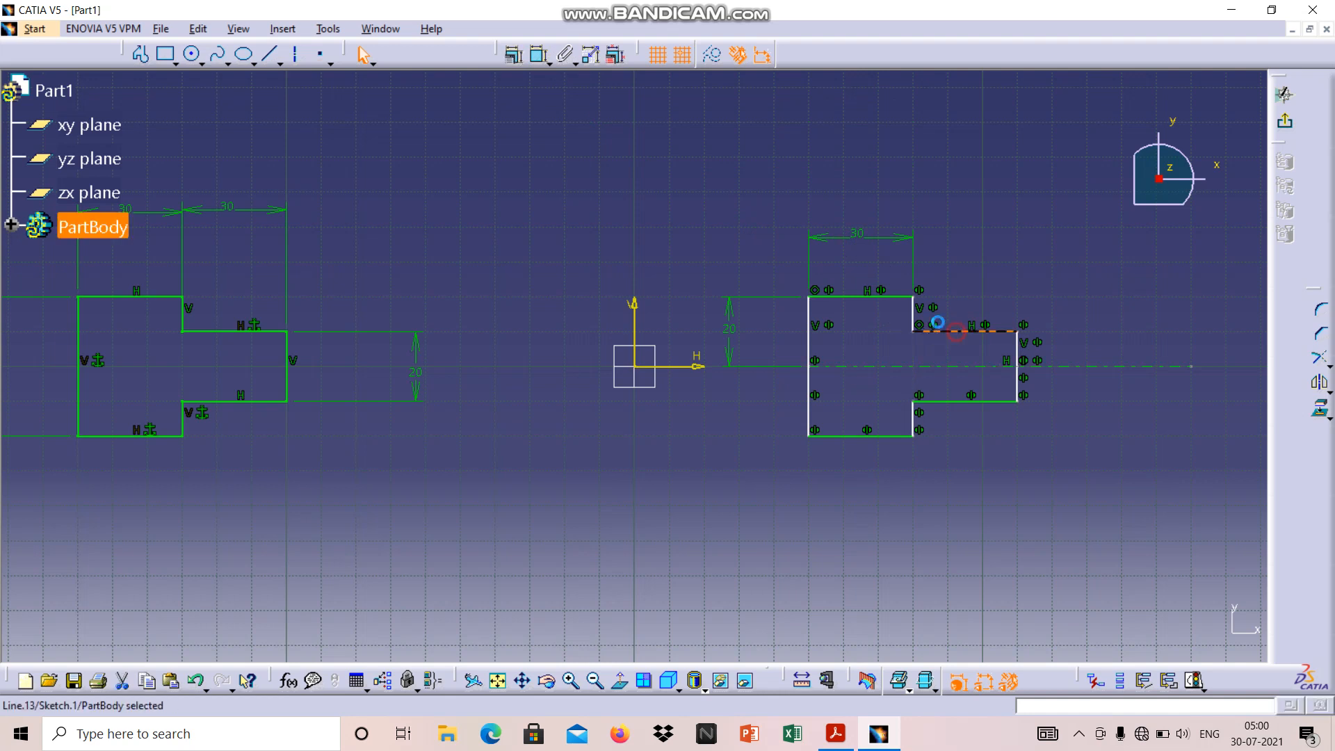
pyautogui.click(539, 59)
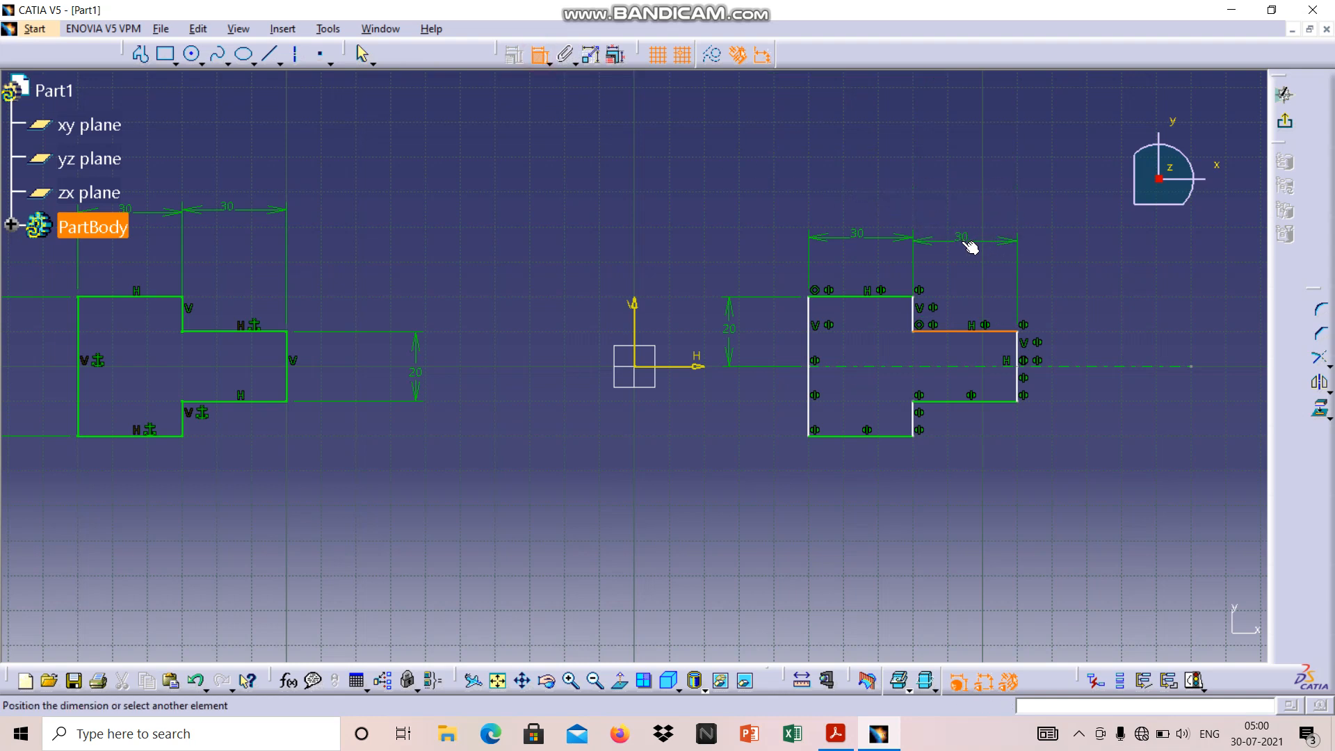
pyautogui.click(961, 241)
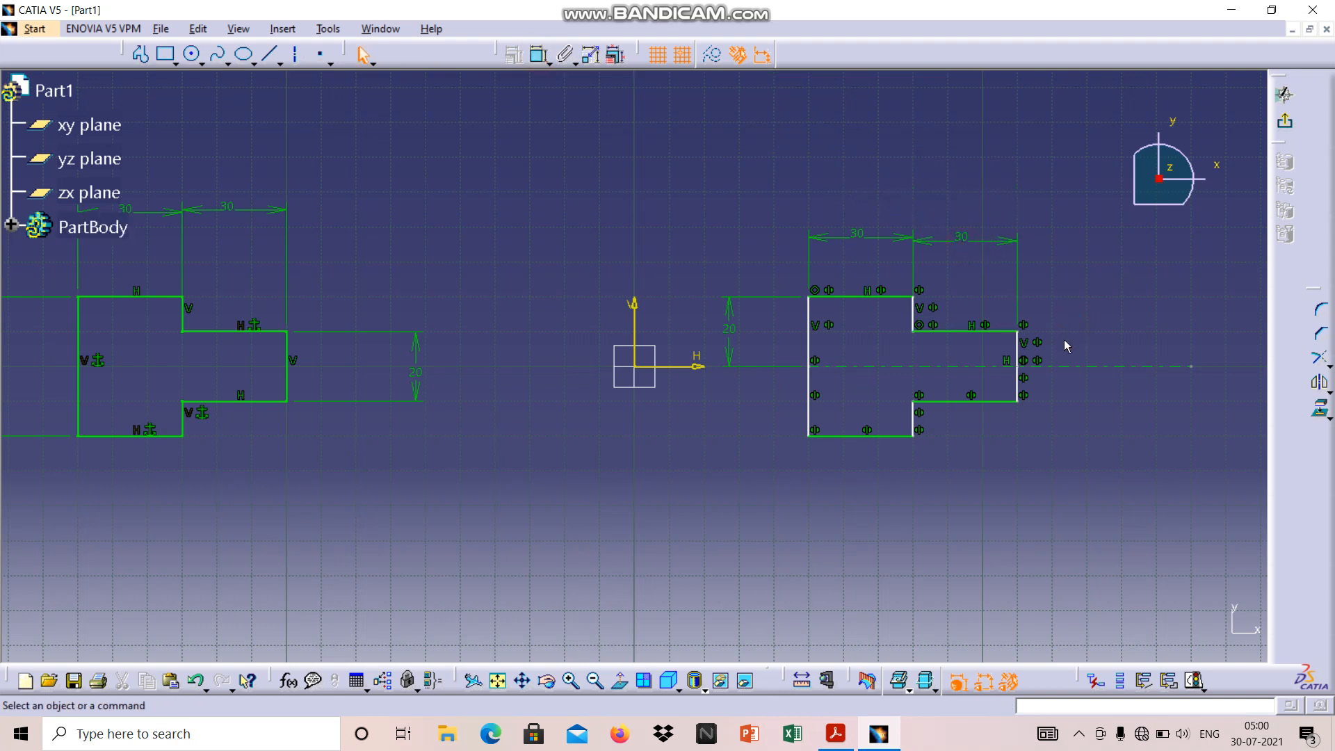
pyautogui.click(1016, 348)
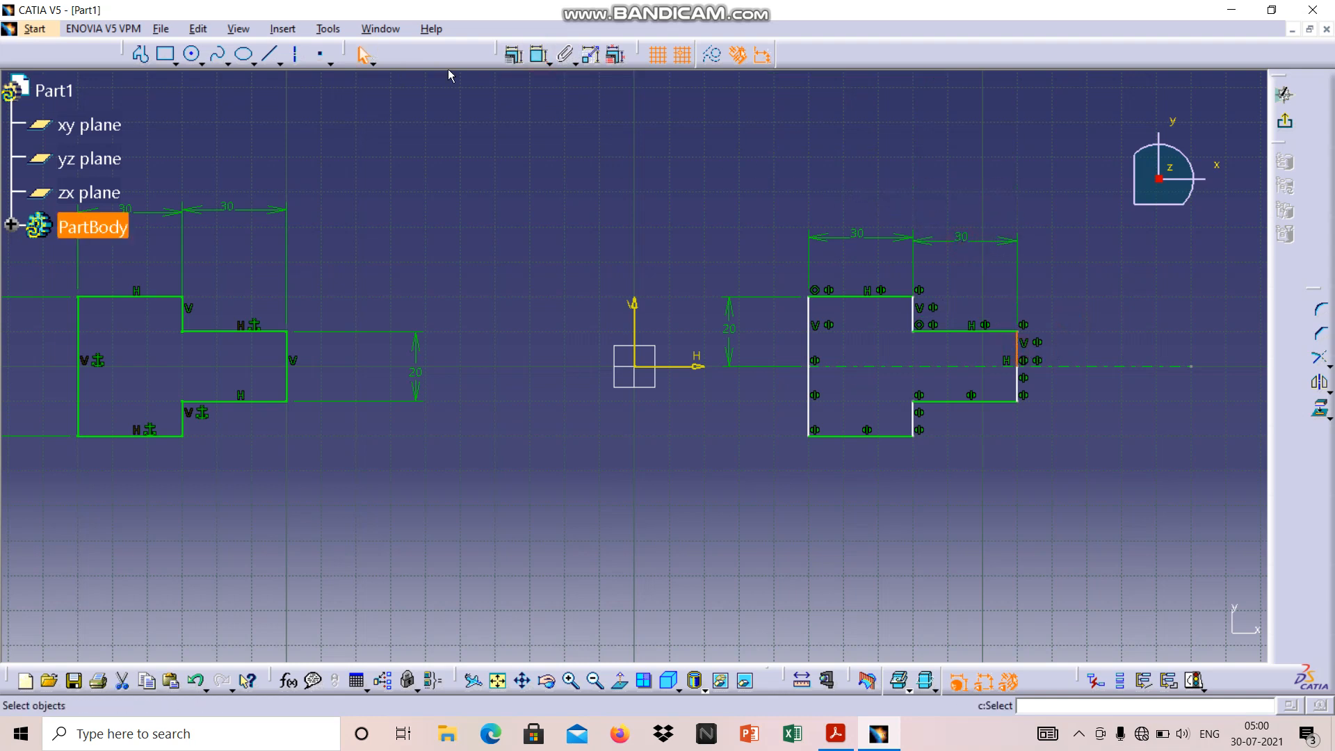
pyautogui.click(537, 57)
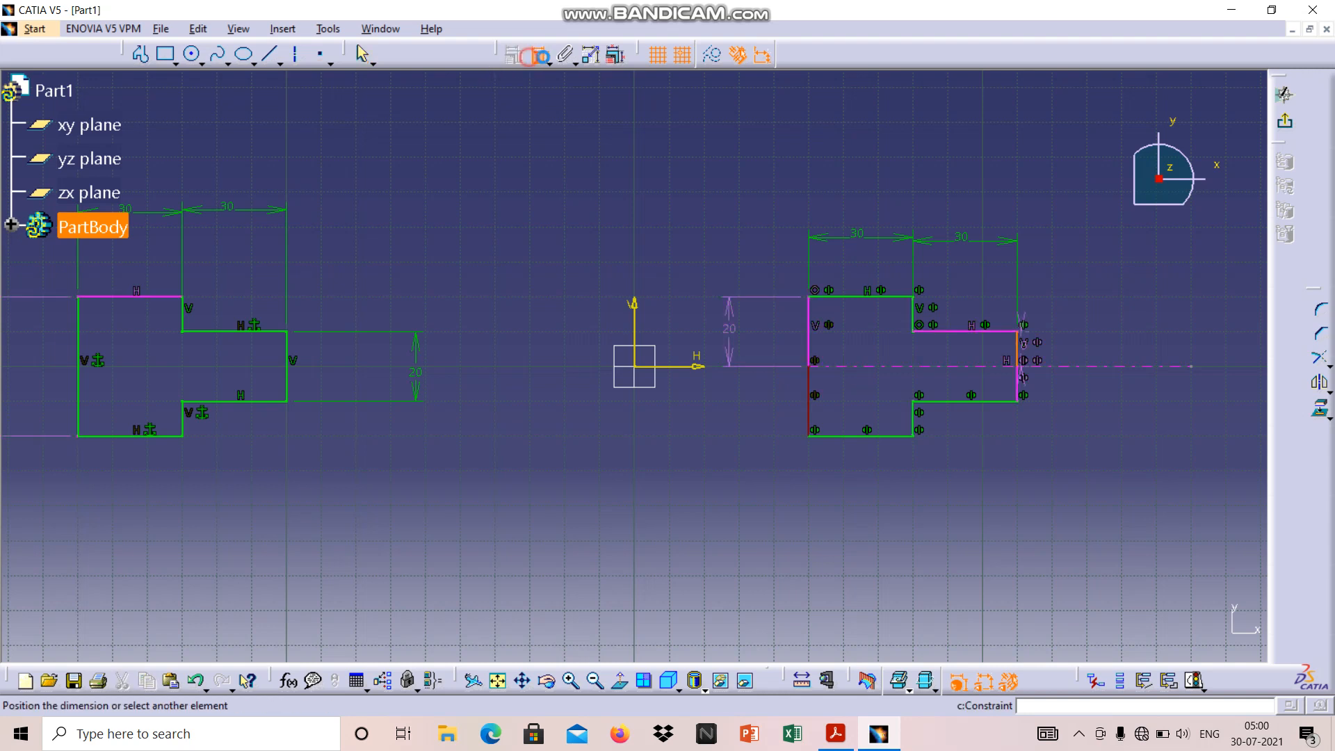
pyautogui.click(1046, 311)
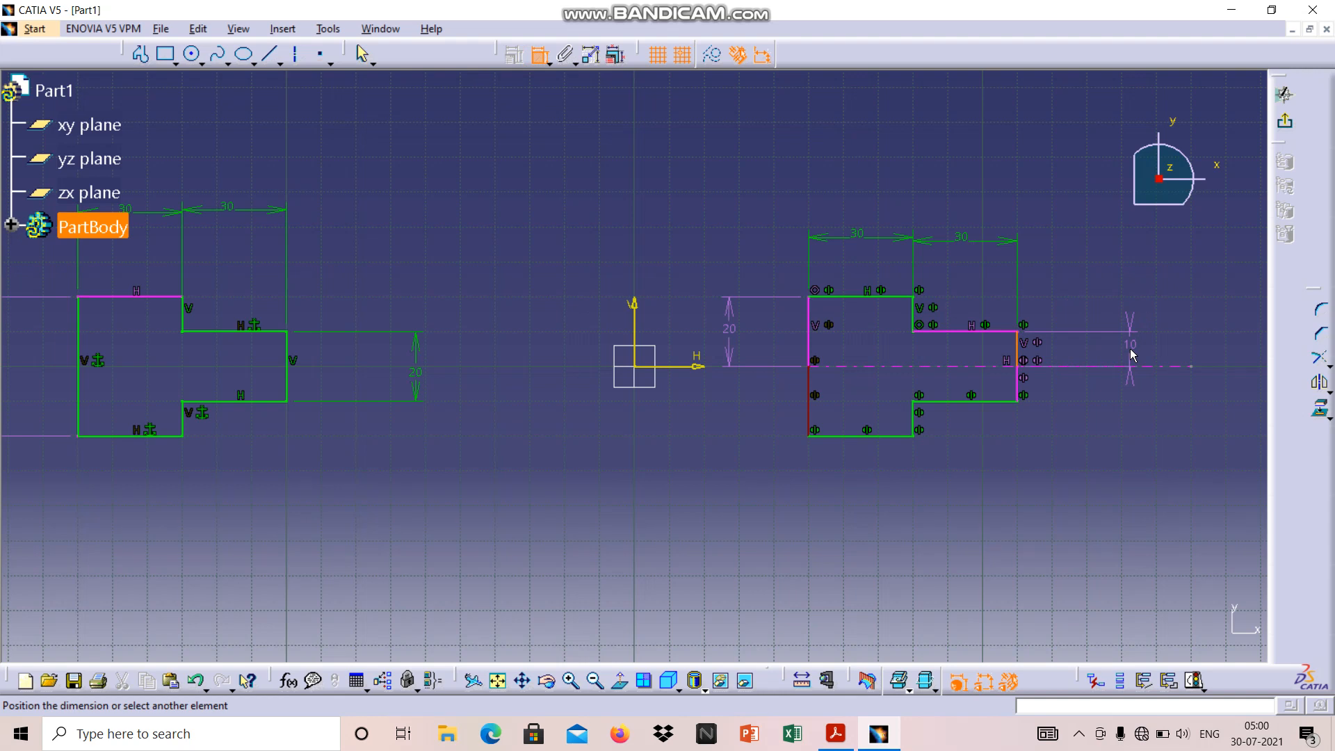
pyautogui.press('Escape')
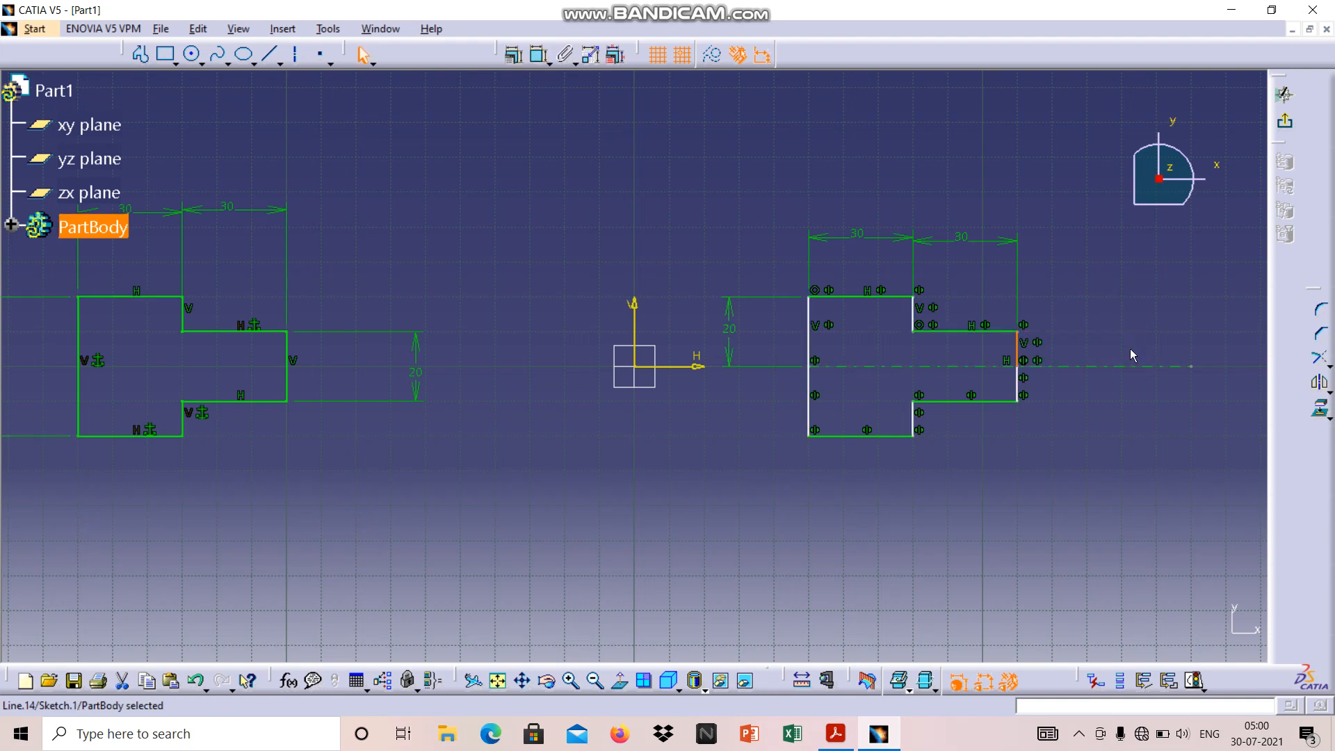
pyautogui.click(1131, 331)
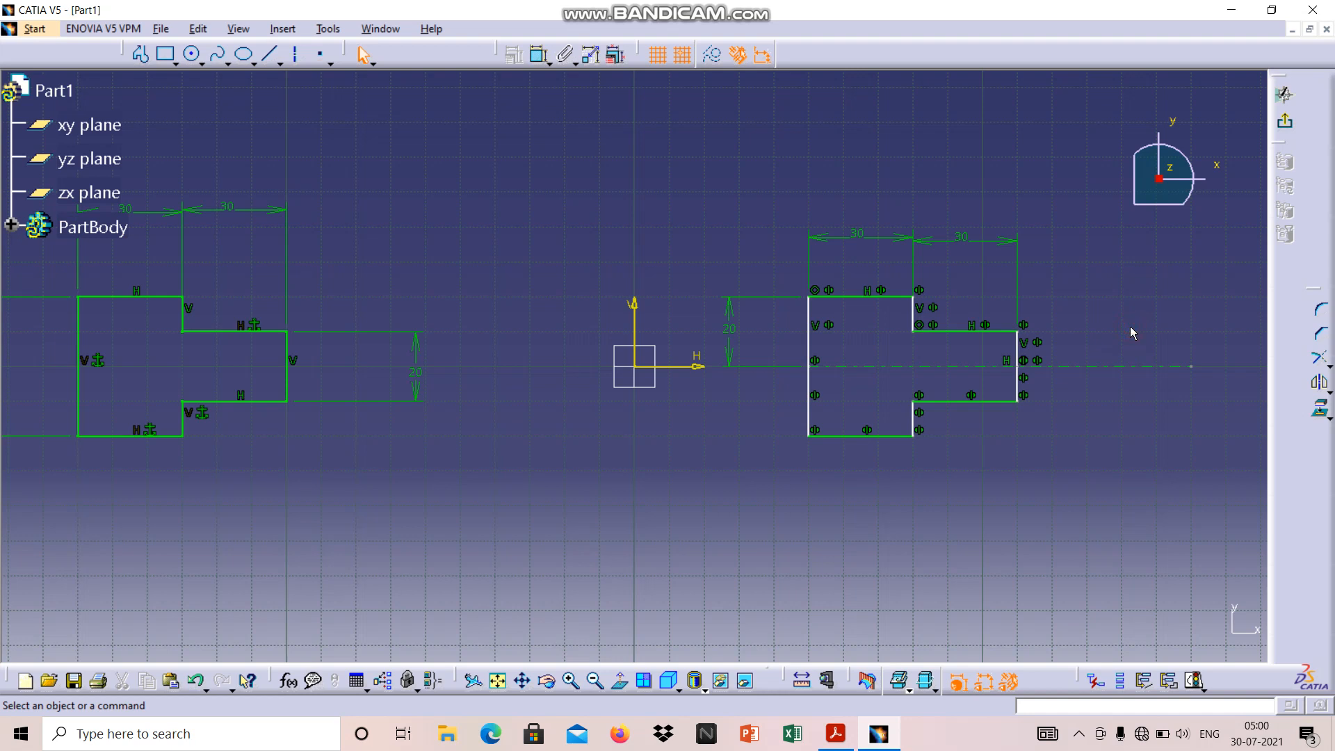
# Select the upper half of the mirrored profile's long vertical edge for a constraint
pyautogui.click(807, 333)
pyautogui.rightClick(813, 339)
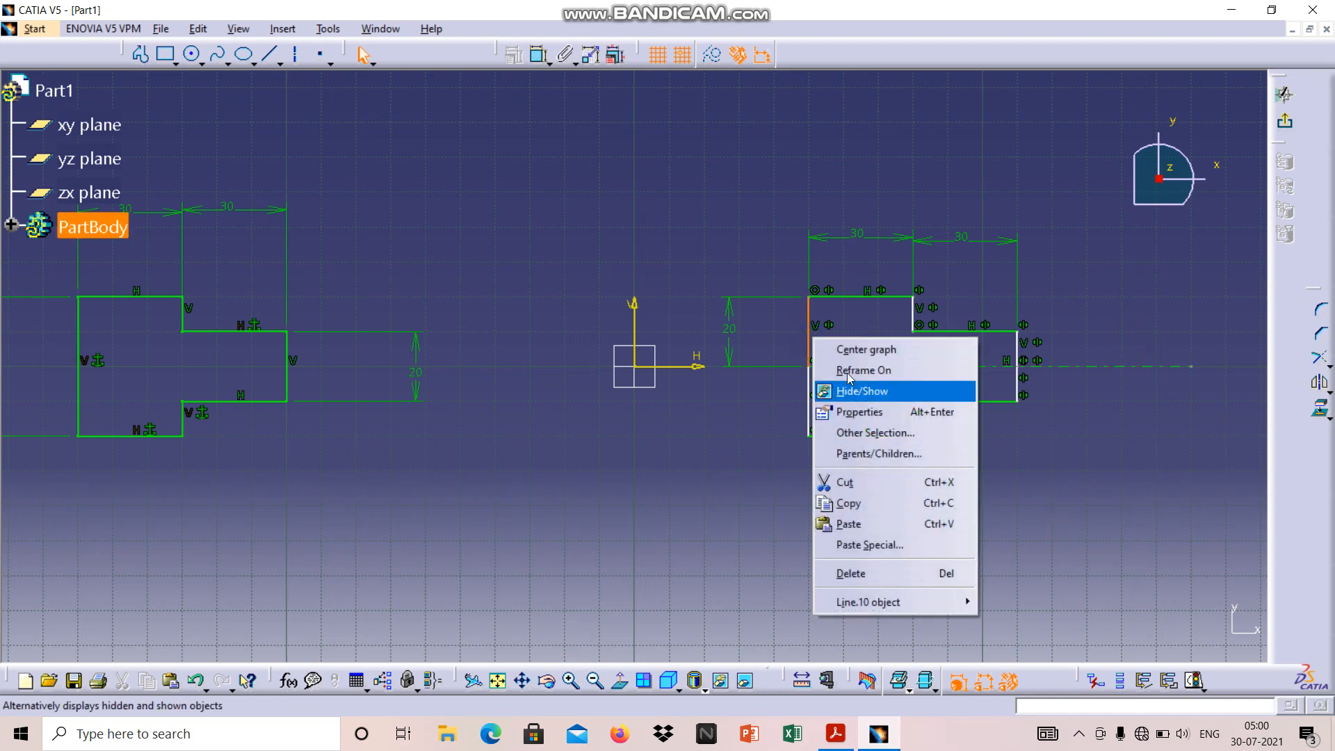
pyautogui.click(753, 335)
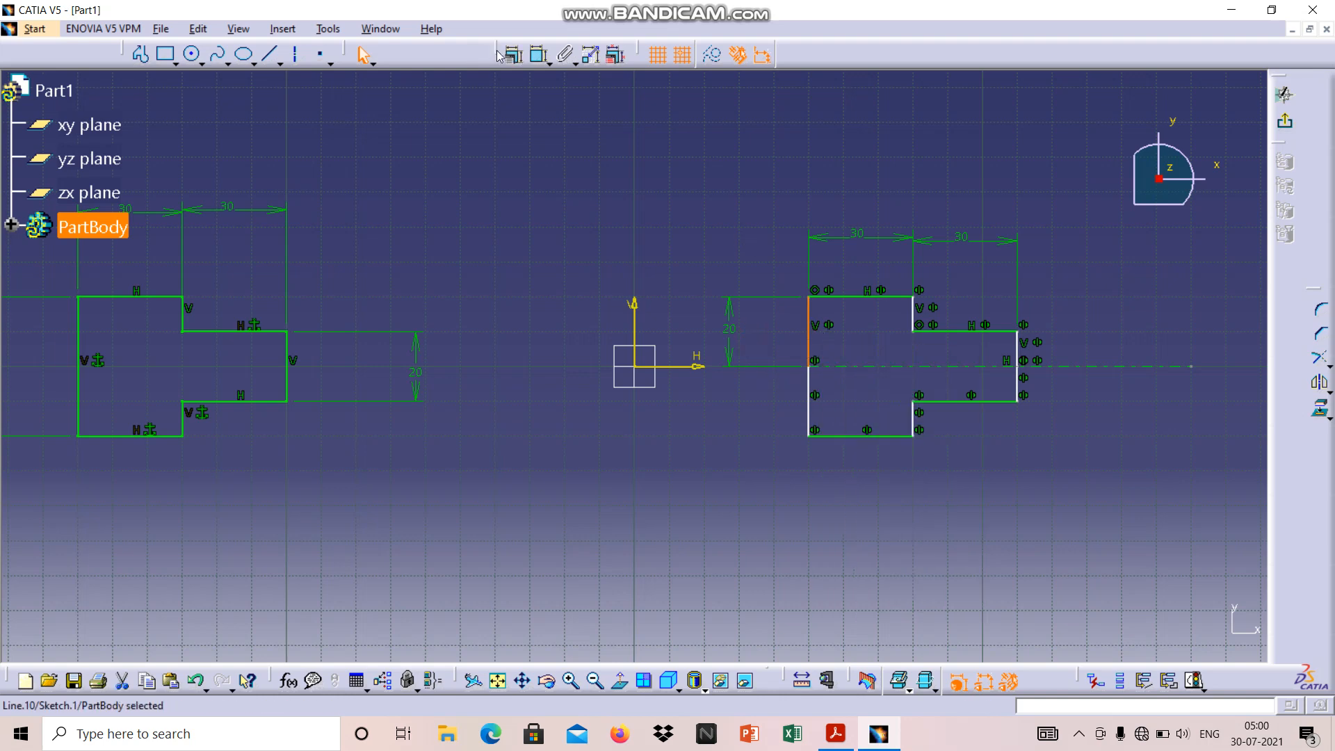